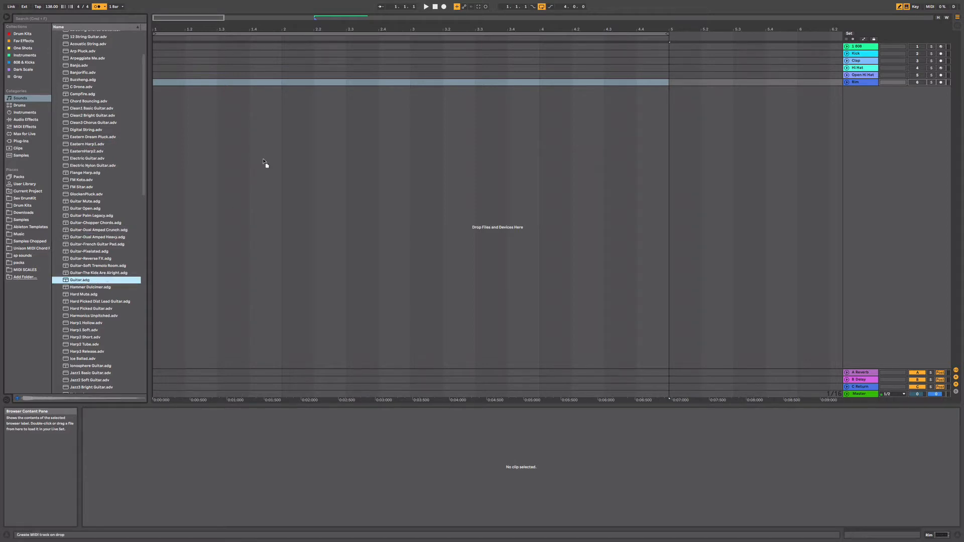
Load the Guitar instrument rack onto a new MIDI track and place the C Minor Scale preset before it.
{"action": "left_click_drag", "start_coordinate": [149, 120], "coordinate": [151, 120]}
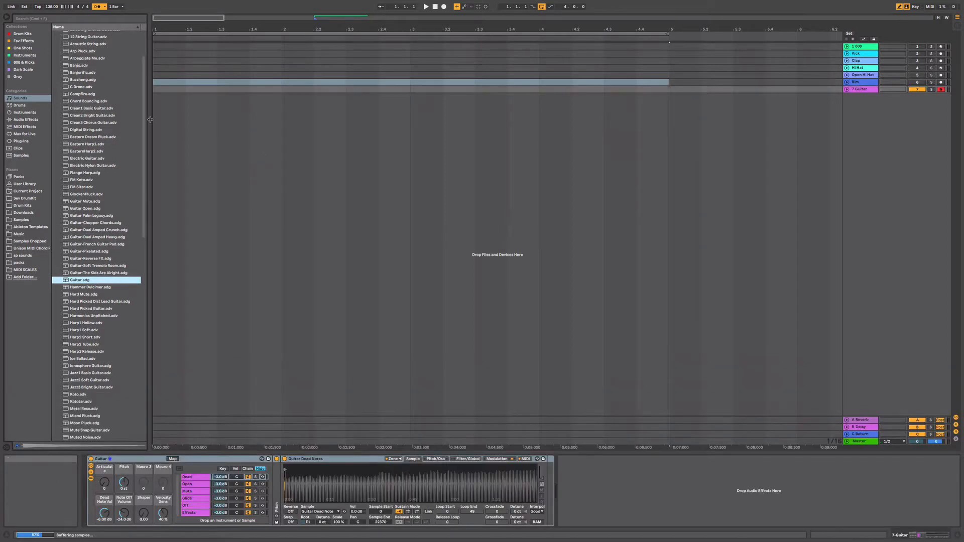
{"action": "left_click", "coordinate": [16, 128]}
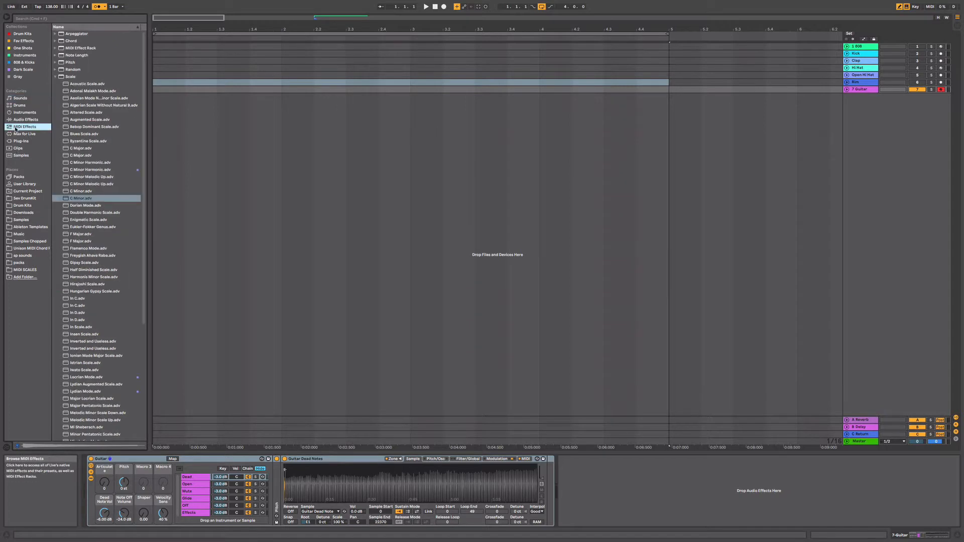
{"action": "left_click", "coordinate": [77, 198]}
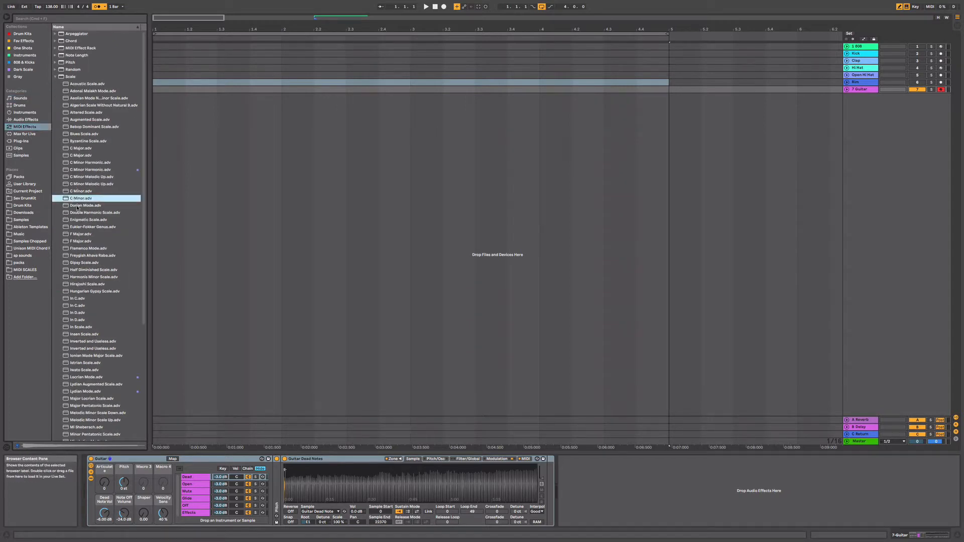
{"action": "left_click_drag", "start_coordinate": [84, 471], "coordinate": [87, 468]}
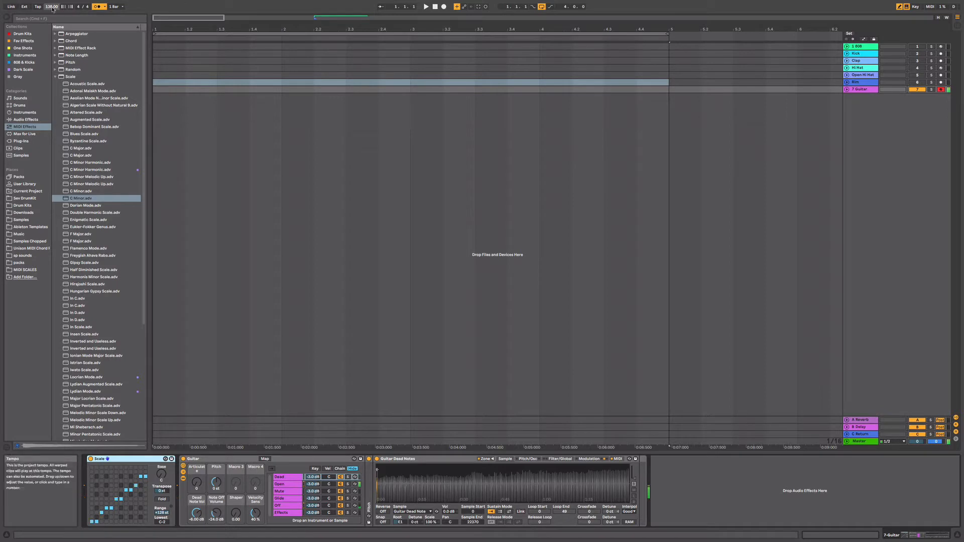
Set the tempo to 141 BPM and shorten the arrangement loop to two bars.
{"action": "left_click_drag", "start_coordinate": [52, 7], "coordinate": [52, 5]}
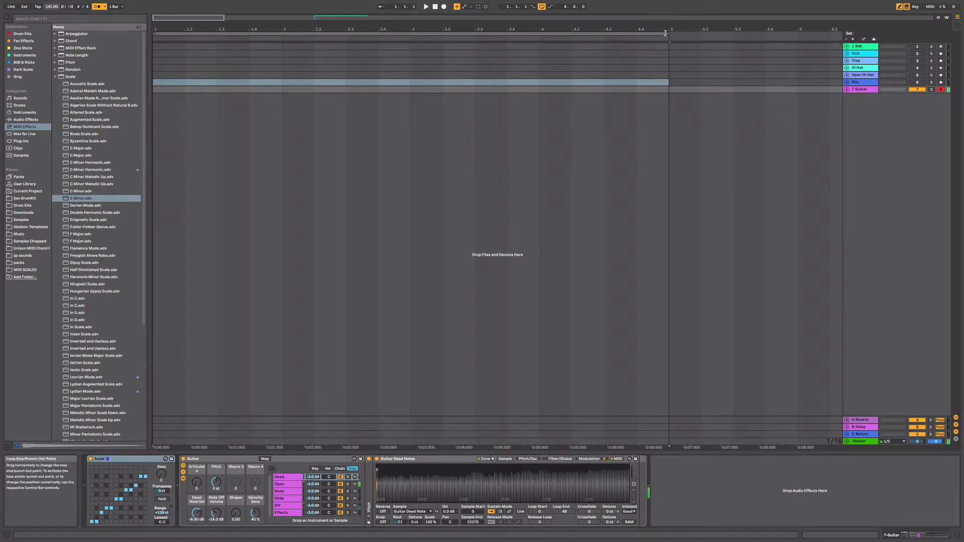
{"action": "left_click_drag", "start_coordinate": [665, 33], "coordinate": [412, 90]}
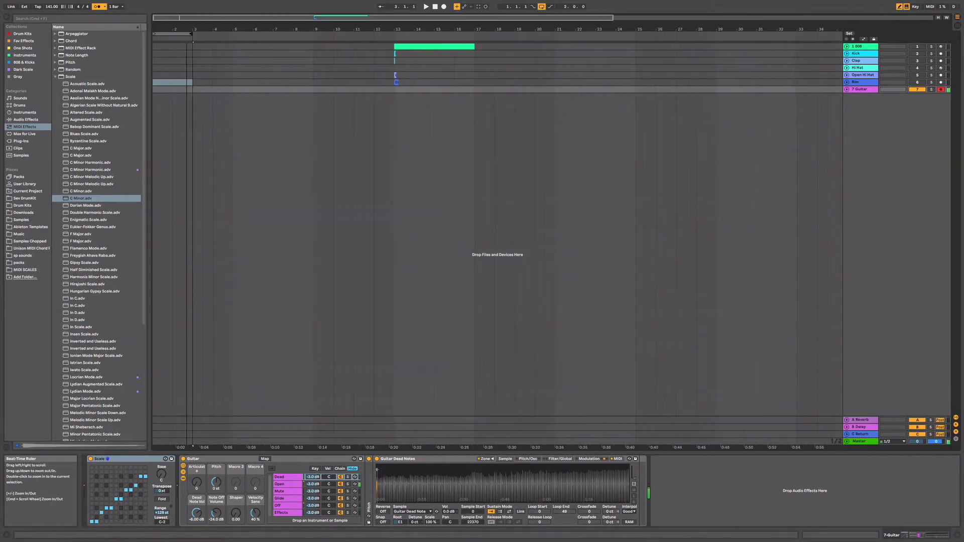
Insert an empty MIDI clip over bars 1 and 2 of the Guitar track and set its loop length to 4 bars.
{"action": "left_click", "coordinate": [847, 89]}
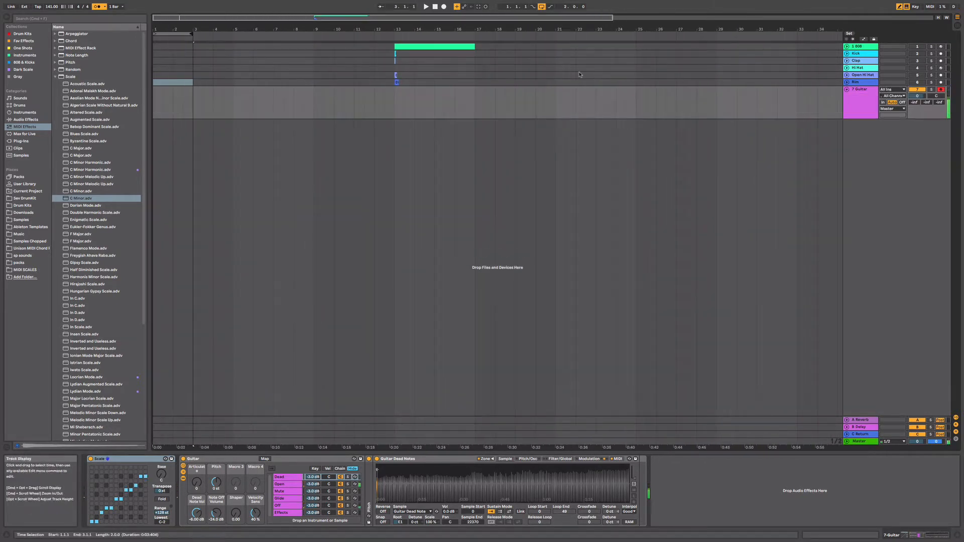
{"action": "left_click_drag", "start_coordinate": [165, 27], "coordinate": [167, 101]}
{"action": "right_click", "coordinate": [178, 103]}
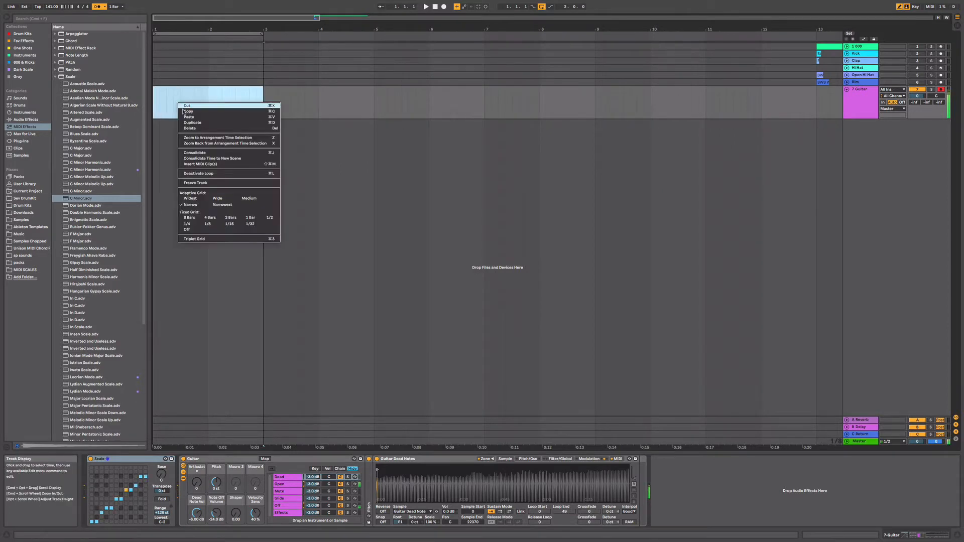
{"action": "left_click", "coordinate": [219, 164]}
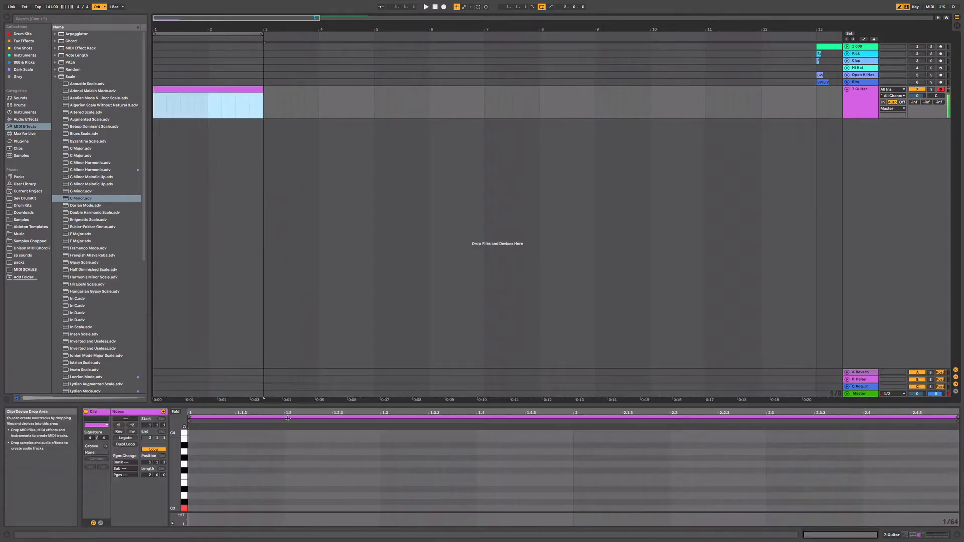
{"action": "left_click_drag", "start_coordinate": [271, 395], "coordinate": [261, 203]}
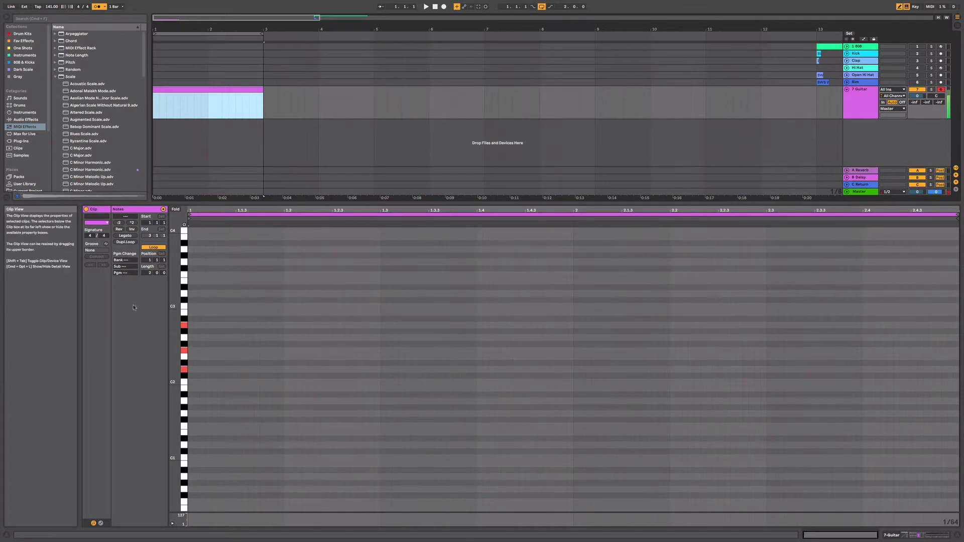
{"action": "left_click_drag", "start_coordinate": [149, 273], "coordinate": [149, 264]}
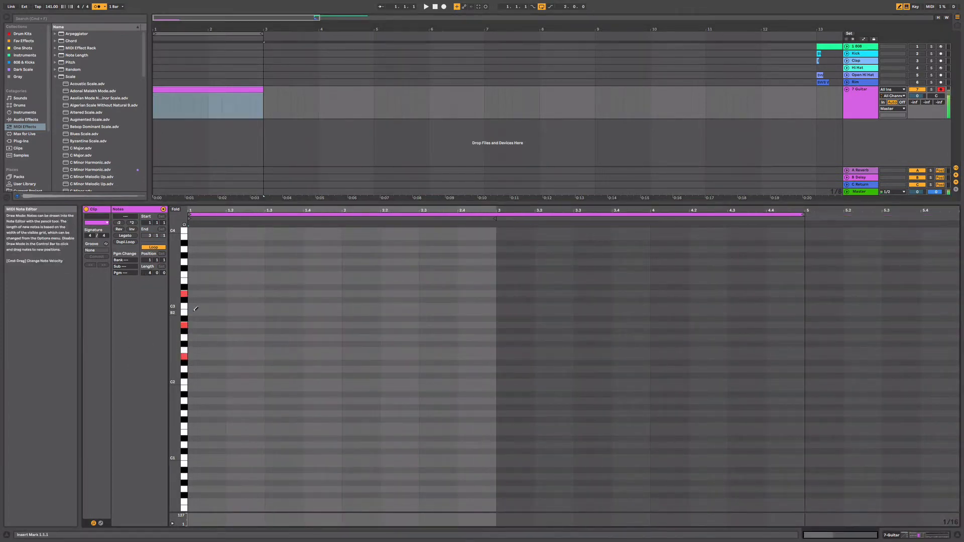
Draw short chords at 1, 1.3, 2 and 2.3: C3-A2-E2, B2-G2-D2, C3-G2-D#2 and A#2-F2-C#2.
{"action": "left_click", "coordinate": [191, 356]}
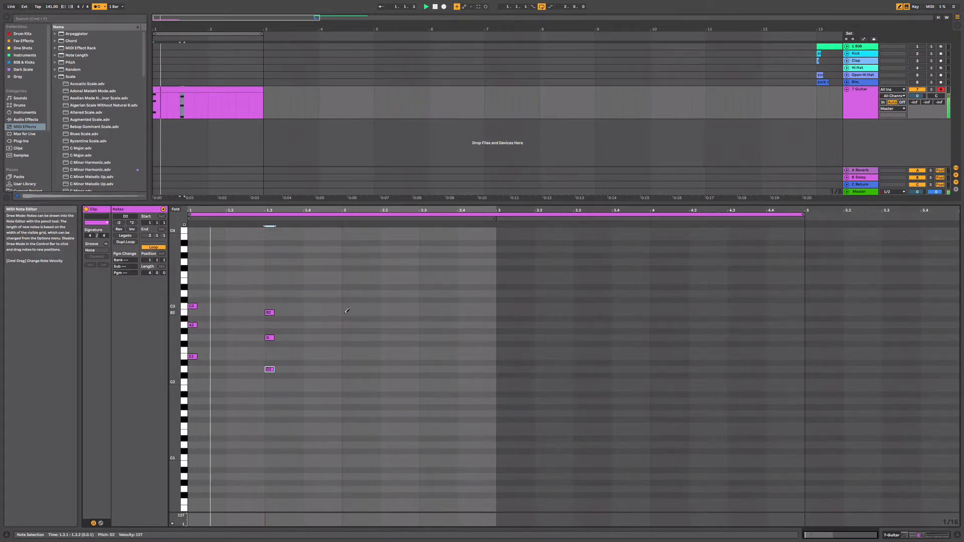
{"action": "left_click", "coordinate": [346, 306]}
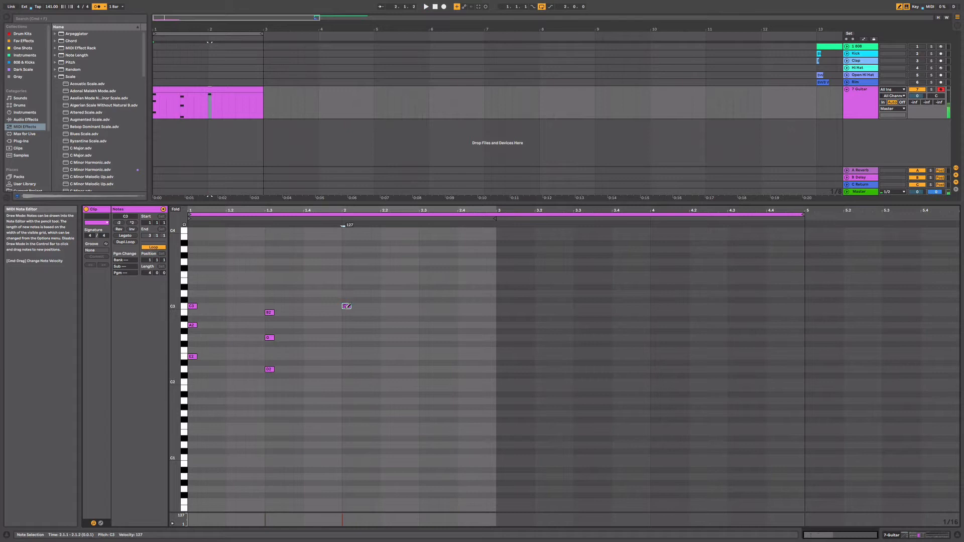
{"action": "left_click", "coordinate": [347, 338]}
{"action": "left_click", "coordinate": [346, 362]}
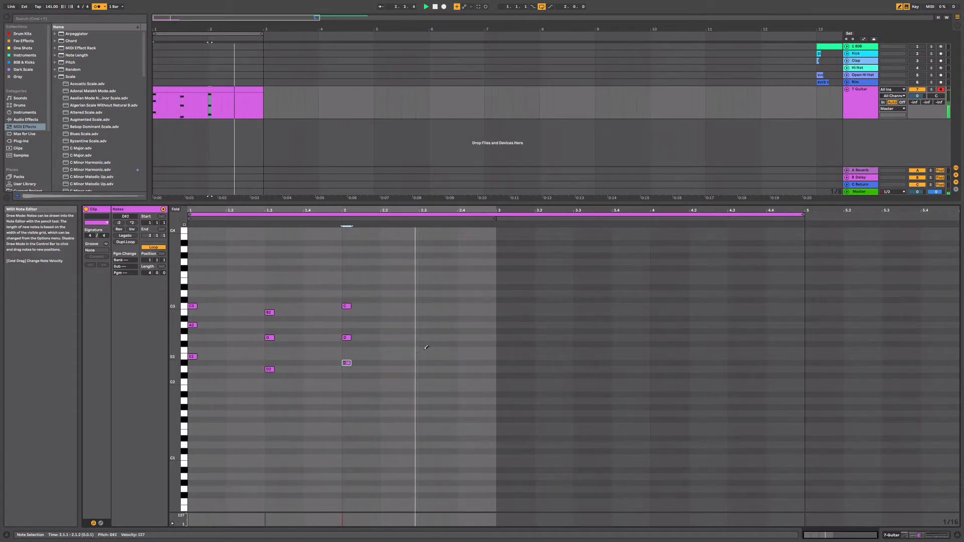
{"action": "left_click", "coordinate": [423, 319]}
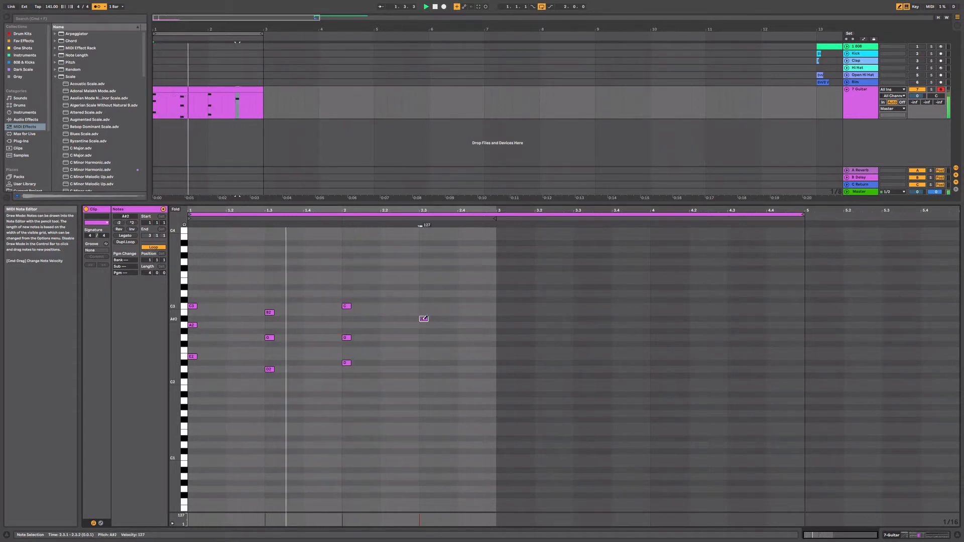
{"action": "left_click", "coordinate": [423, 350]}
{"action": "left_click", "coordinate": [424, 375]}
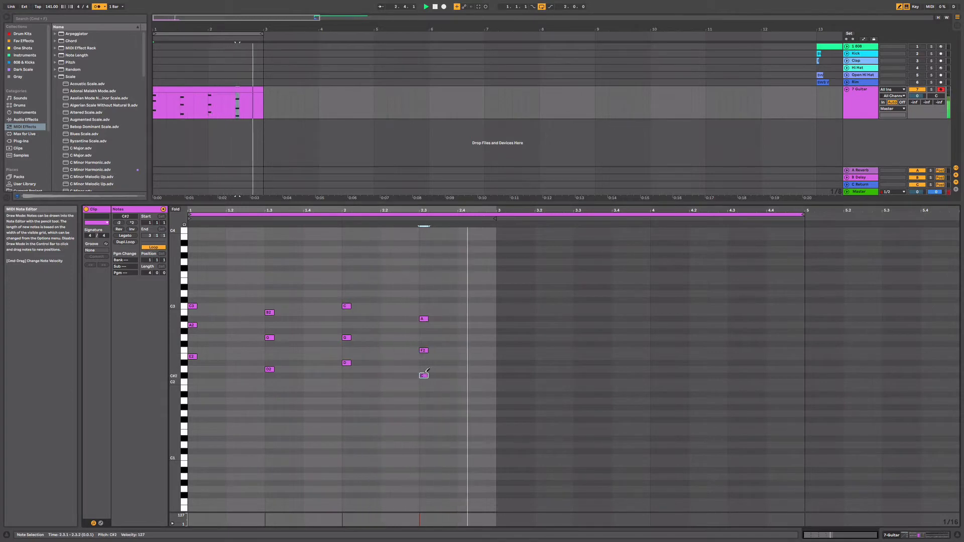
Apply Legato to all chord notes and trim the final chord so it ends at bar 3.
{"action": "key", "text": "b"}
{"action": "left_click", "coordinate": [477, 390]}
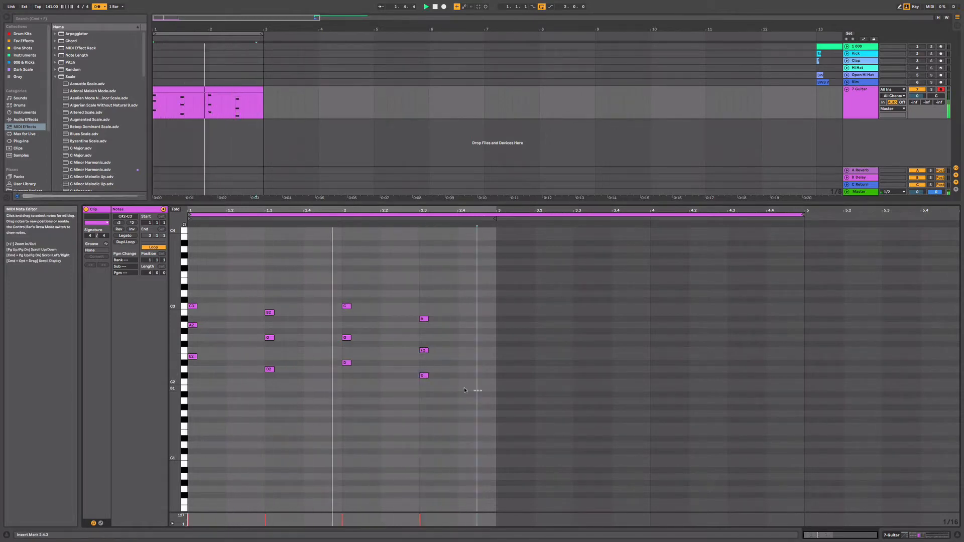
{"action": "key", "text": "ctrl+a"}
{"action": "key", "text": "ctrl+l"}
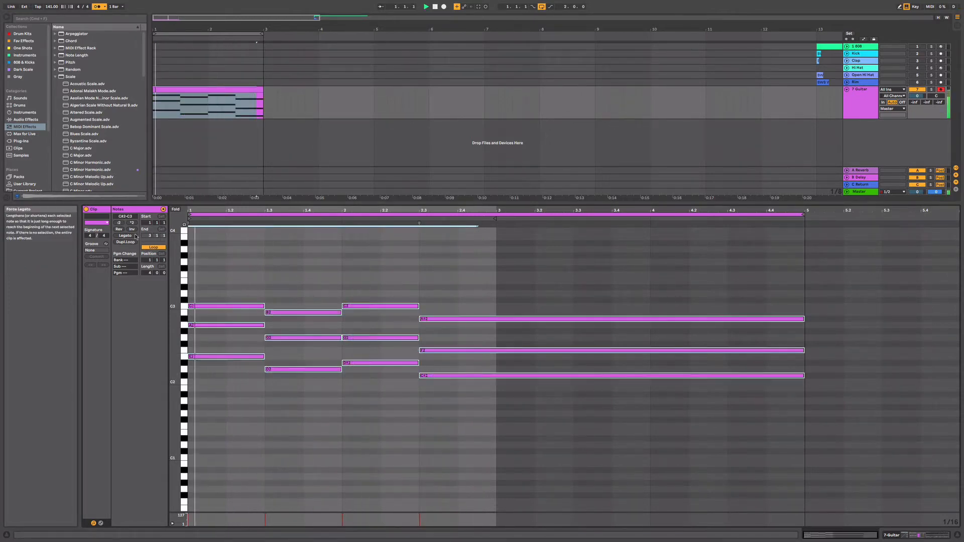
{"action": "left_click", "coordinate": [751, 323]}
{"action": "left_click_drag", "start_coordinate": [652, 297], "coordinate": [835, 423]}
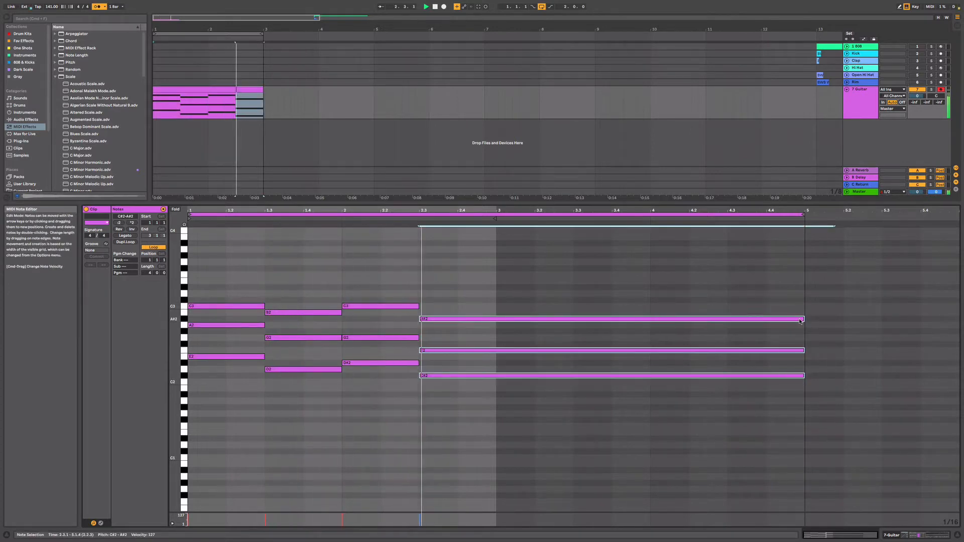
{"action": "left_click_drag", "start_coordinate": [800, 321], "coordinate": [496, 337]}
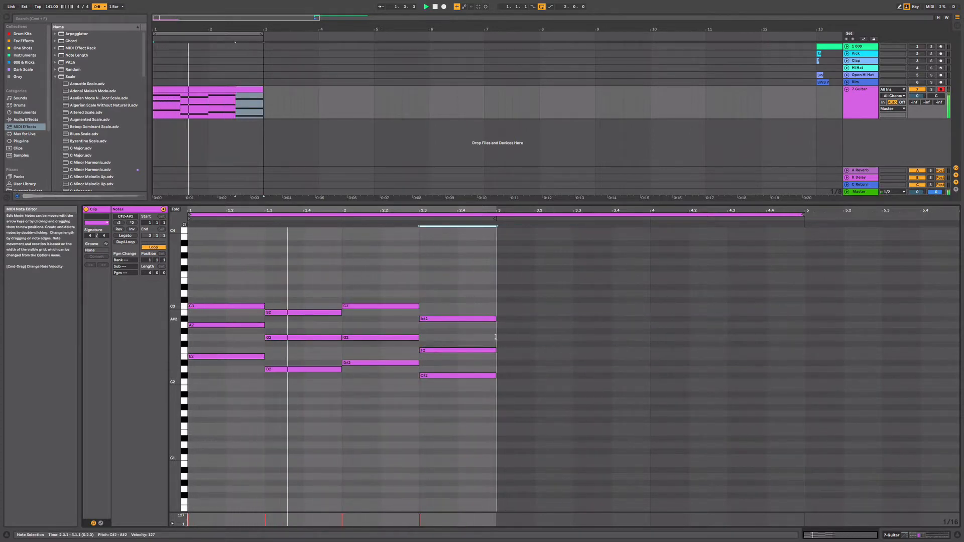
Double the length of the whole chord progression and move the clip's end marker to bar 5.
{"action": "key", "text": "ctrl+a"}
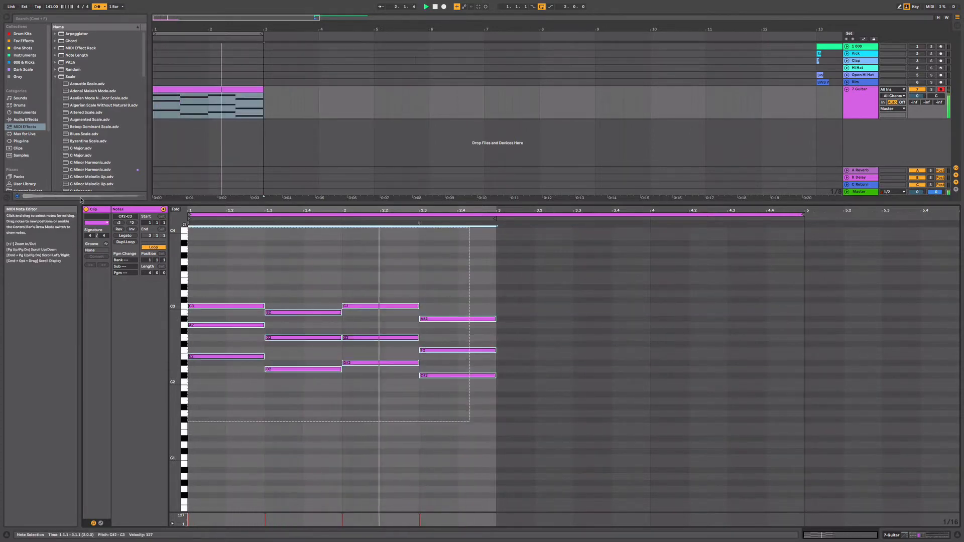
{"action": "left_click", "coordinate": [133, 223]}
{"action": "left_click_drag", "start_coordinate": [495, 219], "coordinate": [803, 225]}
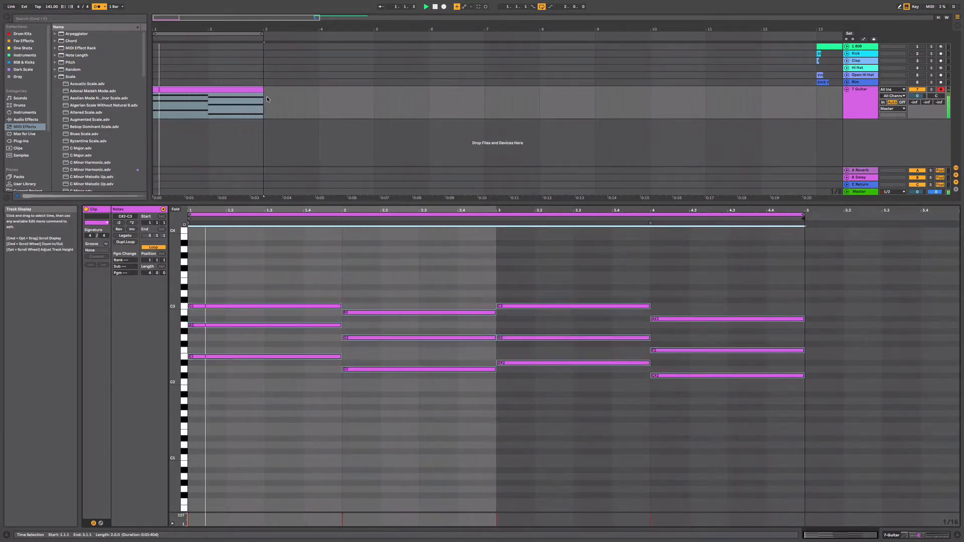
Extend the Guitar clip in the arrangement to bar 5 and lengthen the arrangement loop to four bars.
{"action": "left_click_drag", "start_coordinate": [266, 99], "coordinate": [374, 99]}
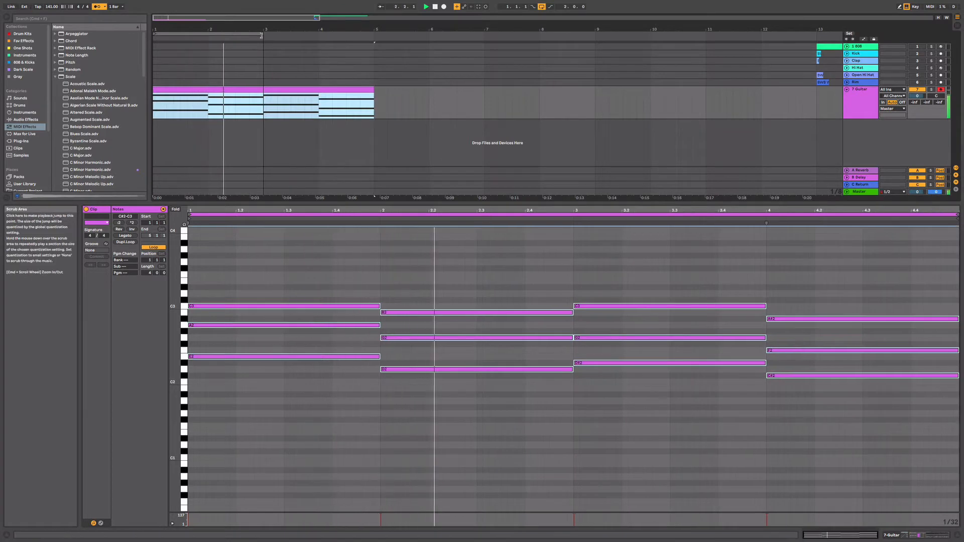
{"action": "left_click_drag", "start_coordinate": [261, 35], "coordinate": [374, 35]}
Add a melody above the chords: F3 from 1.4 to 2, G3 from 2 to 2.3 and F3 from 2.3 to 3.
{"action": "scroll", "coordinate": [496, 259], "scroll_direction": "up", "scroll_amount": 3}
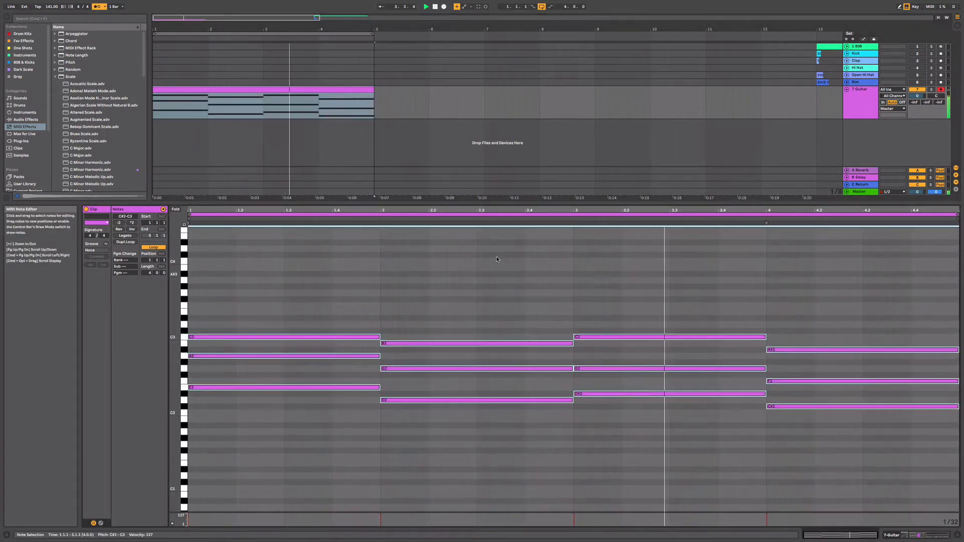
{"action": "scroll", "coordinate": [496, 256], "scroll_direction": "up", "scroll_amount": 2}
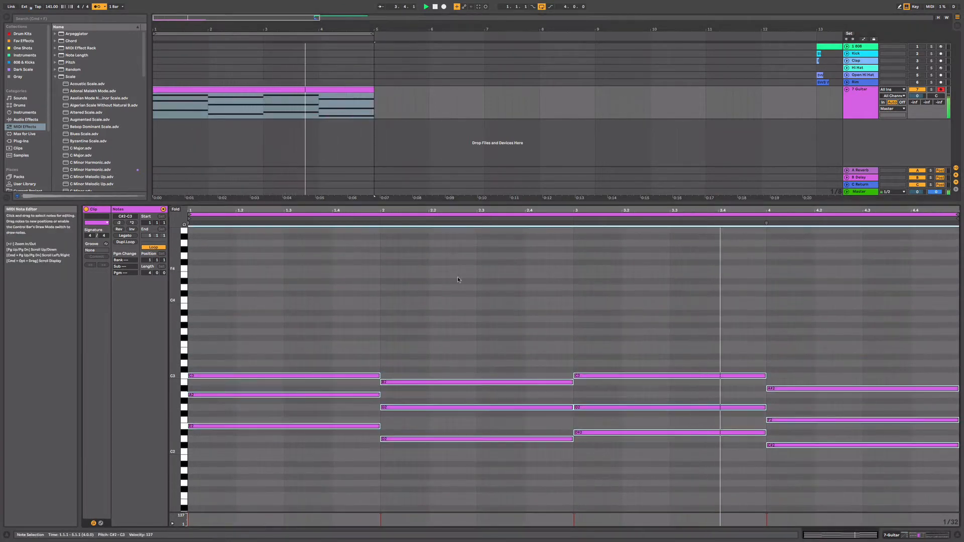
{"action": "left_click", "coordinate": [357, 346]}
{"action": "double_click", "coordinate": [337, 345]}
{"action": "left_click_drag", "start_coordinate": [336, 344], "coordinate": [379, 343]}
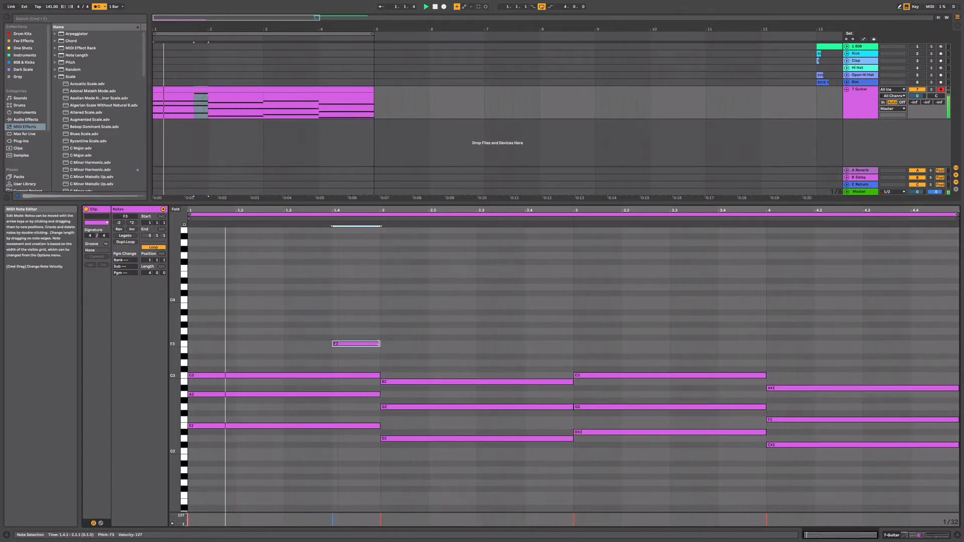
{"action": "double_click", "coordinate": [383, 331]}
{"action": "left_click_drag", "start_coordinate": [385, 331], "coordinate": [477, 331]}
{"action": "left_click_drag", "start_coordinate": [389, 331], "coordinate": [499, 348]}
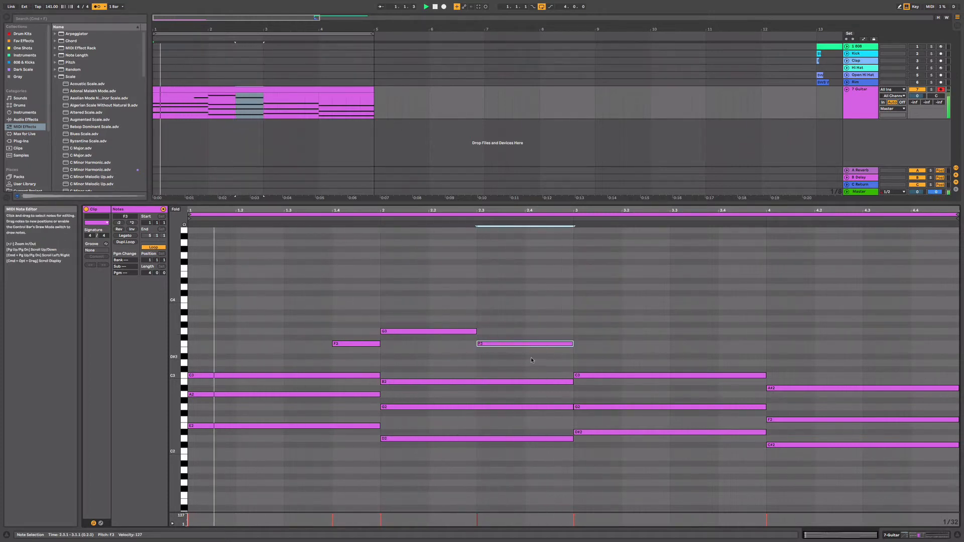
Duplicate the three melody notes into bars 3 and 4, shorten the last F3 to 4.4 and add an E3 after it.
{"action": "left_click_drag", "start_coordinate": [553, 363], "coordinate": [192, 322]}
{"action": "key", "text": "super+d"}
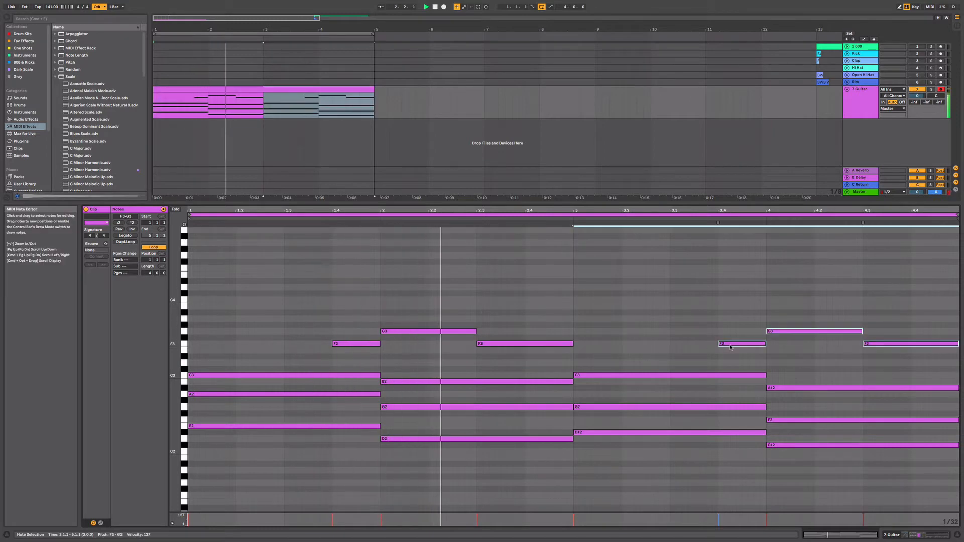
{"action": "left_click", "coordinate": [847, 346]}
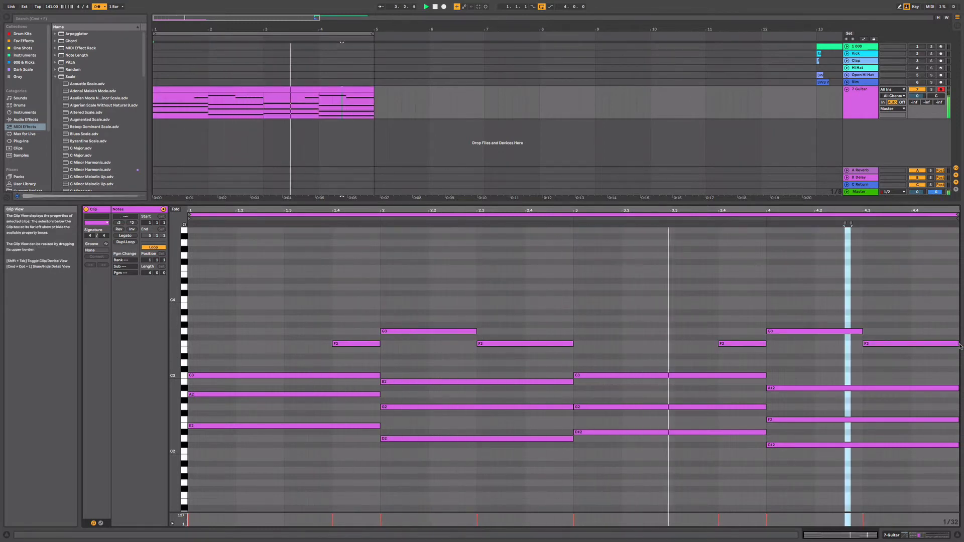
{"action": "left_click_drag", "start_coordinate": [958, 344], "coordinate": [919, 350]}
{"action": "key", "text": "super+d"}
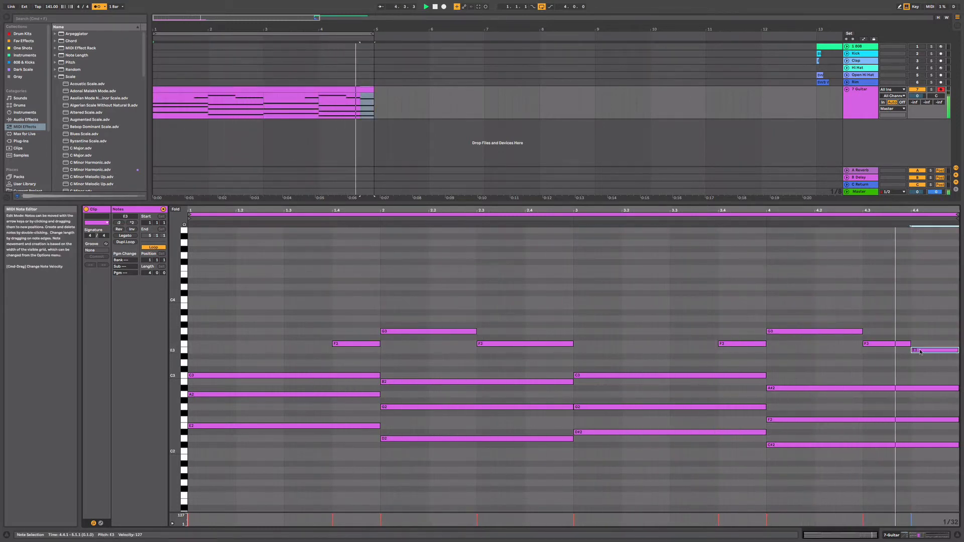
Duplicate the four-bar Guitar clip into bars 5 to 8, stop playback and select both clips.
{"action": "double_click", "coordinate": [850, 100]}
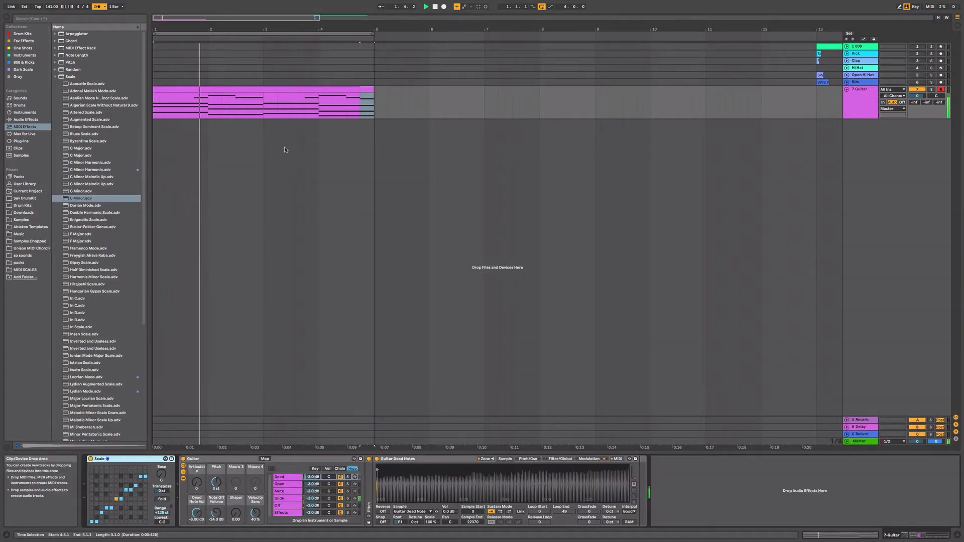
{"action": "left_click", "coordinate": [297, 106]}
{"action": "left_click", "coordinate": [300, 89]}
{"action": "key", "text": "super+d"}
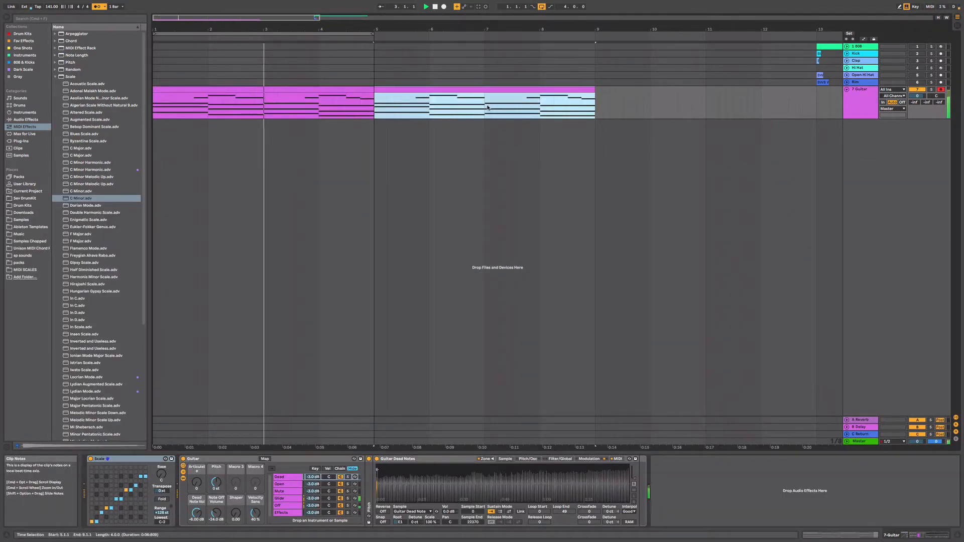
{"action": "key", "text": "space"}
{"action": "left_click", "coordinate": [363, 89], "text": "shift"}
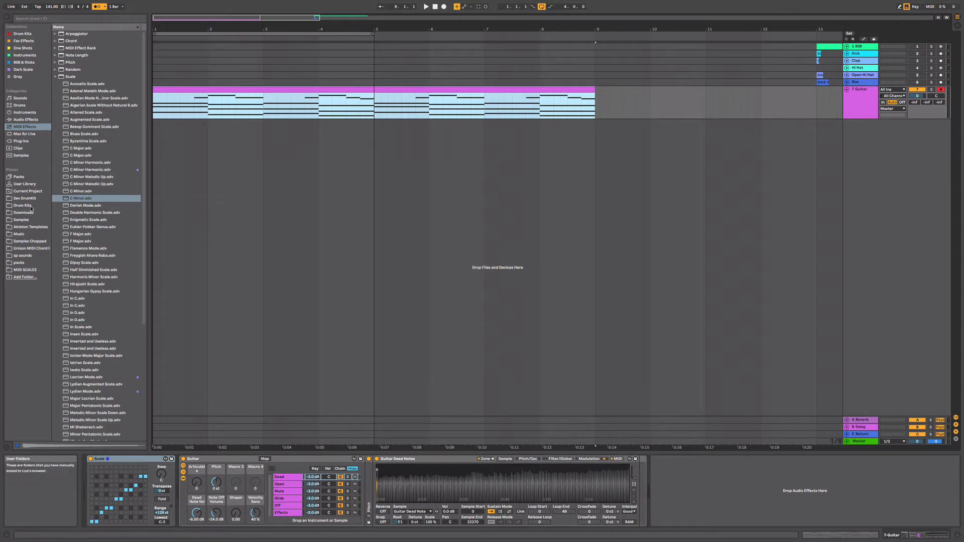
Add the Velocity MIDI effect to the Guitar track, between the Scale device and the Guitar instrument.
{"action": "left_click", "coordinate": [23, 129]}
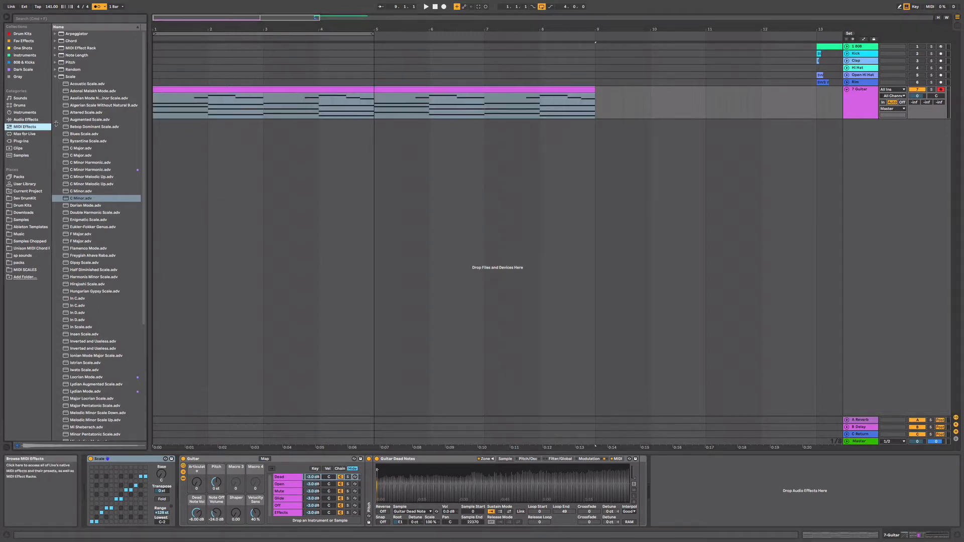
{"action": "left_click", "coordinate": [59, 80]}
{"action": "left_click", "coordinate": [58, 78]}
{"action": "left_click", "coordinate": [56, 77]}
{"action": "left_click_drag", "start_coordinate": [75, 83], "coordinate": [127, 84]}
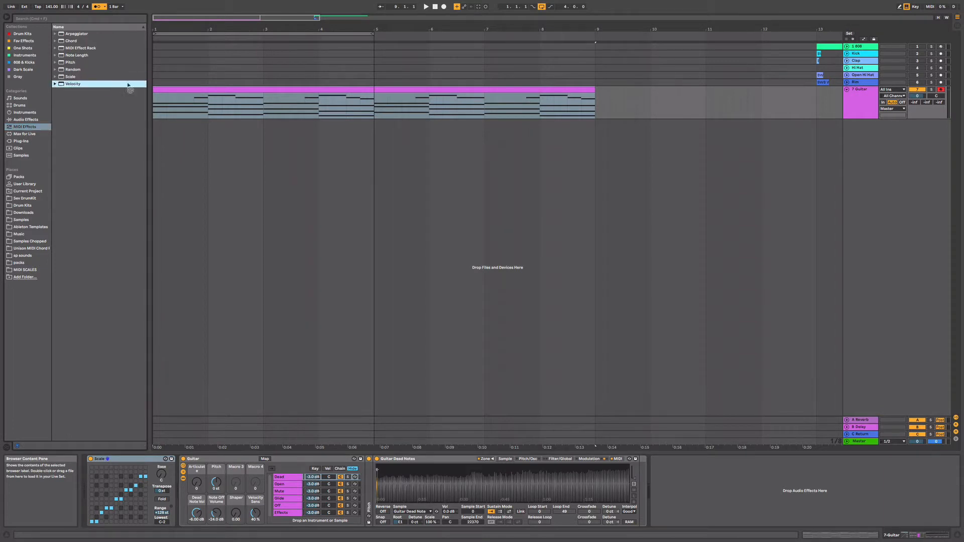
{"action": "left_click_drag", "start_coordinate": [202, 108], "coordinate": [201, 110]}
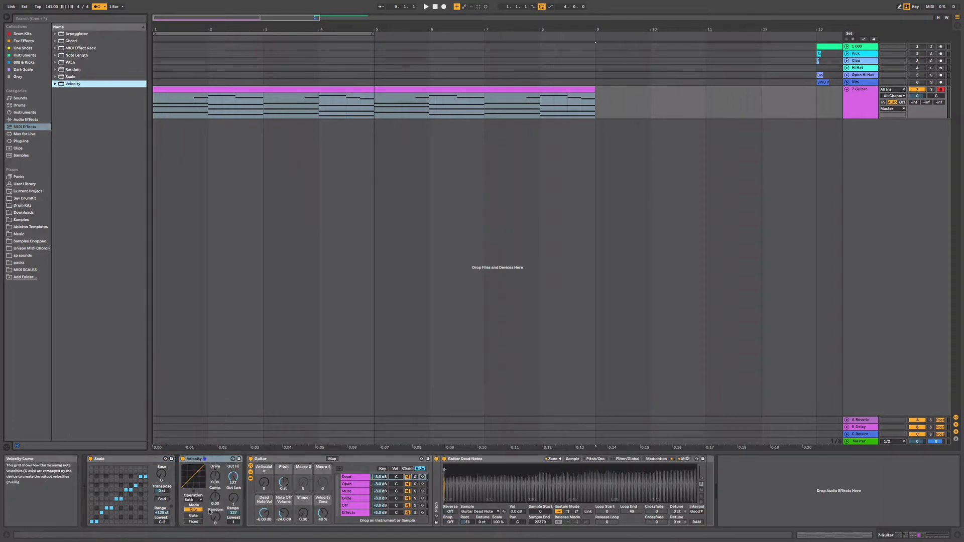
Load the Dynamic II preset into the Velocity device and set its Random amount to 37 during playback.
{"action": "left_click", "coordinate": [55, 84]}
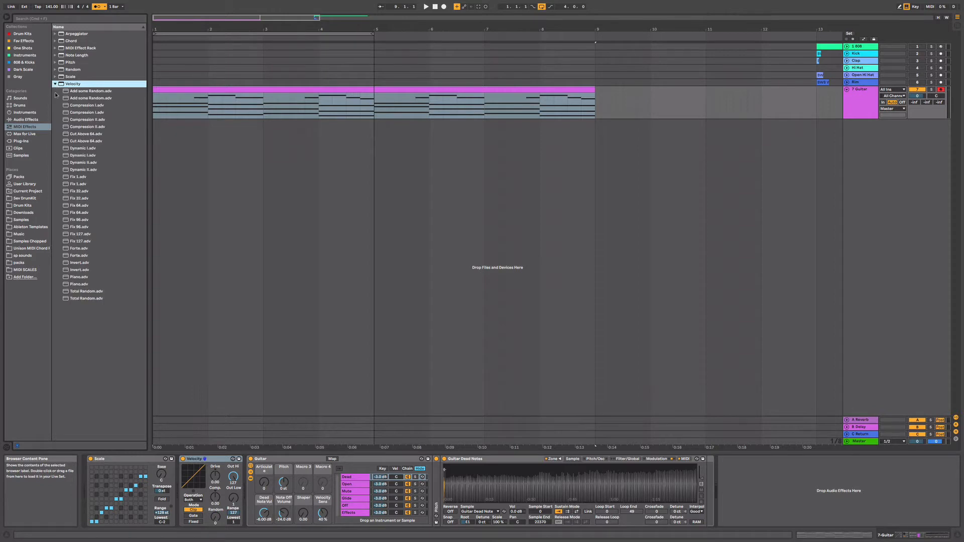
{"action": "double_click", "coordinate": [84, 169]}
{"action": "left_click", "coordinate": [214, 499]}
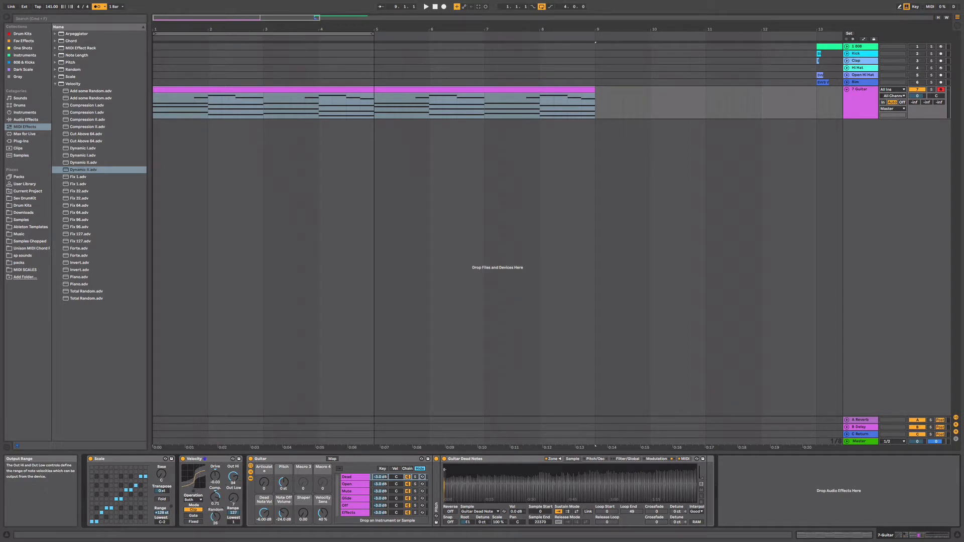
{"action": "key", "text": "space"}
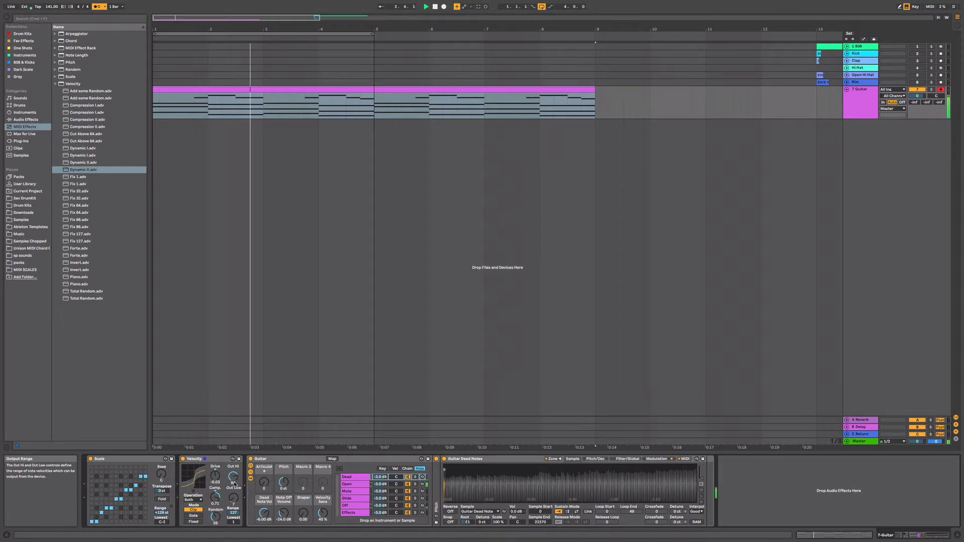
{"action": "left_click_drag", "start_coordinate": [215, 516], "coordinate": [216, 511]}
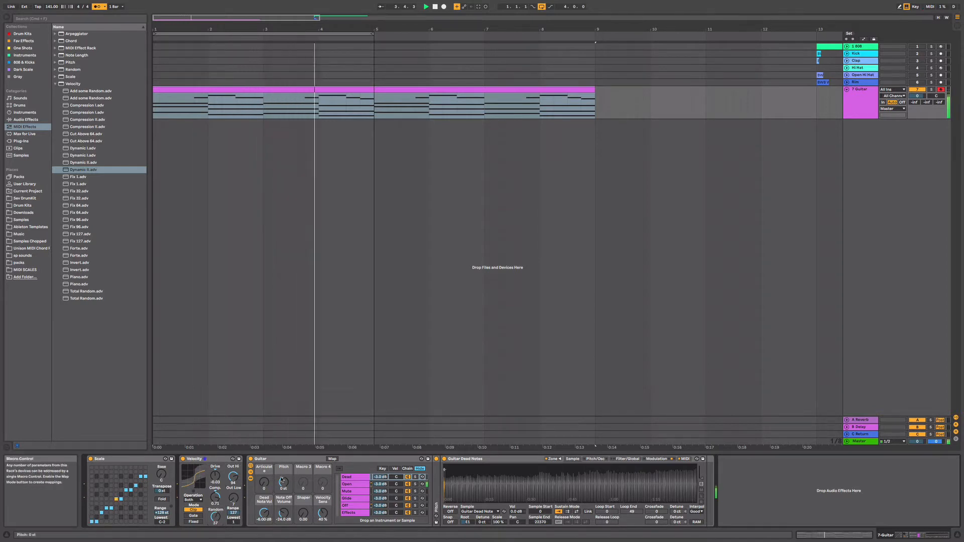
Extend the arrangement loop to bar 9 and add the Native Instruments Guitar Rig 5 FX plug-in after the Guitar instrument.
{"action": "left_click_drag", "start_coordinate": [372, 35], "coordinate": [595, 35]}
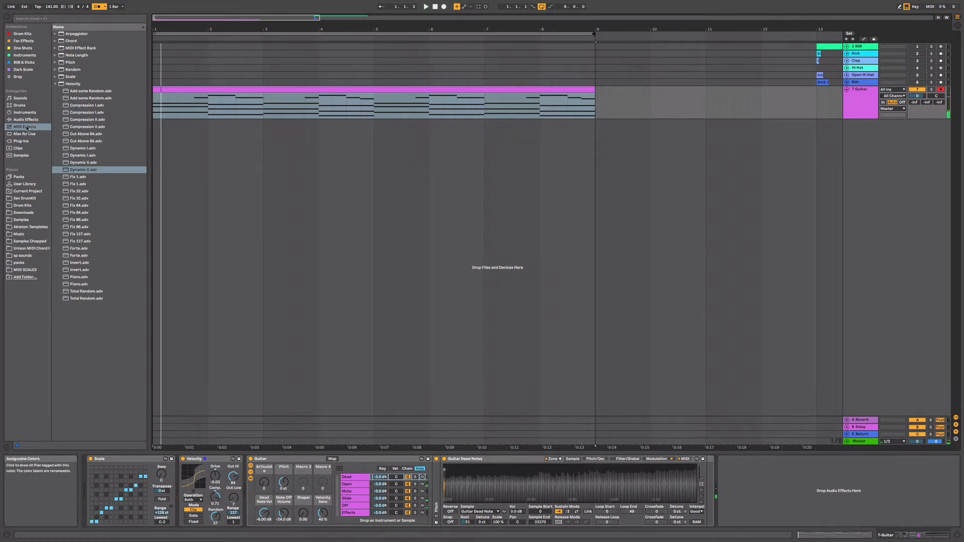
{"action": "left_click", "coordinate": [35, 141]}
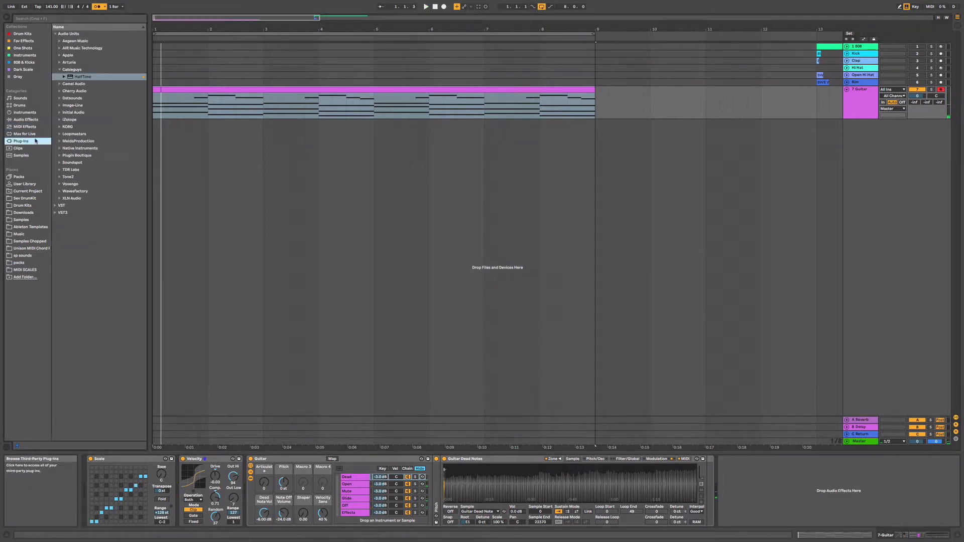
{"action": "left_click", "coordinate": [59, 148]}
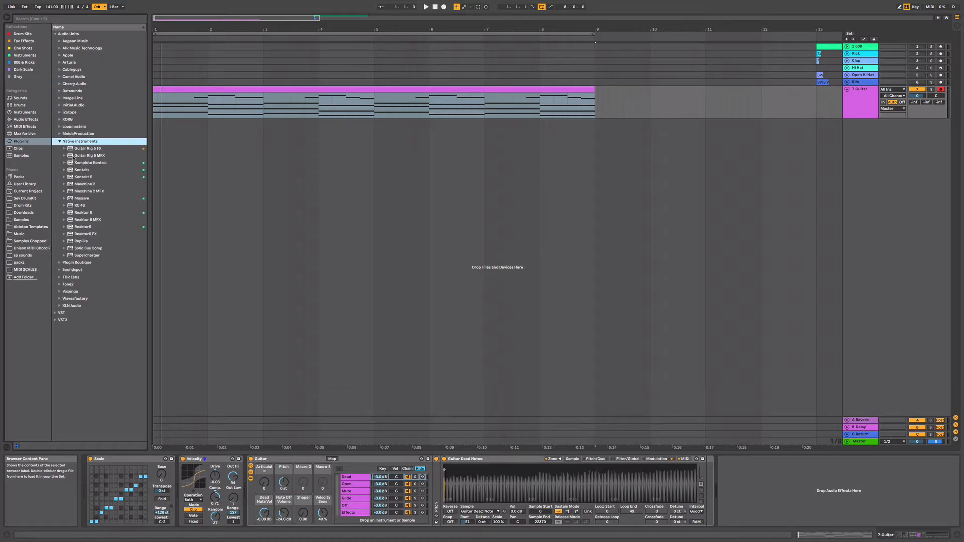
{"action": "left_click", "coordinate": [84, 149]}
{"action": "left_click_drag", "start_coordinate": [830, 472], "coordinate": [830, 472]}
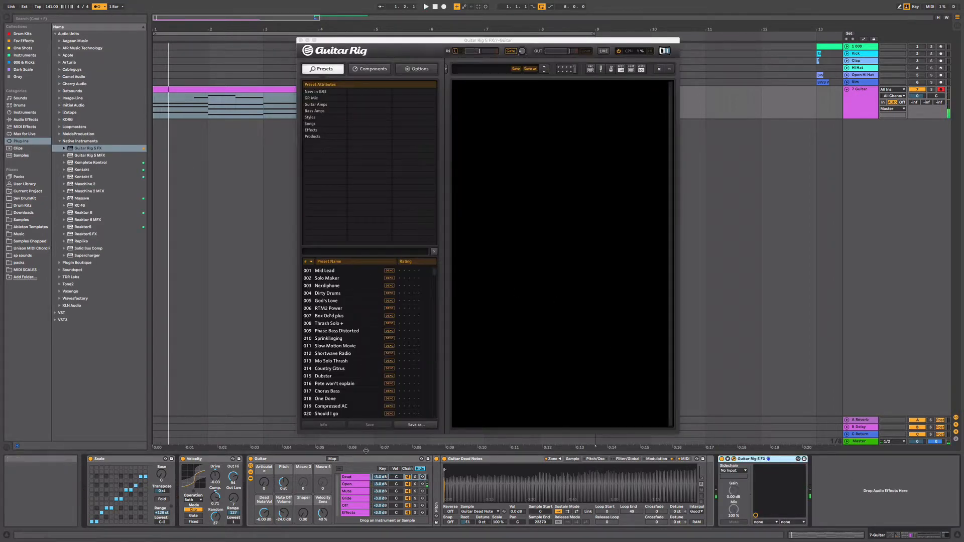
Filter the Guitar Rig presets by Guitar Amps, audition Break my Heart - MC during playback, and load 800 Clean.
{"action": "scroll", "coordinate": [382, 381], "scroll_direction": "down", "scroll_amount": 20}
{"action": "scroll", "coordinate": [382, 381], "scroll_direction": "down", "scroll_amount": 20}
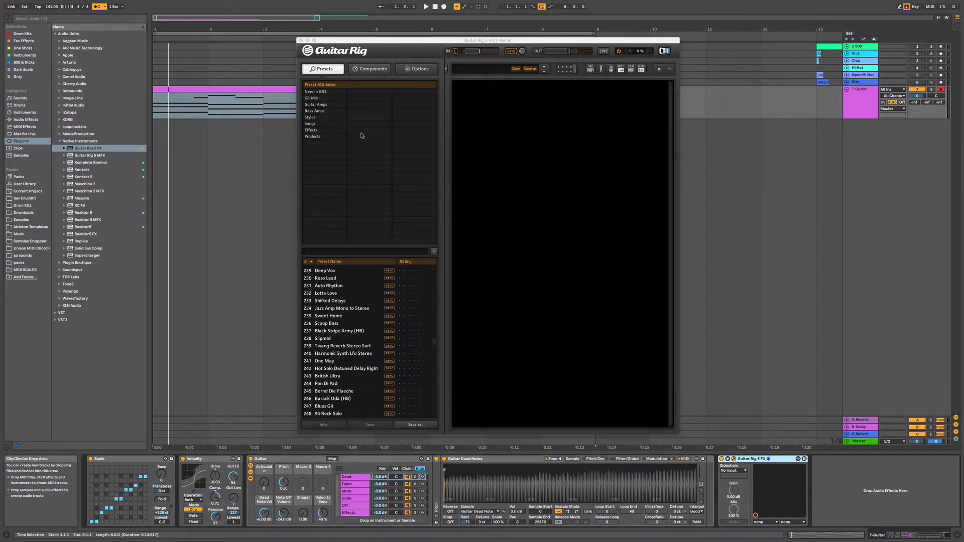
{"action": "left_click", "coordinate": [329, 105]}
{"action": "scroll", "coordinate": [359, 296], "scroll_direction": "down", "scroll_amount": 20}
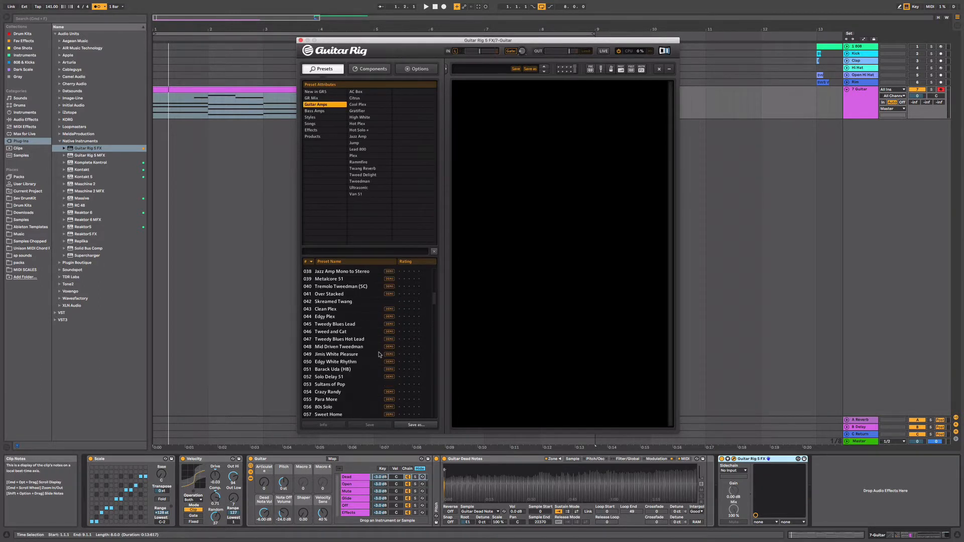
{"action": "left_click", "coordinate": [360, 370]}
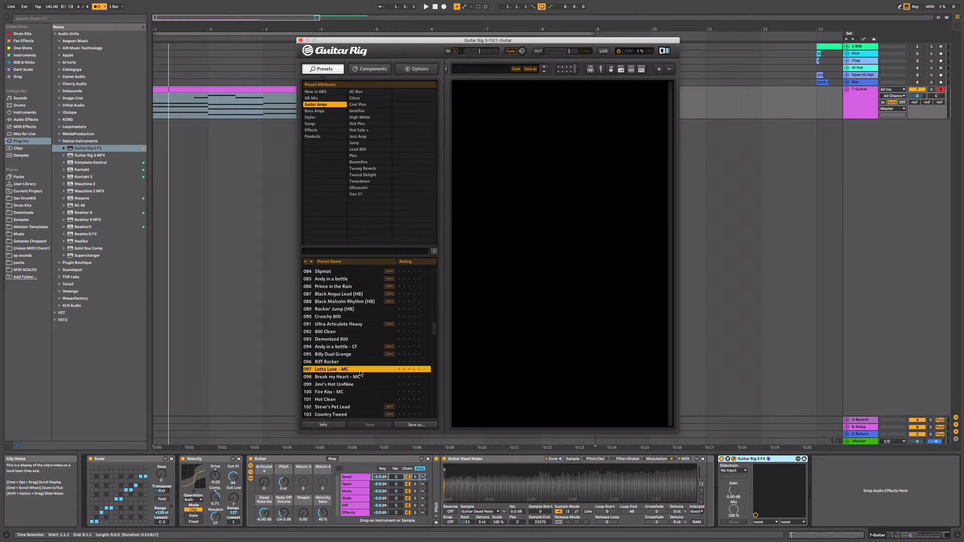
{"action": "left_click", "coordinate": [376, 378]}
{"action": "key", "text": "space"}
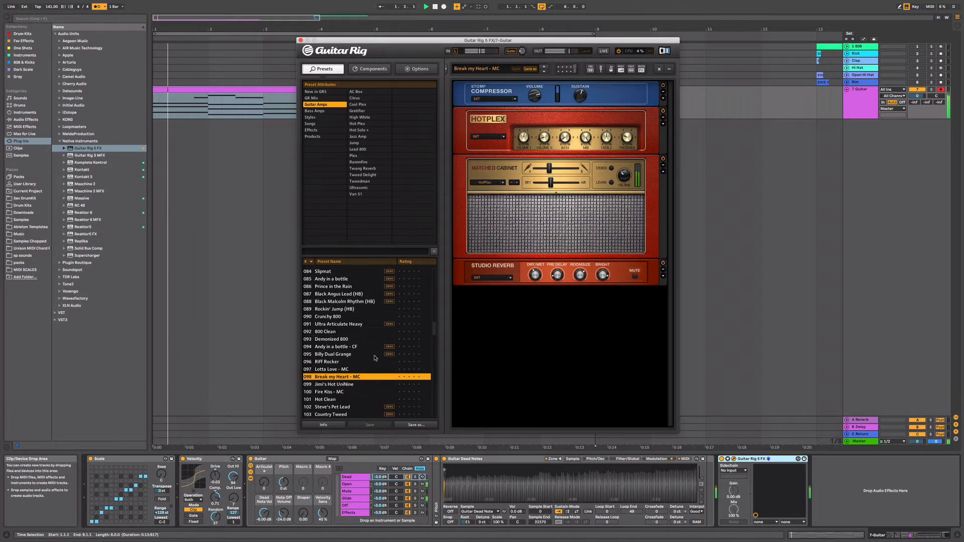
{"action": "left_click", "coordinate": [372, 340]}
{"action": "left_click", "coordinate": [370, 332]}
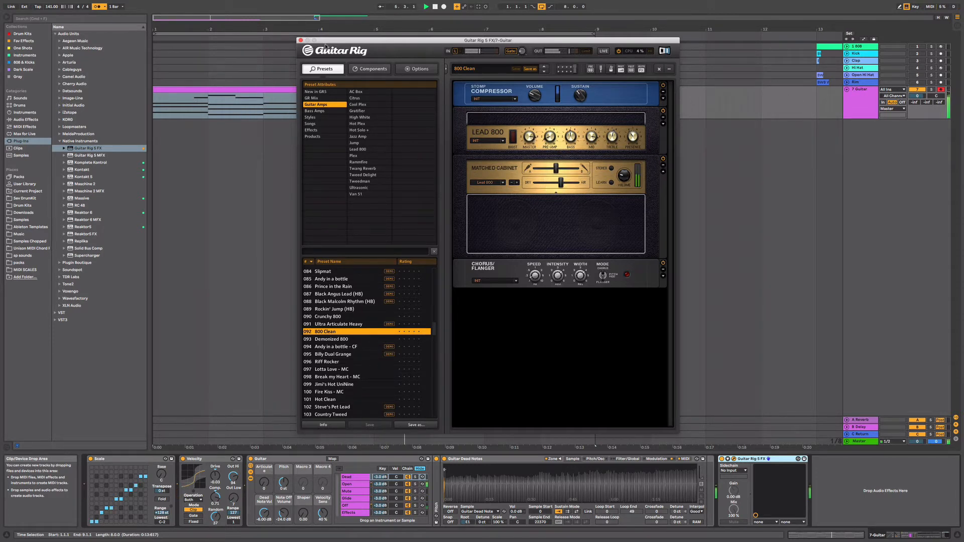
{"action": "left_click", "coordinate": [300, 40]}
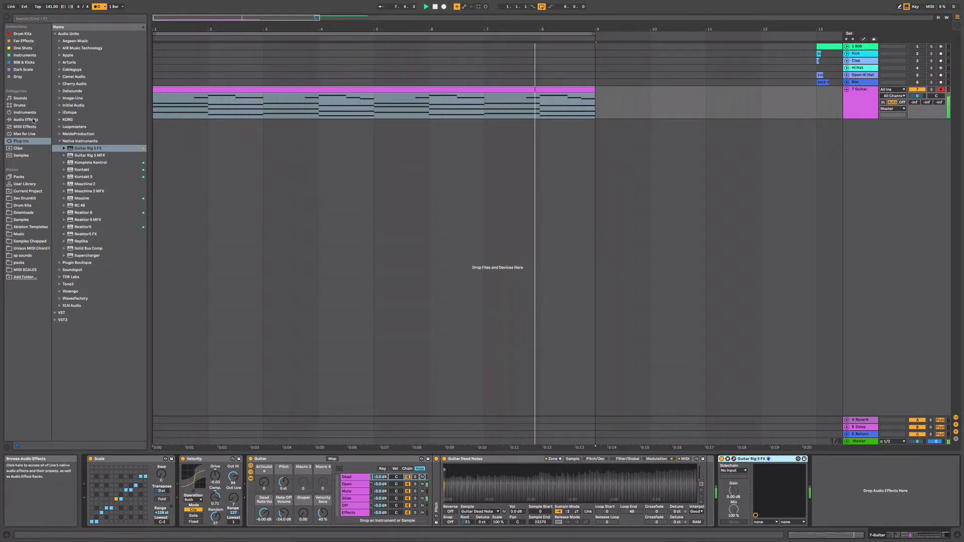
Set the Guitar track's volume to -5.3 dB in the Session mixer and return to the arrangement.
{"action": "key", "text": "Tab"}
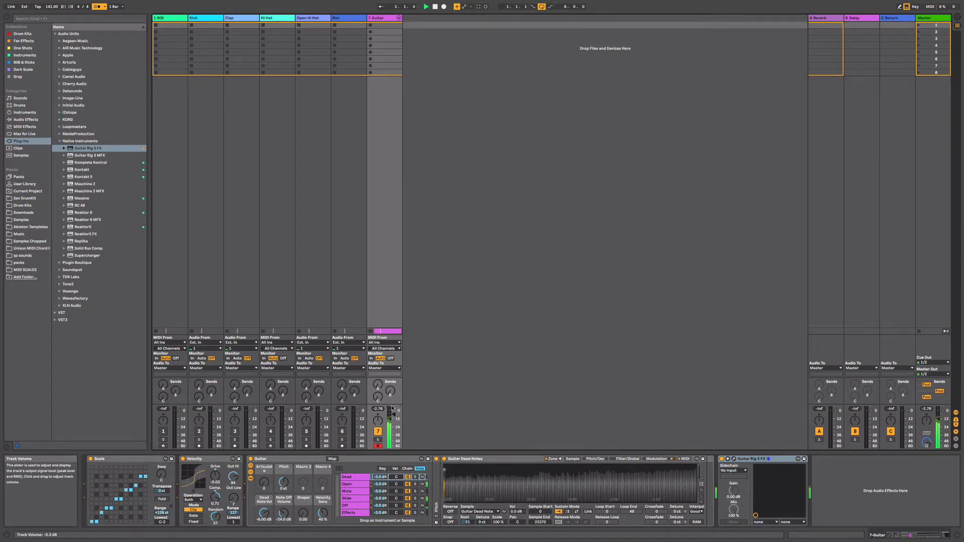
{"action": "key", "text": "Tab"}
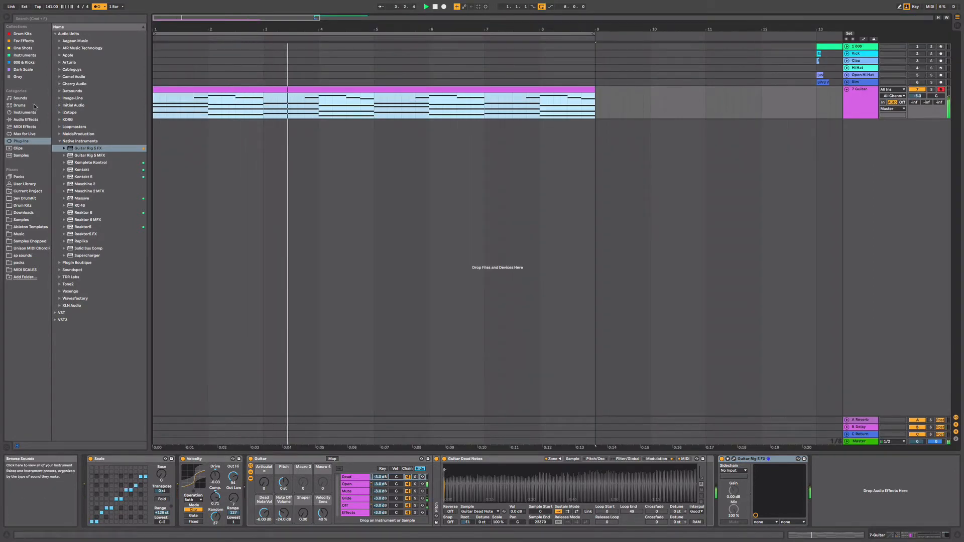
Add Auto Pan after Guitar Rig and set its Amount to about 19% during playback.
{"action": "left_click", "coordinate": [34, 119]}
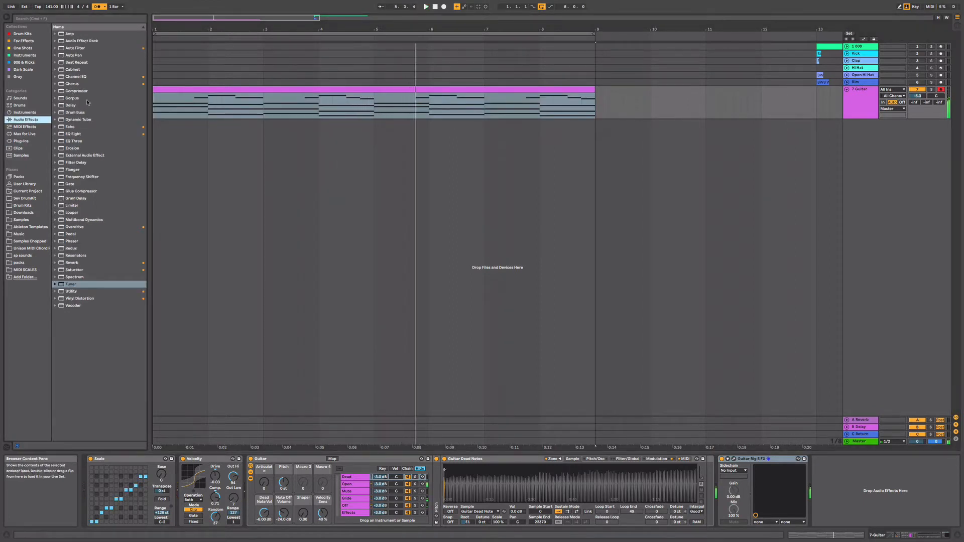
{"action": "left_click", "coordinate": [75, 56]}
{"action": "left_click_drag", "start_coordinate": [852, 480], "coordinate": [851, 481]}
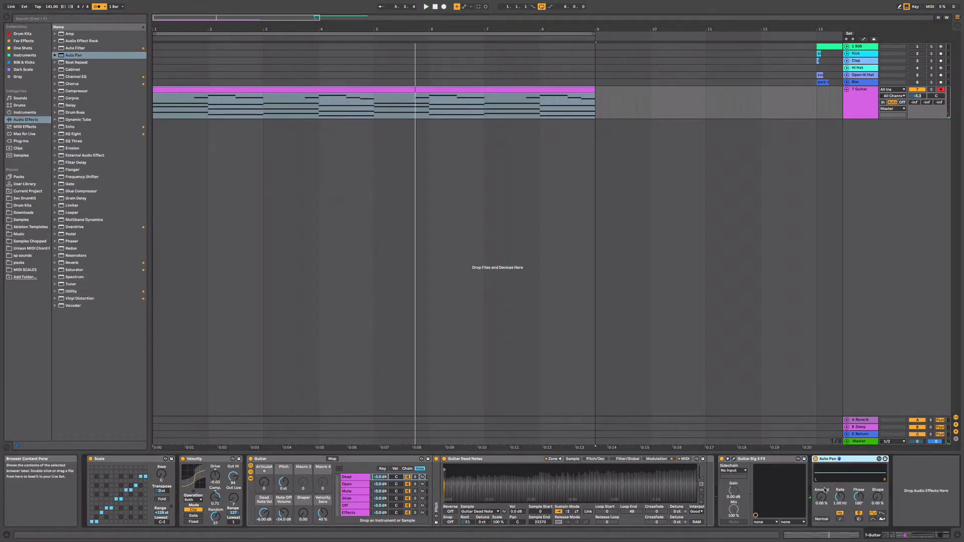
{"action": "key", "text": "space"}
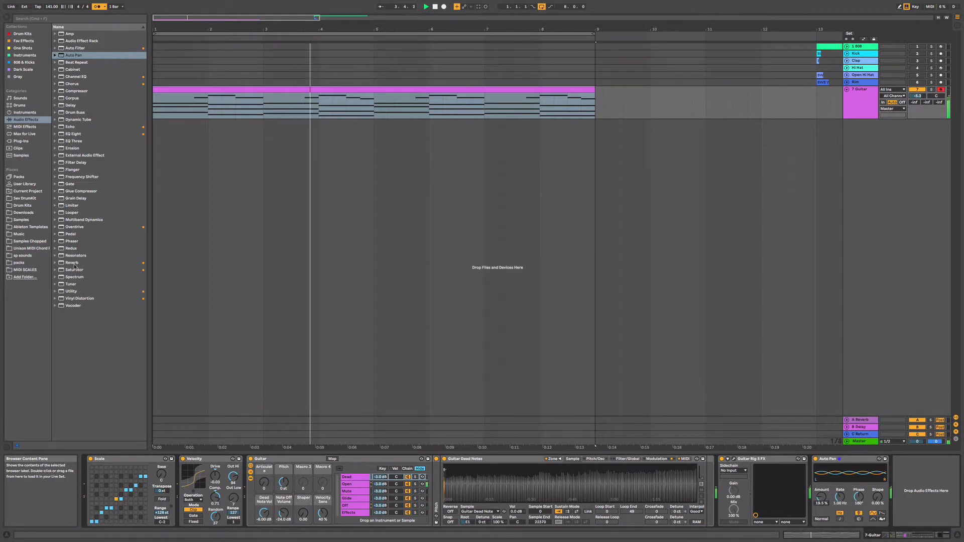
Add Reverb after Auto Pan with a decay time of about 2 s, low-cut input filtering and about 44% dry/wet.
{"action": "mouse_move", "coordinate": [74, 263]}
{"action": "left_mouse_down"}
{"action": "mouse_move", "coordinate": [502, 402]}
{"action": "mouse_move", "coordinate": [903, 469]}
{"action": "left_mouse_up"}
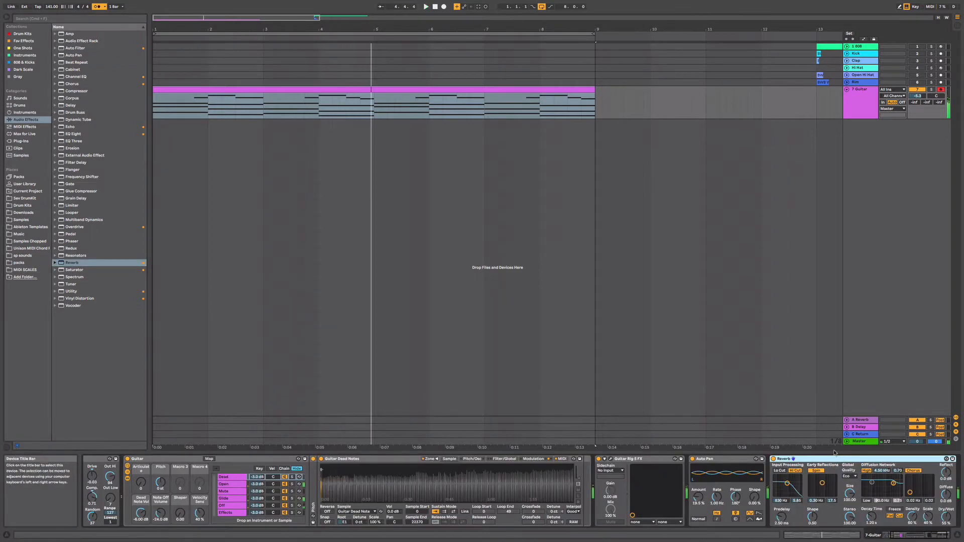
{"action": "left_click_drag", "start_coordinate": [877, 528], "coordinate": [876, 526]}
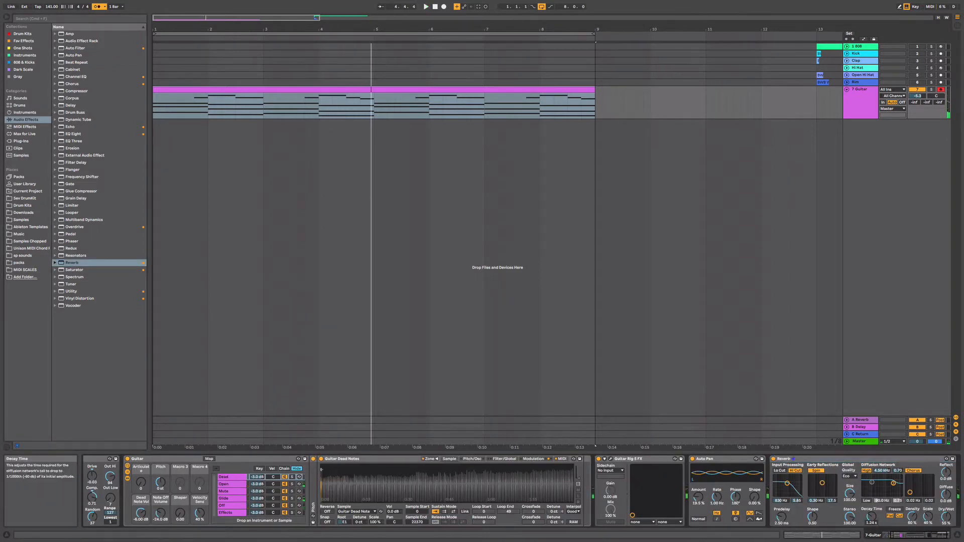
{"action": "left_click", "coordinate": [791, 470]}
{"action": "key", "text": "space"}
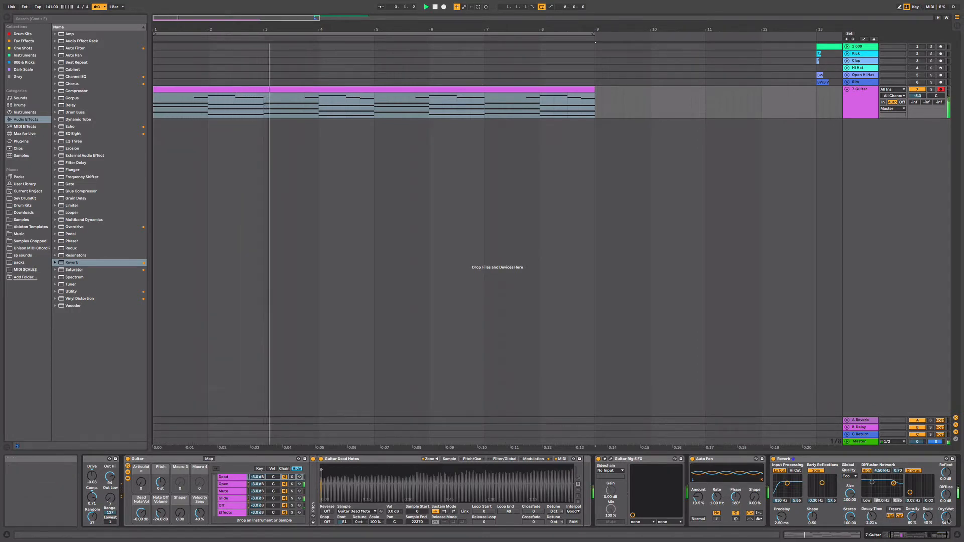
{"action": "left_click_drag", "start_coordinate": [946, 516], "coordinate": [946, 522]}
{"action": "scroll", "coordinate": [943, 523], "scroll_direction": "right", "scroll_amount": 2}
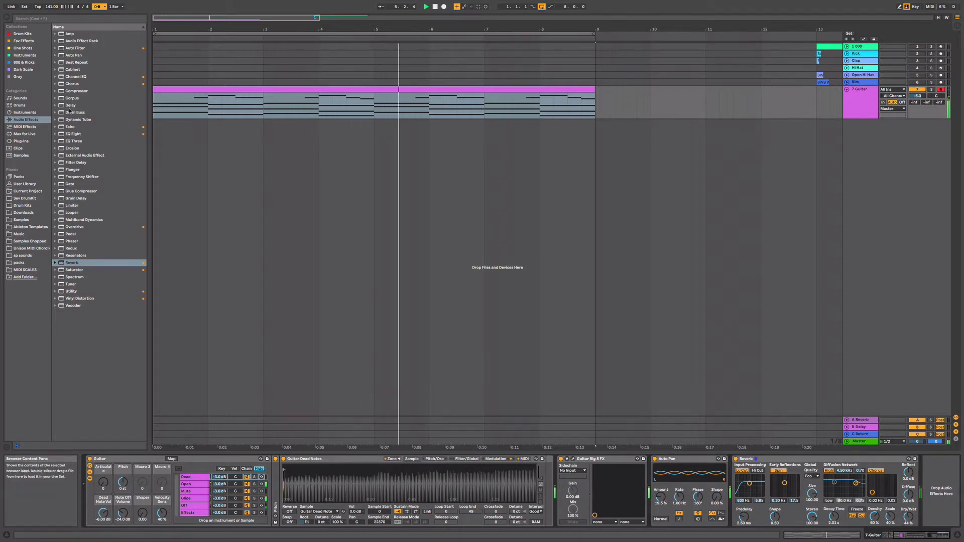
Add Chorus after Reverb with its dry/wet mix at about 24%, followed by EQ Eight.
{"action": "double_click", "coordinate": [73, 84]}
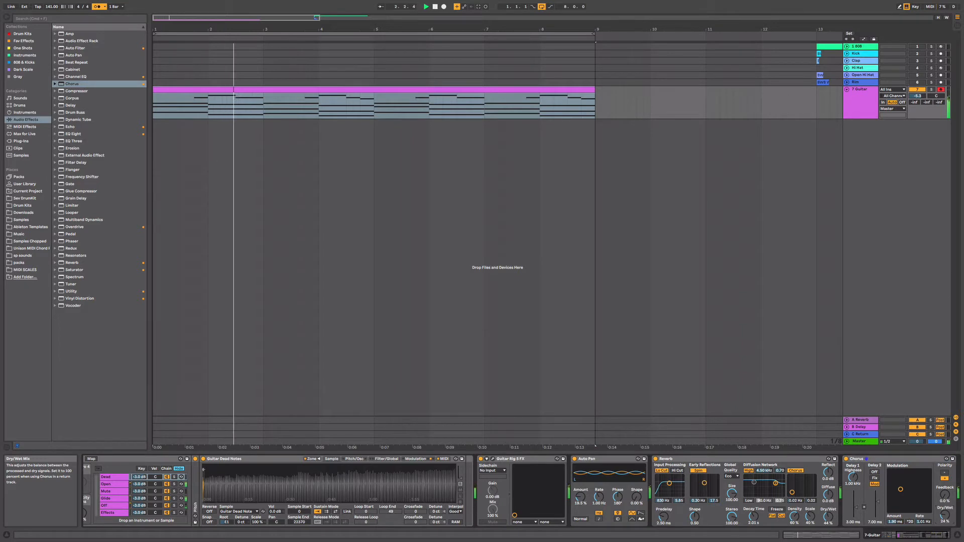
{"action": "scroll", "coordinate": [943, 532], "scroll_direction": "right", "scroll_amount": 2}
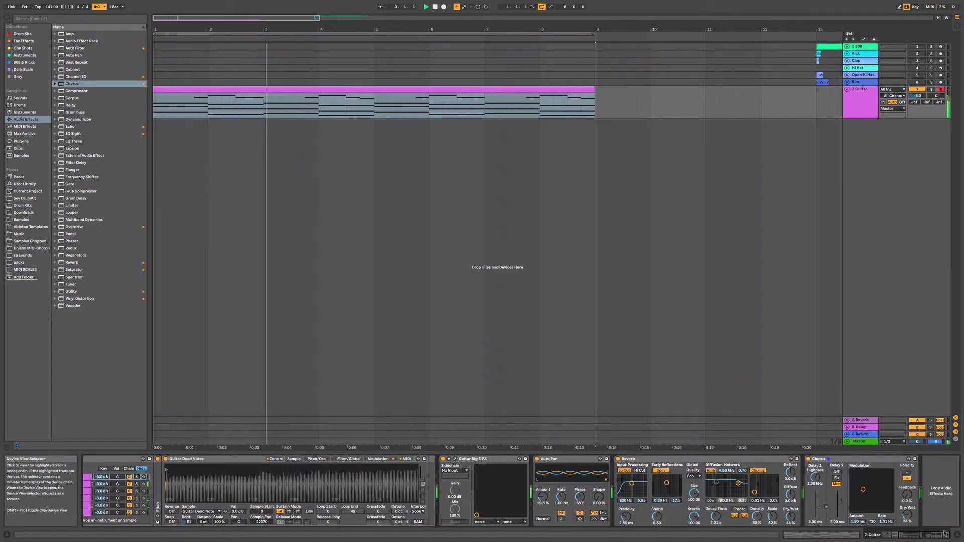
{"action": "left_click", "coordinate": [67, 127]}
{"action": "double_click", "coordinate": [68, 134]}
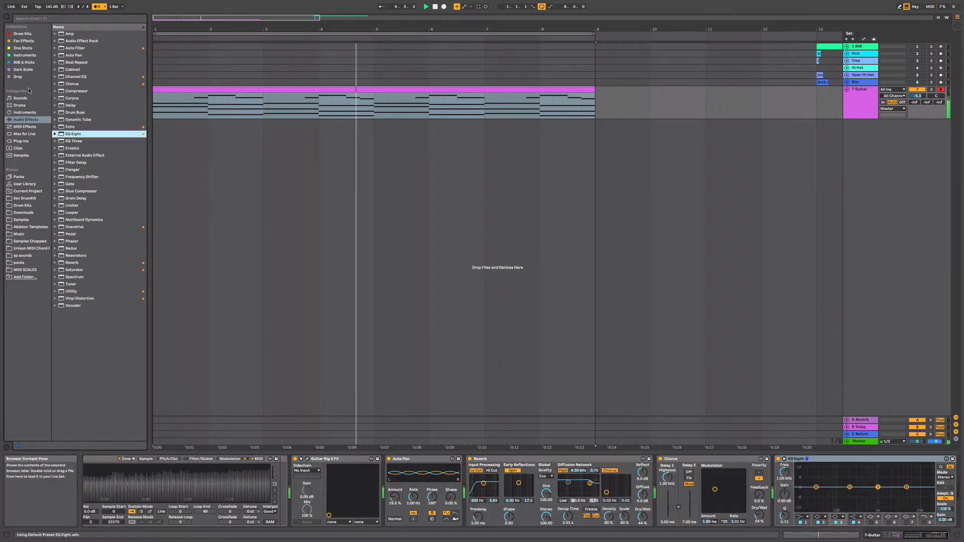
Insert RC-20 Retro Color between Chorus and EQ Eight and open its plug-in window.
{"action": "left_click", "coordinate": [25, 42]}
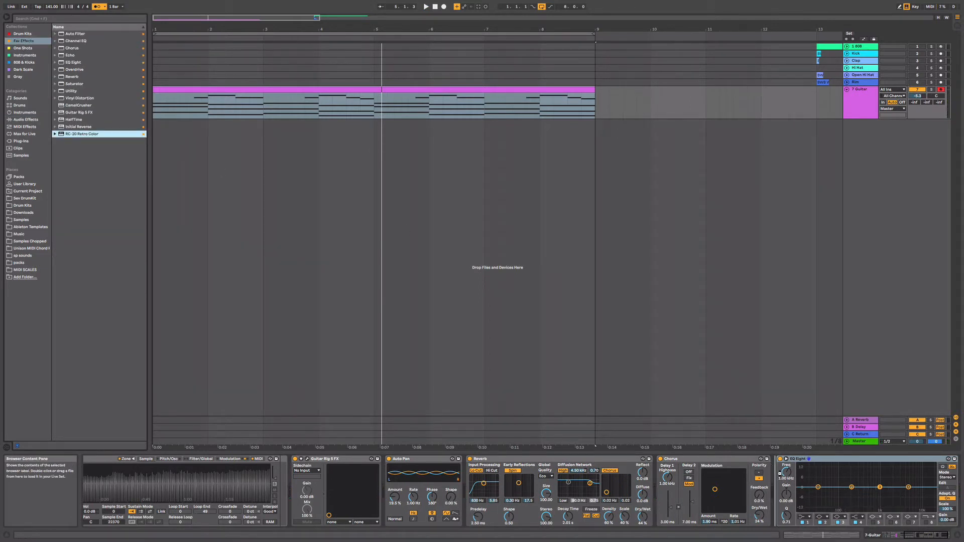
{"action": "left_click_drag", "start_coordinate": [786, 486], "coordinate": [786, 487]}
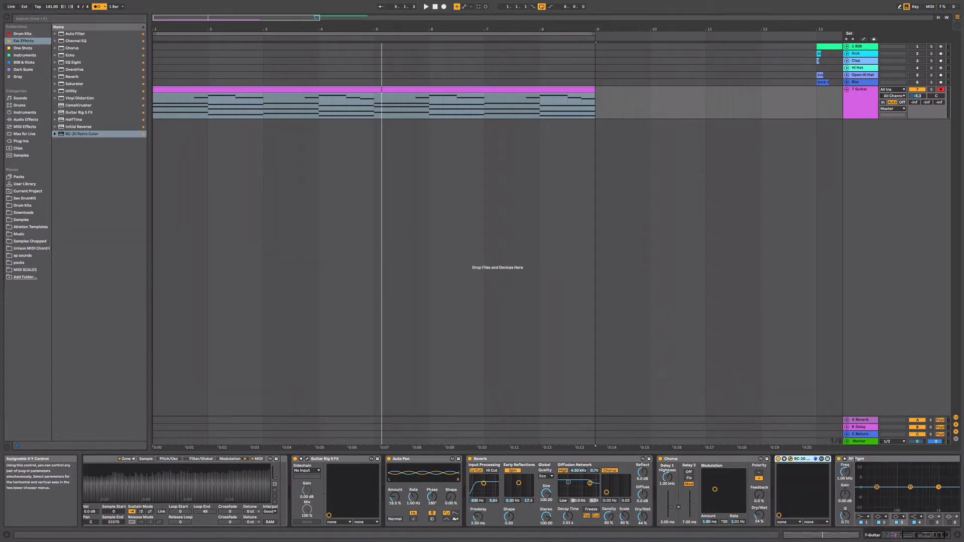
{"action": "left_click", "coordinate": [790, 459]}
Audition RC-20's user preset ILLMINDWARP_deadfroggy, load ILLMINDWARP_fadetoback instead, and set its upper EQ cut to 5477 Hz.
{"action": "left_click", "coordinate": [427, 65]}
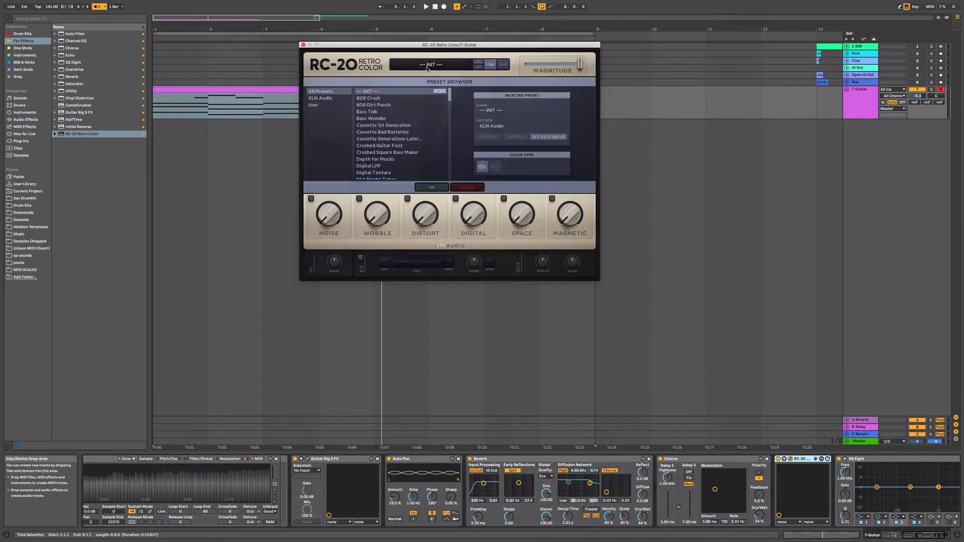
{"action": "left_click", "coordinate": [313, 105]}
{"action": "left_click", "coordinate": [377, 120]}
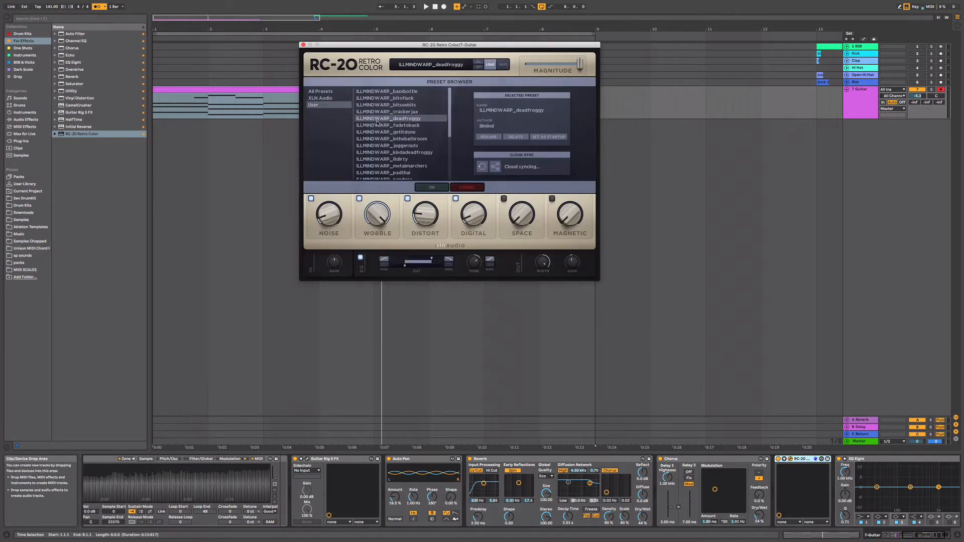
{"action": "key", "text": "space"}
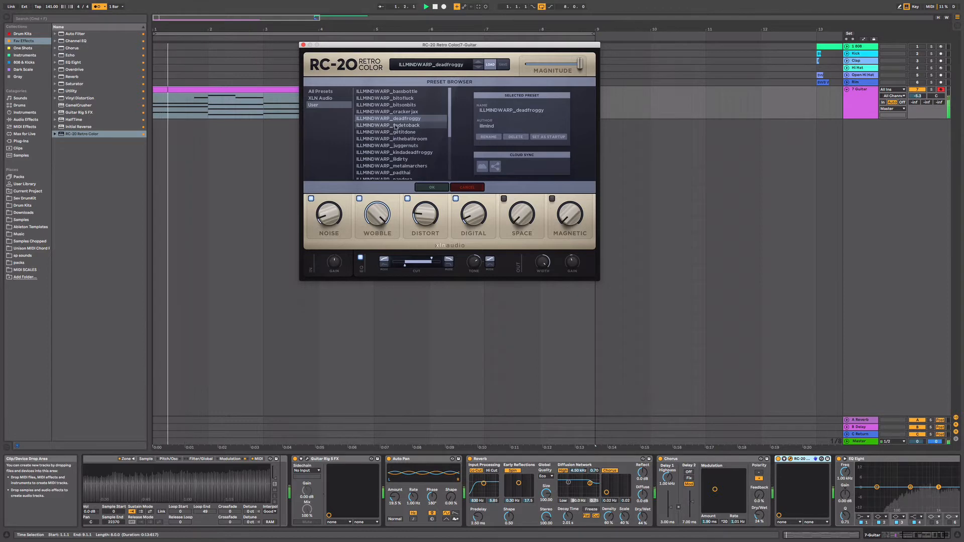
{"action": "left_click", "coordinate": [396, 126]}
{"action": "left_click_drag", "start_coordinate": [435, 260], "coordinate": [429, 262]}
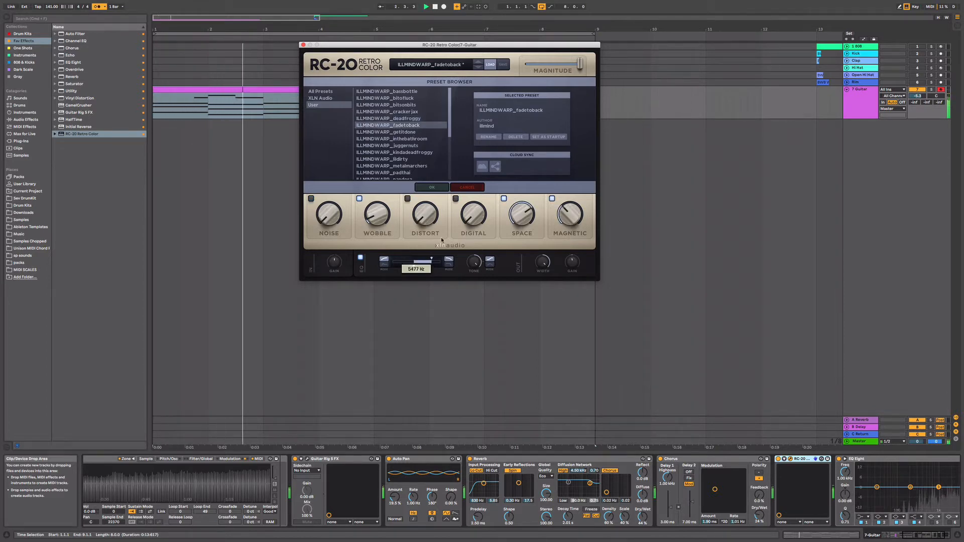
Reduce RC-20 Retro Color's magnitude to 64% and close its plug-in window.
{"action": "left_click_drag", "start_coordinate": [580, 63], "coordinate": [578, 62]}
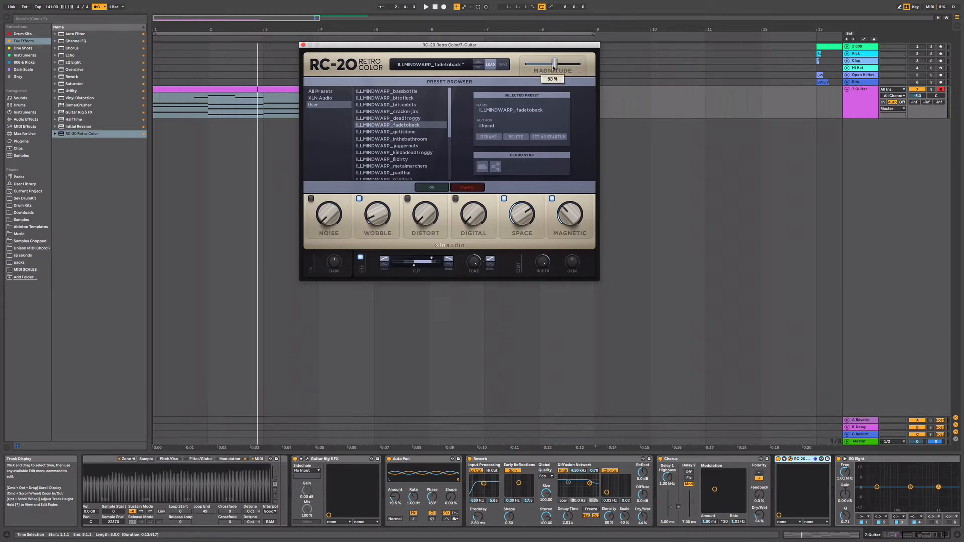
{"action": "key", "text": "space"}
{"action": "left_click_drag", "start_coordinate": [555, 63], "coordinate": [558, 66]}
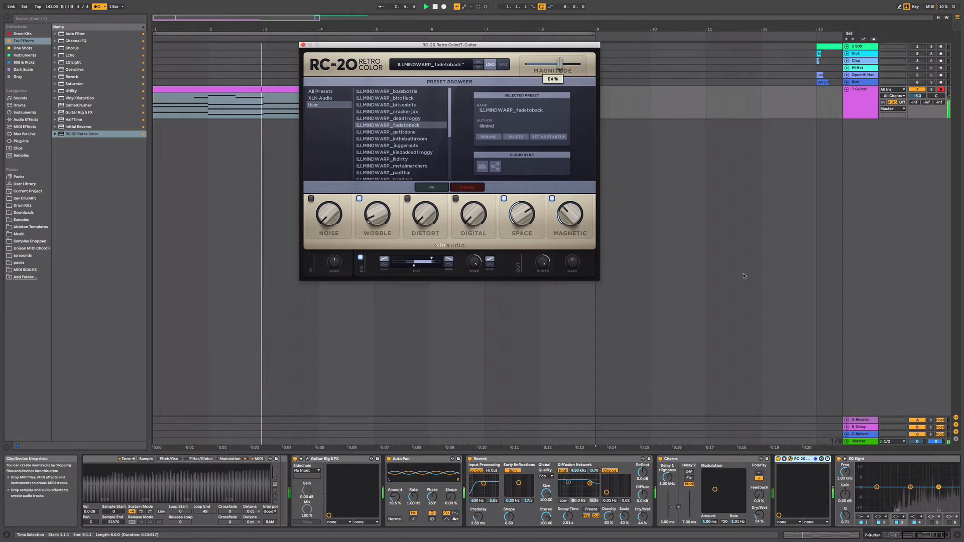
{"action": "left_click", "coordinate": [303, 46]}
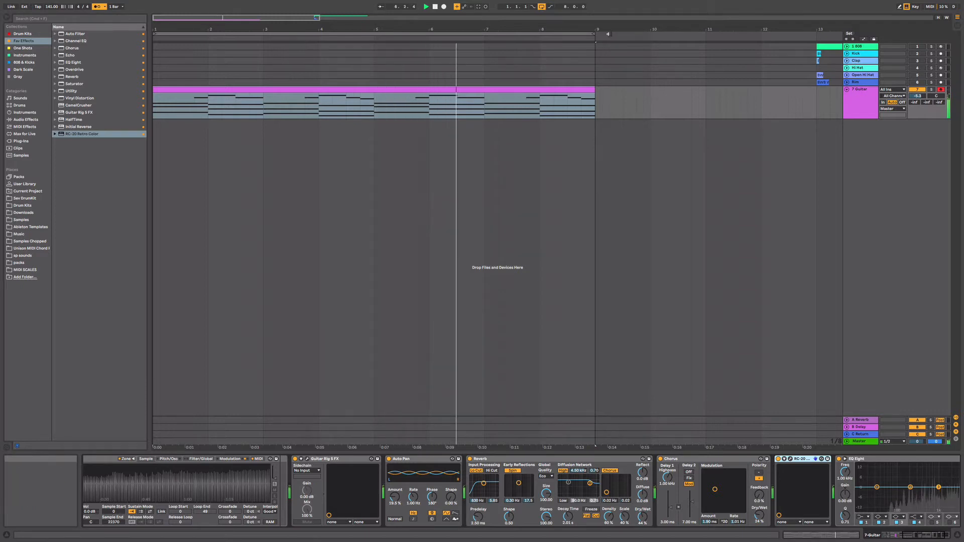
Set the second band of the guitar track's EQ Eight to a low cut at about 220 Hz.
{"action": "left_click", "coordinate": [586, 102]}
{"action": "key", "text": "minus"}
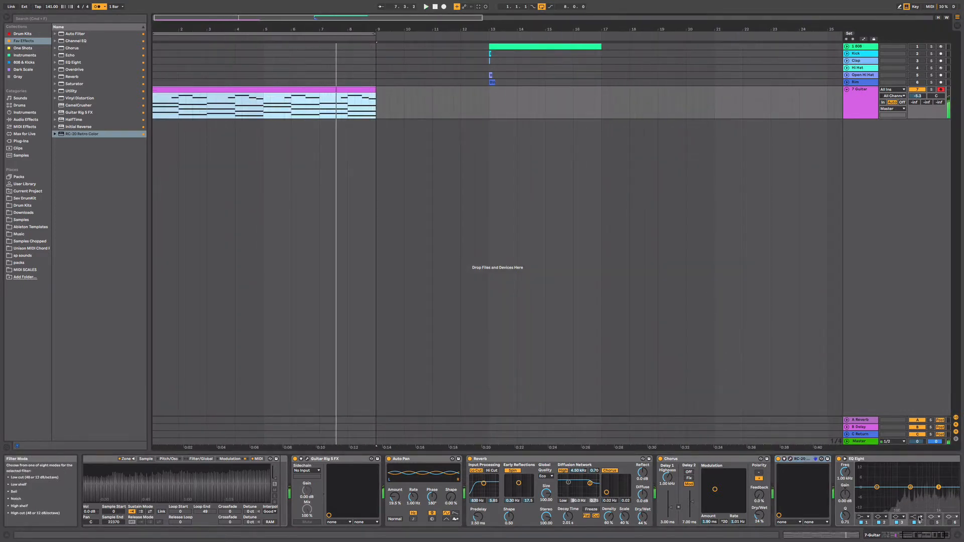
{"action": "left_click", "coordinate": [911, 533]}
{"action": "left_click", "coordinate": [763, 516]}
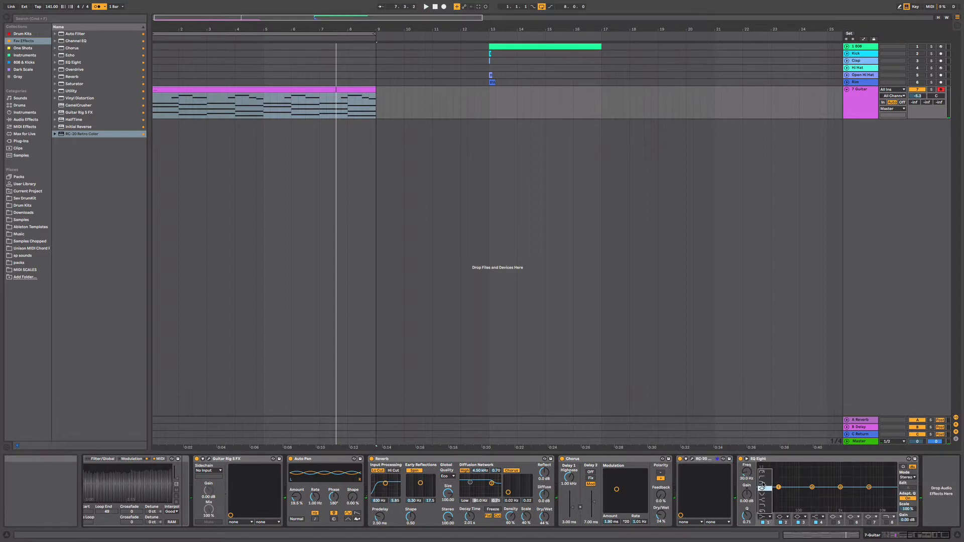
{"action": "left_click", "coordinate": [786, 519]}
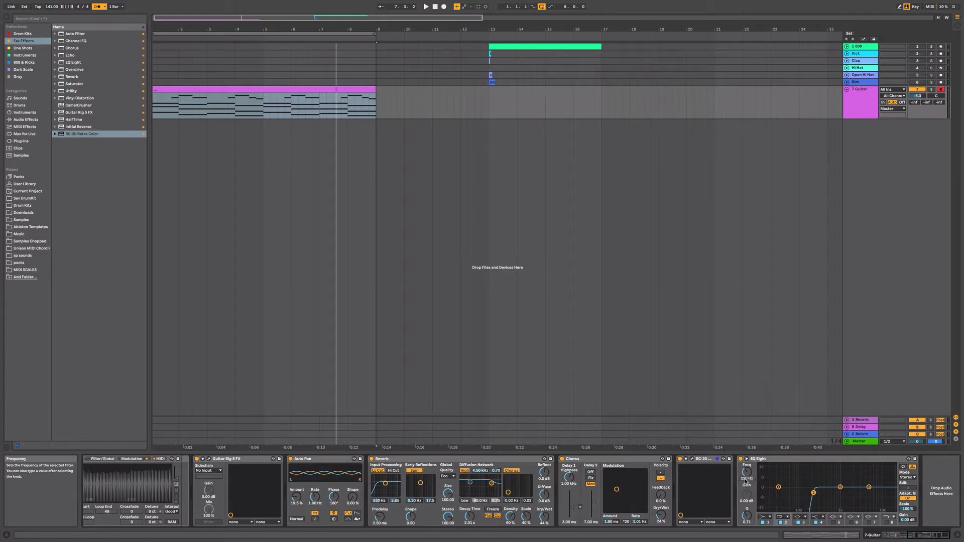
Slightly lower the 1 kHz and 5 kHz bands of the guitar's EQ Eight while auditioning the loop.
{"action": "key", "text": "space"}
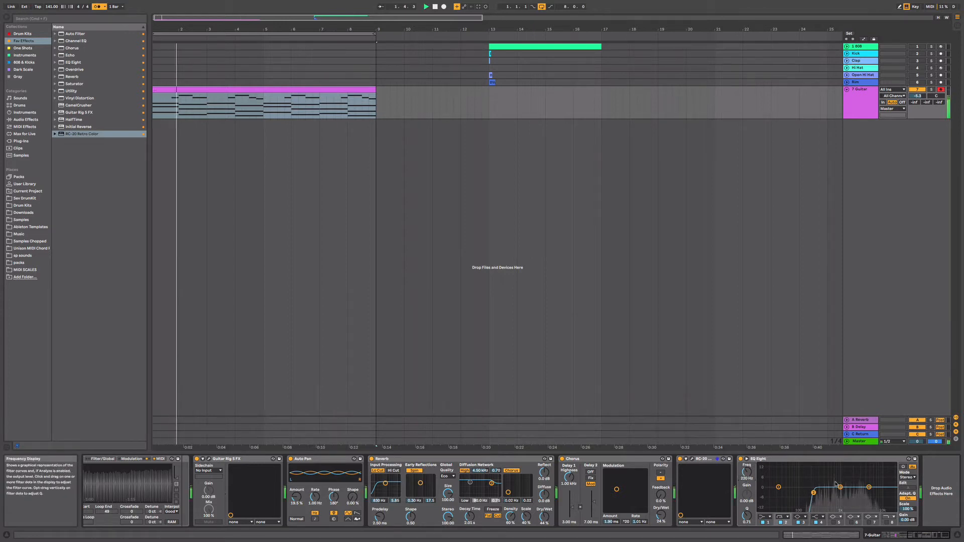
{"action": "left_click_drag", "start_coordinate": [839, 487], "coordinate": [840, 490]}
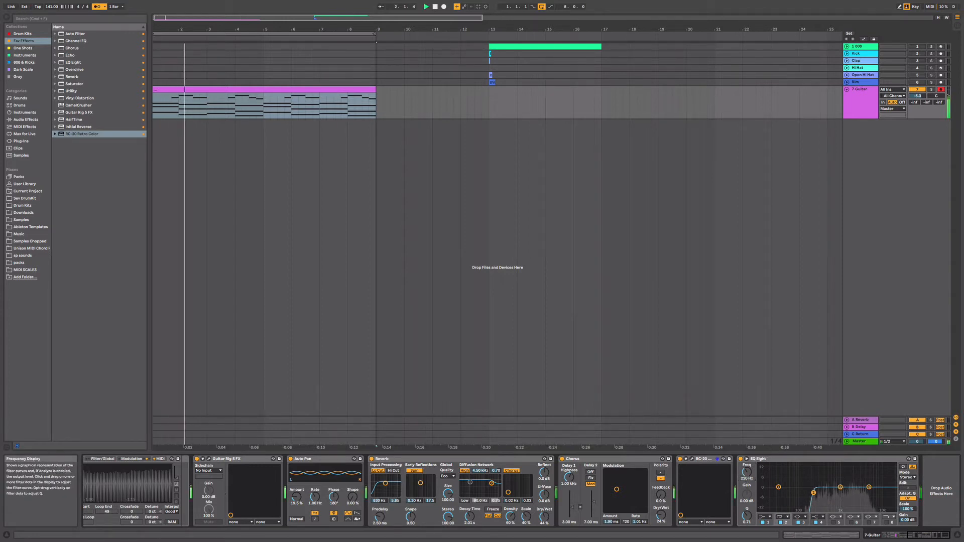
{"action": "left_click", "coordinate": [869, 488]}
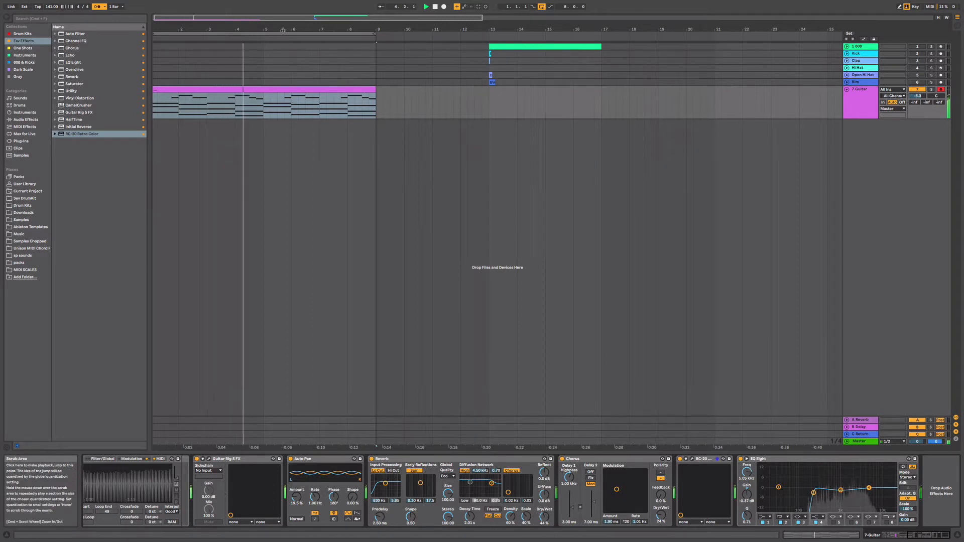
{"action": "mouse_move", "coordinate": [283, 29]}
{"action": "left_mouse_down"}
{"action": "mouse_move", "coordinate": [283, 15]}
{"action": "mouse_move", "coordinate": [282, 24]}
{"action": "left_mouse_up"}
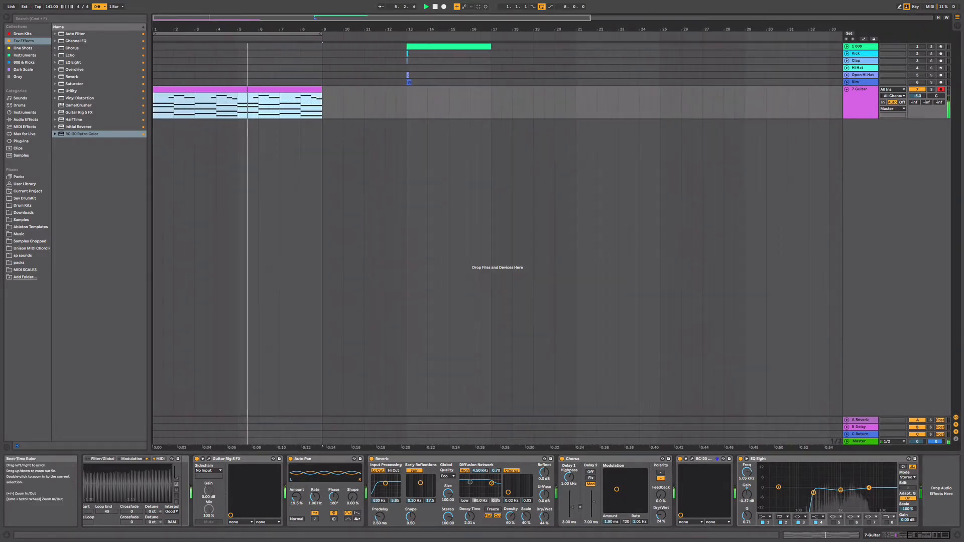
{"action": "key", "text": "space"}
Insert an audio track below the Guitar track, set its input to Resampling and arm it for recording.
{"action": "right_click", "coordinate": [867, 149]}
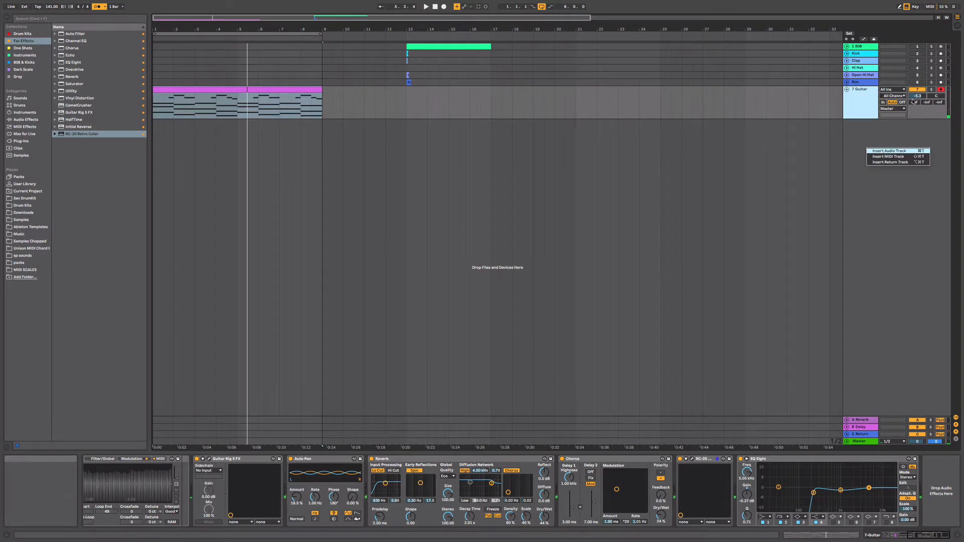
{"action": "left_click", "coordinate": [888, 151]}
{"action": "left_click", "coordinate": [892, 122]}
{"action": "left_click", "coordinate": [891, 147]}
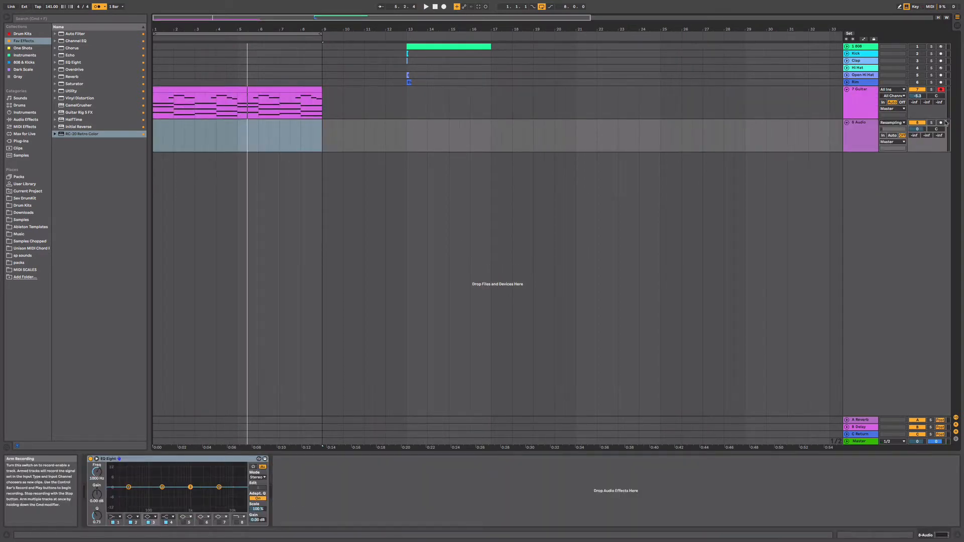
{"action": "left_click", "coordinate": [941, 123]}
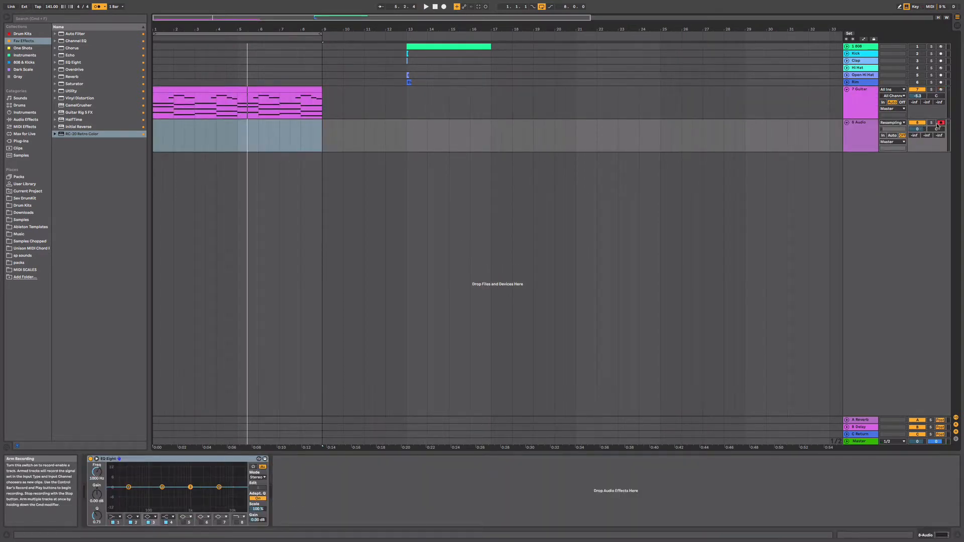
Record the guitar part from bar 1 to bar 9 onto the resampling track, switching the arrangement loop off.
{"action": "left_click", "coordinate": [435, 7]}
{"action": "left_click", "coordinate": [444, 7]}
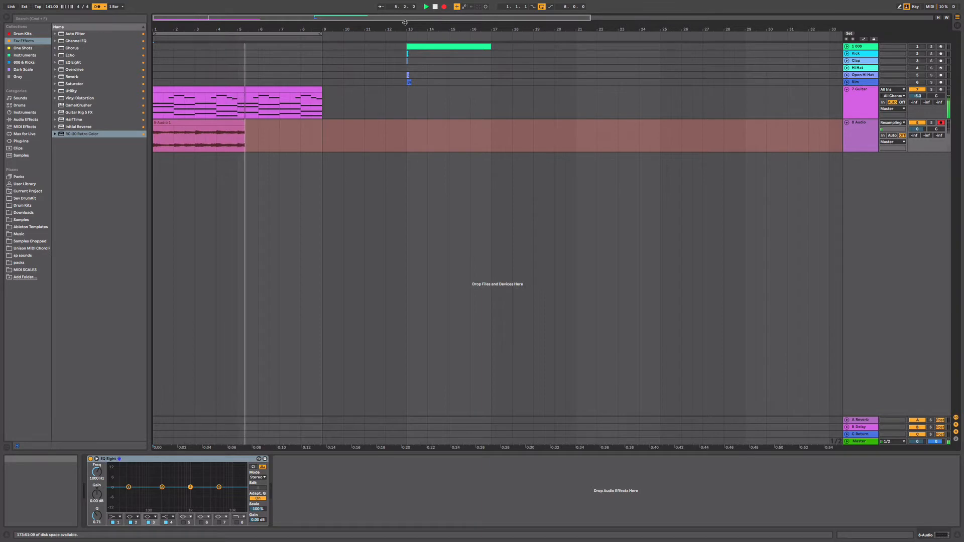
{"action": "left_click", "coordinate": [541, 7]}
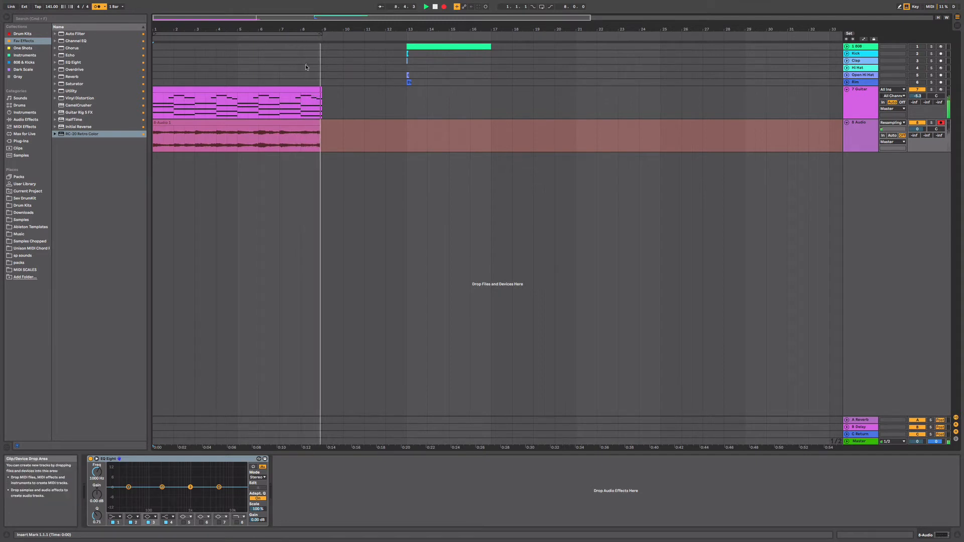
{"action": "key", "text": "F9"}
Consolidate the resampled guitar recording into one eight-bar clip and solo its track for playback.
{"action": "left_click_drag", "start_coordinate": [325, 123], "coordinate": [315, 123]}
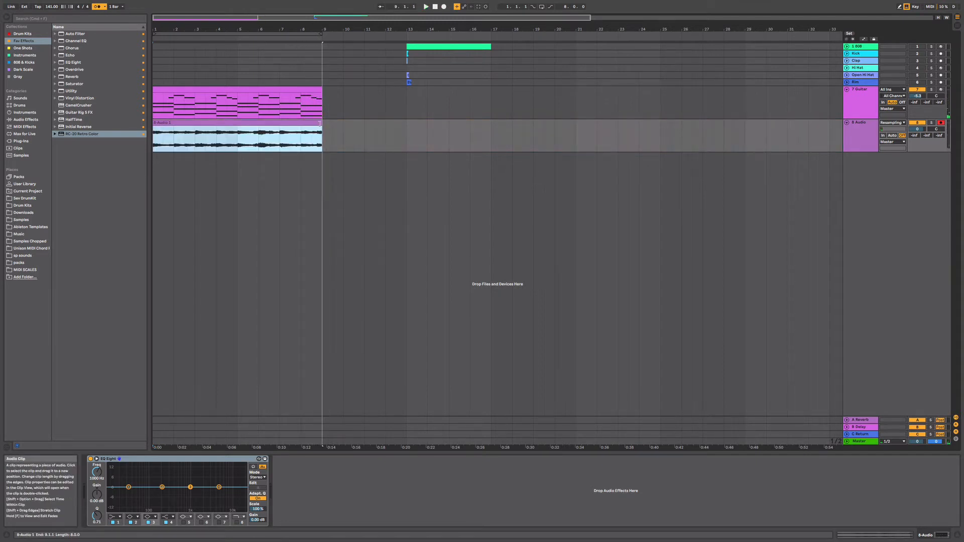
{"action": "key", "text": "super+j"}
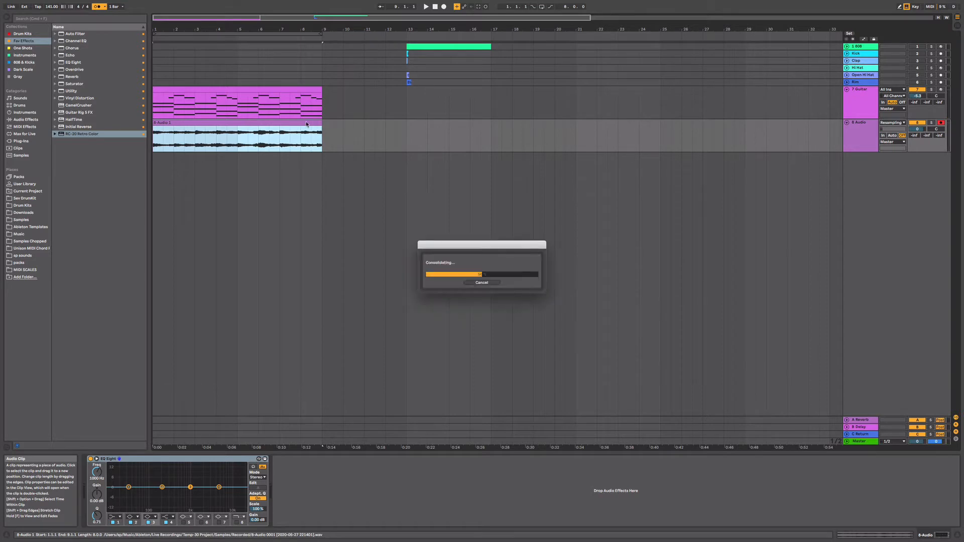
{"action": "left_click", "coordinate": [931, 122]}
{"action": "left_click", "coordinate": [859, 135]}
{"action": "key", "text": "space"}
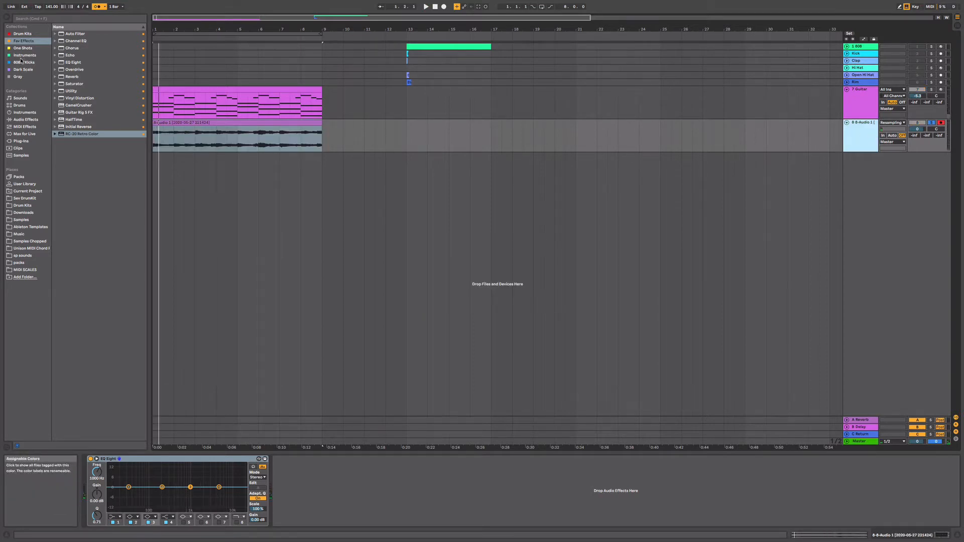
Add HalfTime to the resampled guitar track with a 2 Bars loop and instant fade in and fade out.
{"action": "left_click_drag", "start_coordinate": [72, 121], "coordinate": [308, 461]}
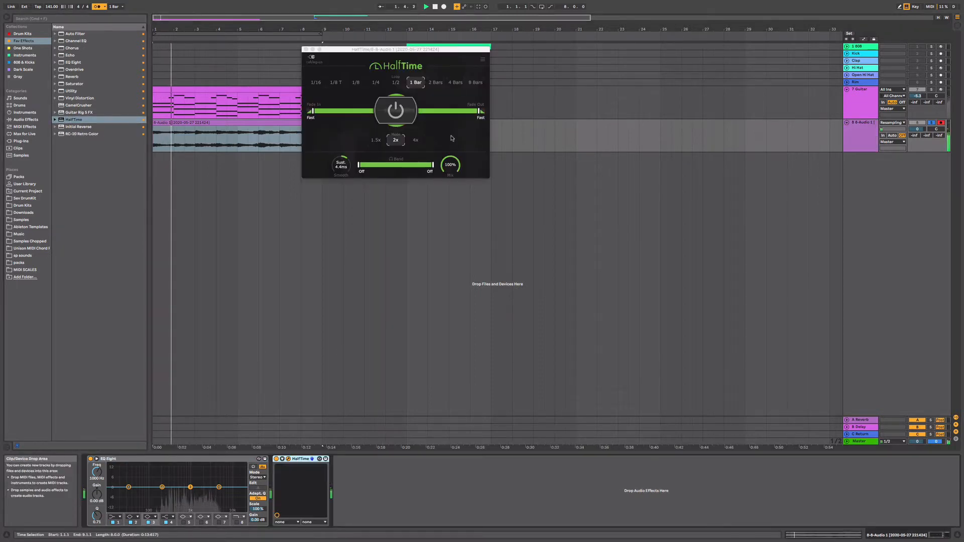
{"action": "left_click", "coordinate": [434, 83]}
{"action": "left_click_drag", "start_coordinate": [312, 111], "coordinate": [305, 111]}
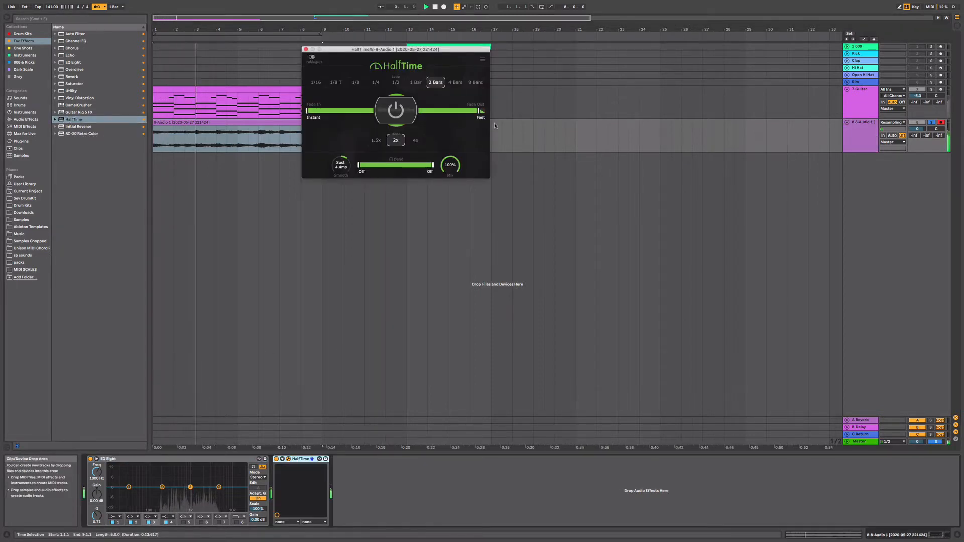
{"action": "left_click_drag", "start_coordinate": [479, 111], "coordinate": [485, 111]}
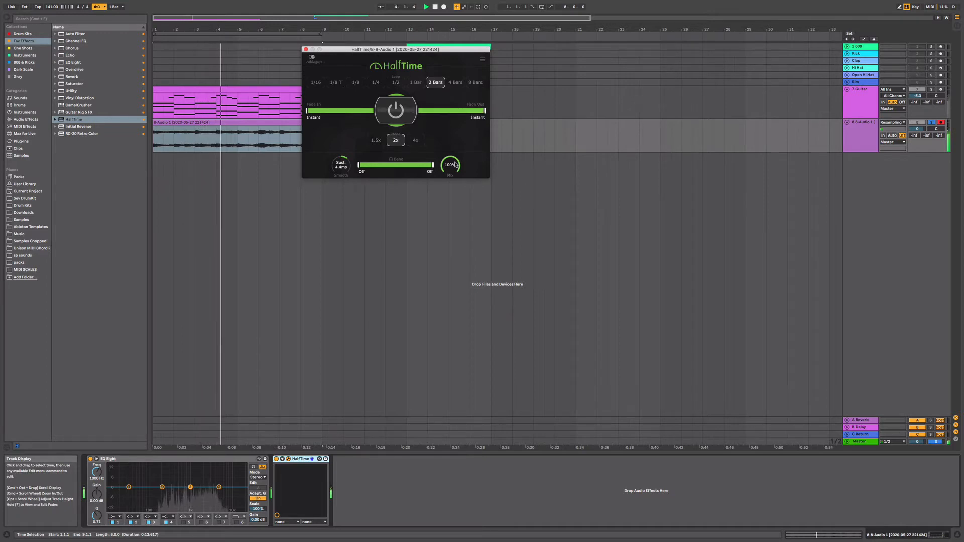
{"action": "key", "text": "space"}
Move EQ Eight after HalfTime and set its second band to a low cut at about 220 Hz.
{"action": "left_click_drag", "start_coordinate": [187, 458], "coordinate": [308, 492]}
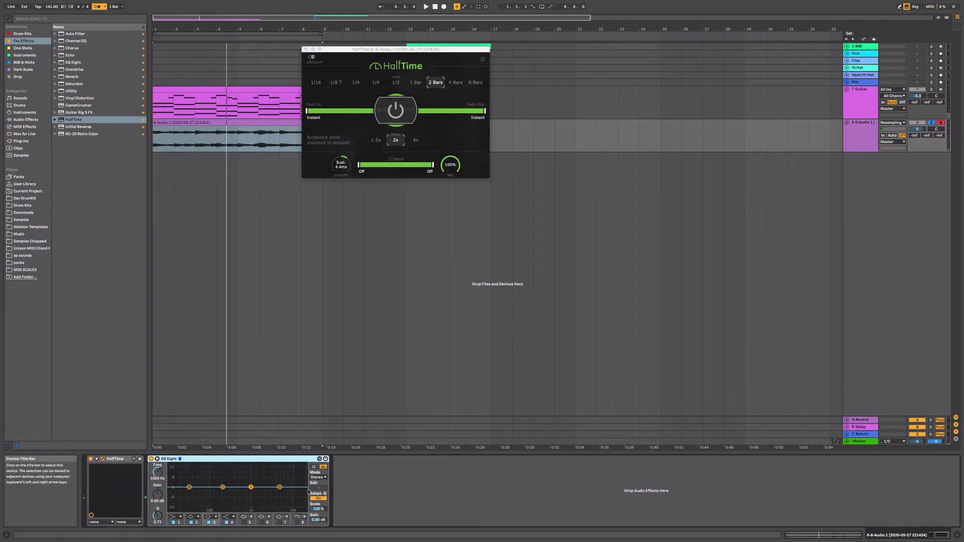
{"action": "left_click", "coordinate": [175, 516]}
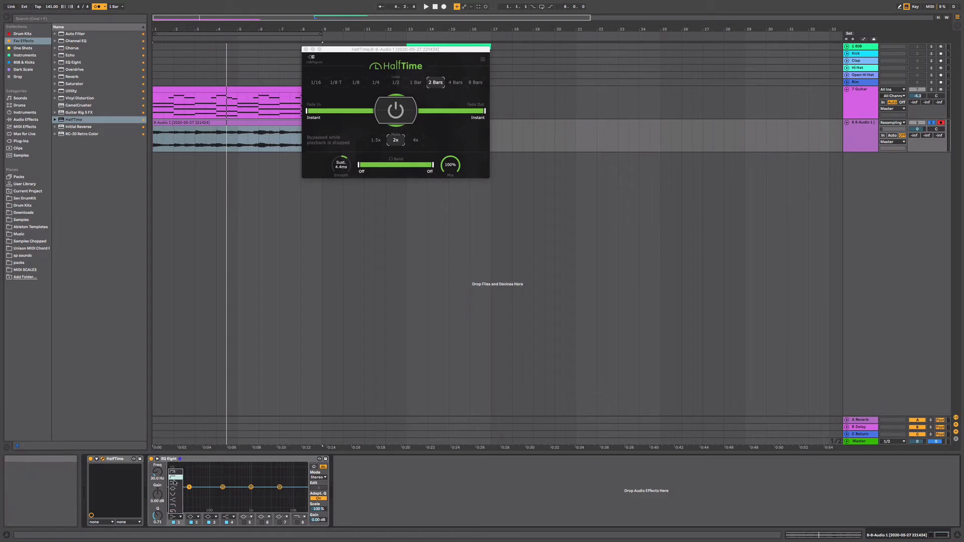
{"action": "left_click", "coordinate": [192, 517]}
{"action": "left_click", "coordinate": [193, 472]}
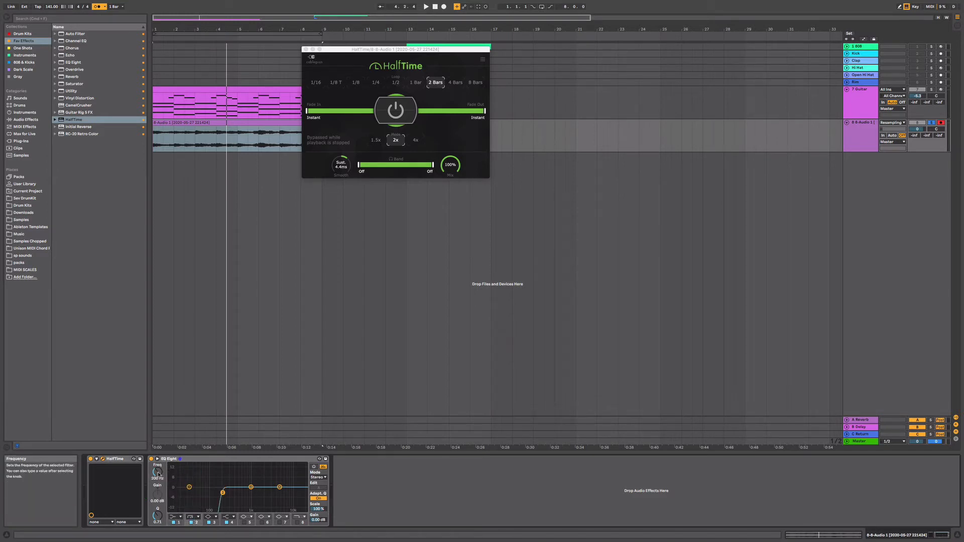
{"action": "key", "text": "space"}
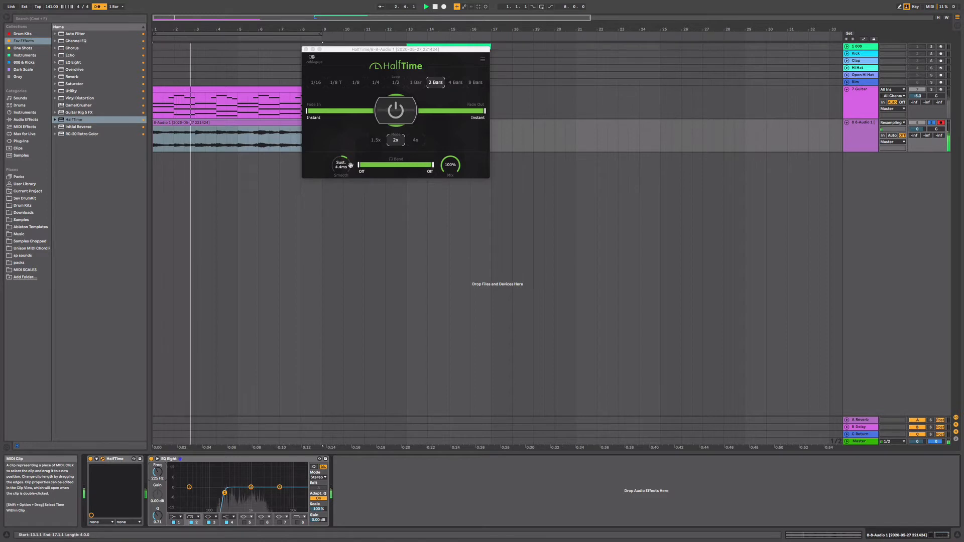
Set HalfTime's mix to 81% and add Initial Reverse after EQ Eight on the resampled track.
{"action": "left_click_drag", "start_coordinate": [453, 161], "coordinate": [453, 179]}
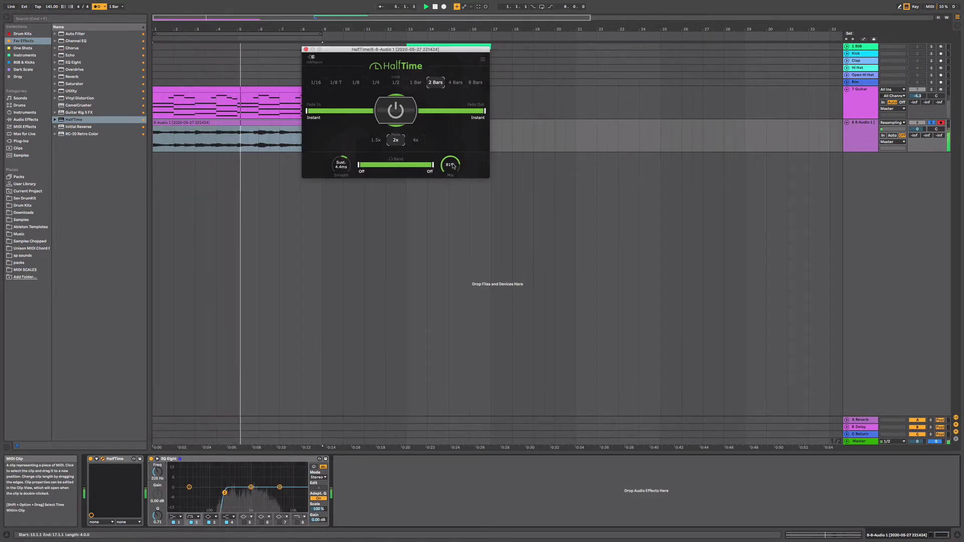
{"action": "key", "text": "space"}
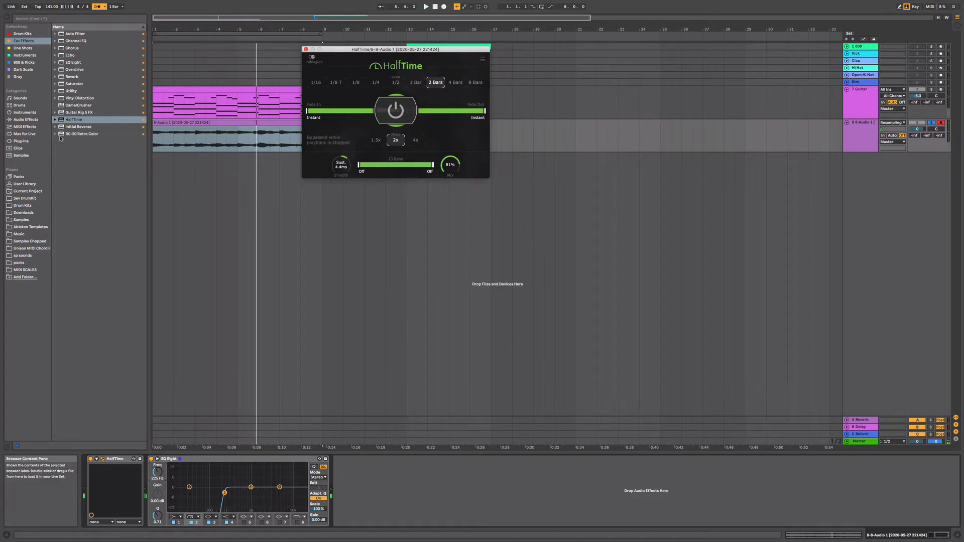
{"action": "left_click", "coordinate": [170, 122]}
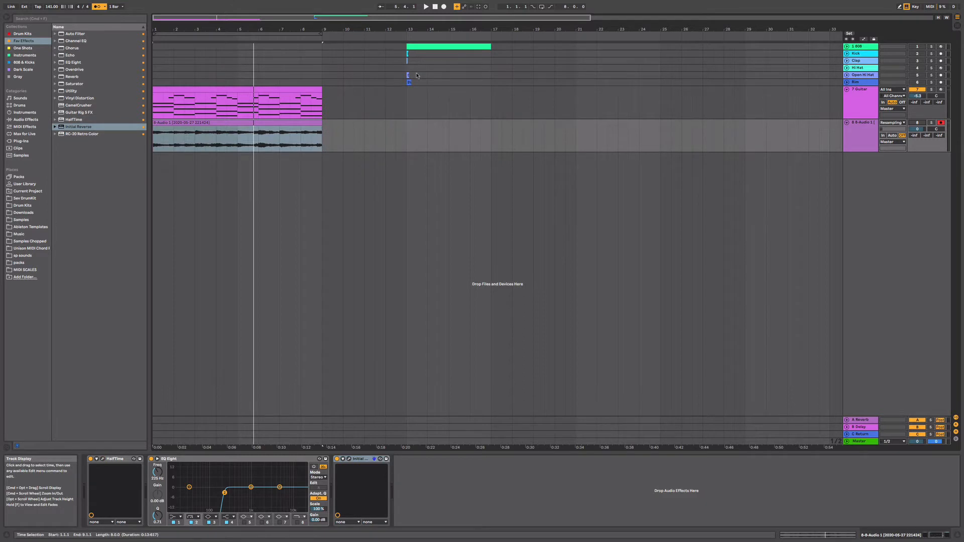
Move the Guitar track above the drums with its clip repeated to bar 17, and loop bars 9 to 17.
{"action": "left_click", "coordinate": [845, 99]}
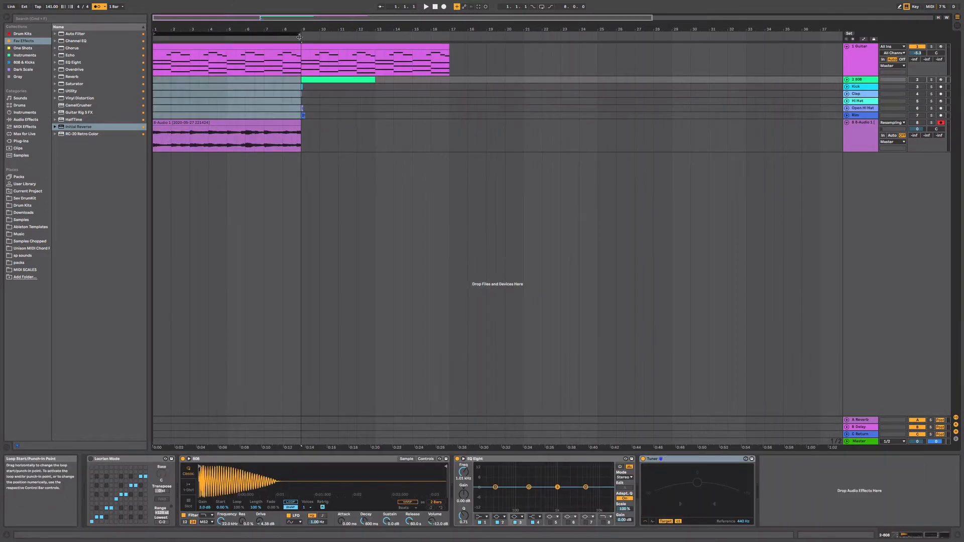
{"action": "left_click_drag", "start_coordinate": [226, 34], "coordinate": [412, 52]}
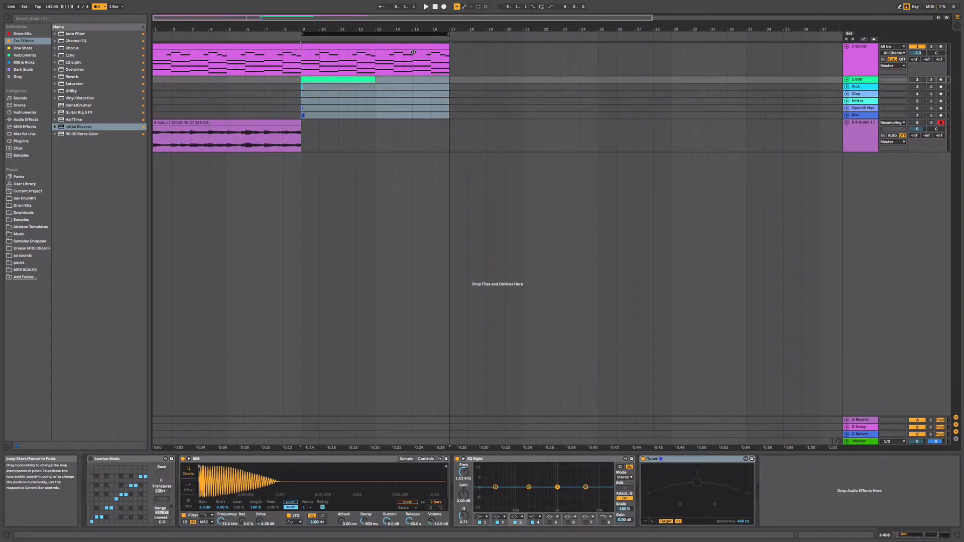
{"action": "left_click_drag", "start_coordinate": [361, 28], "coordinate": [638, 27]}
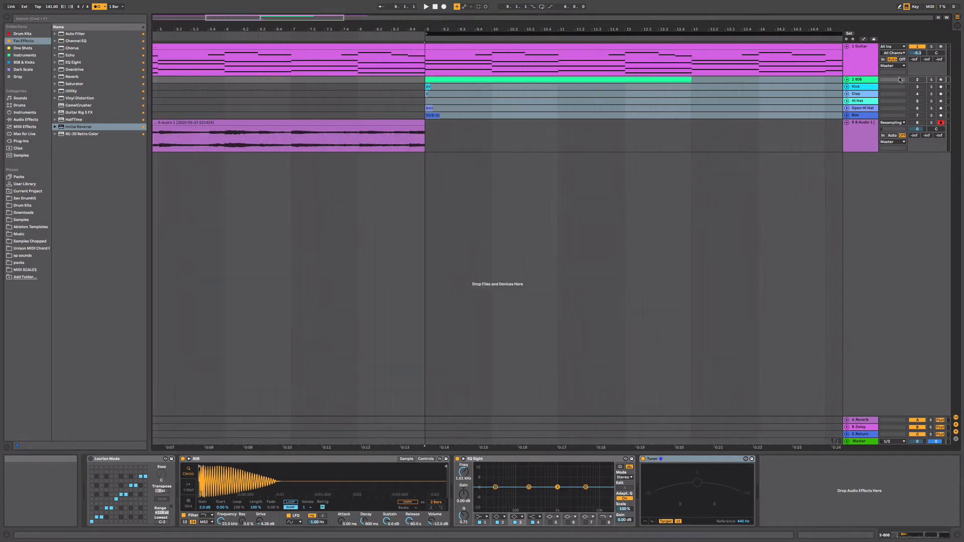
Unfold the 808, Kick and Clap tracks in the arrangement.
{"action": "left_click", "coordinate": [846, 80]}
{"action": "left_click", "coordinate": [846, 113]}
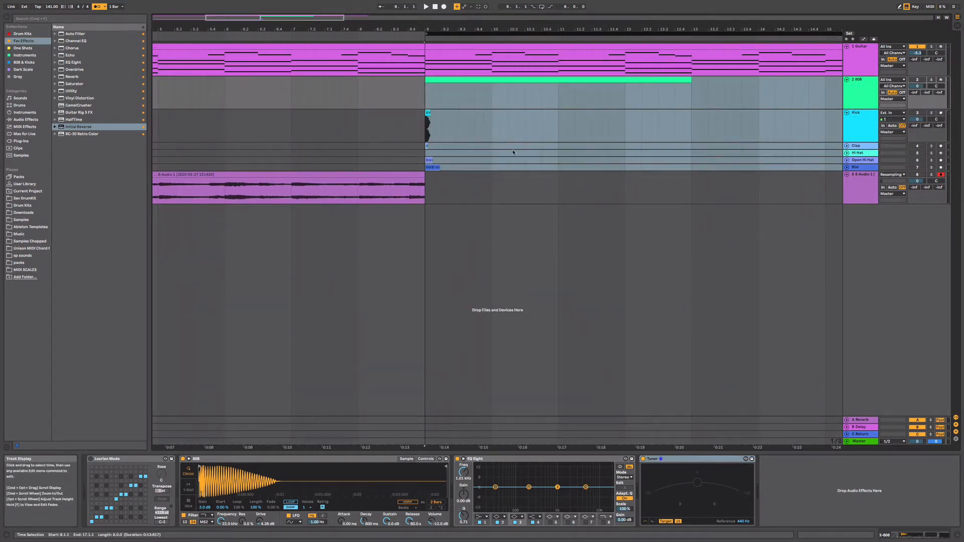
{"action": "left_click", "coordinate": [847, 146]}
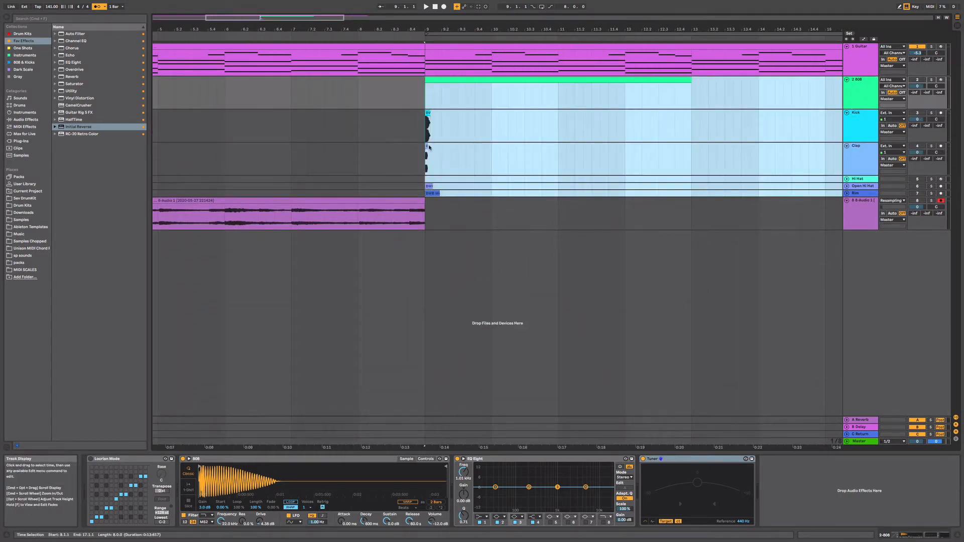
Place the clap on beat 3 of bar 9 and duplicate that one-bar pattern through bar 12.
{"action": "left_click", "coordinate": [466, 155]}
{"action": "mouse_move", "coordinate": [426, 147]}
{"action": "left_mouse_down"}
{"action": "mouse_move", "coordinate": [459, 153]}
{"action": "mouse_move", "coordinate": [426, 155]}
{"action": "left_mouse_up"}
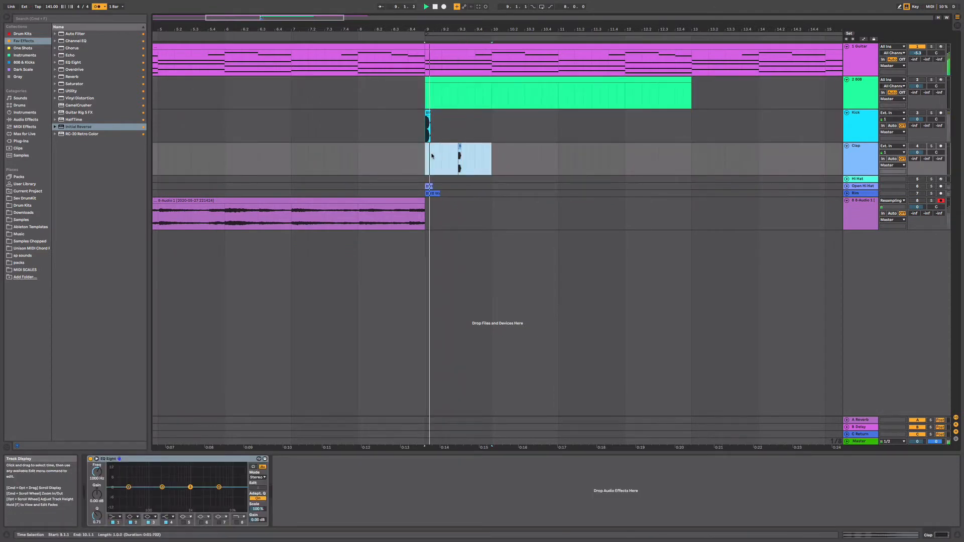
{"action": "key", "text": "super+d"}
{"action": "key", "text": "super+d"}
{"action": "key", "text": "super+d"}
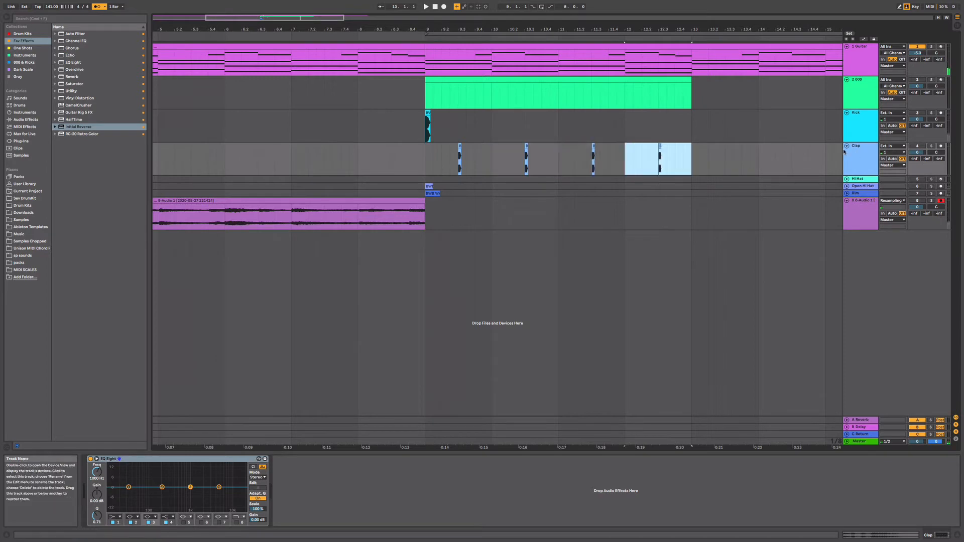
Duplicate the one-bar clap pattern through bar 16.
{"action": "key", "text": "super+d"}
{"action": "key", "text": "super+d"}
{"action": "key", "text": "super+d"}
{"action": "key", "text": "super+d"}
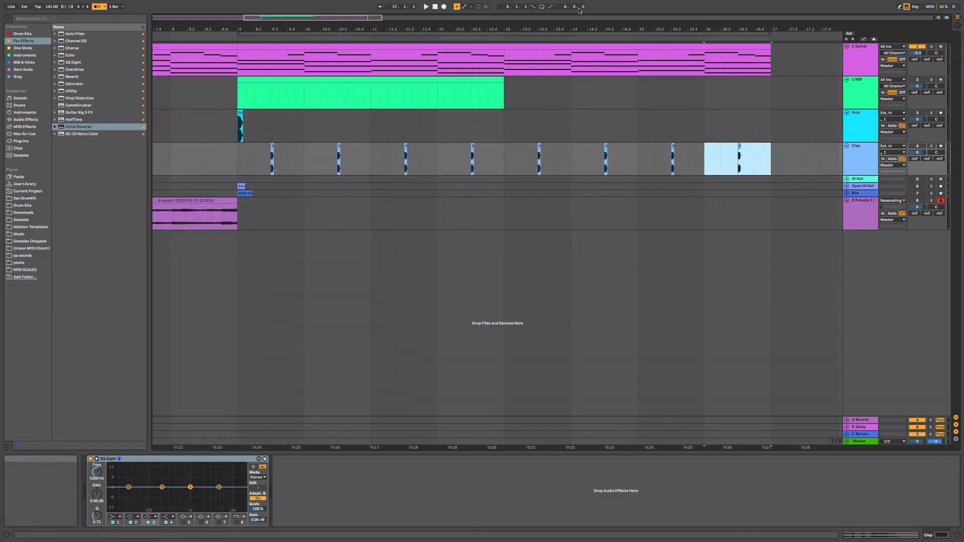
Turn on the arrangement loop and activate the Clap and Kick tracks during playback.
{"action": "left_click", "coordinate": [541, 6]}
{"action": "left_click", "coordinate": [931, 146]}
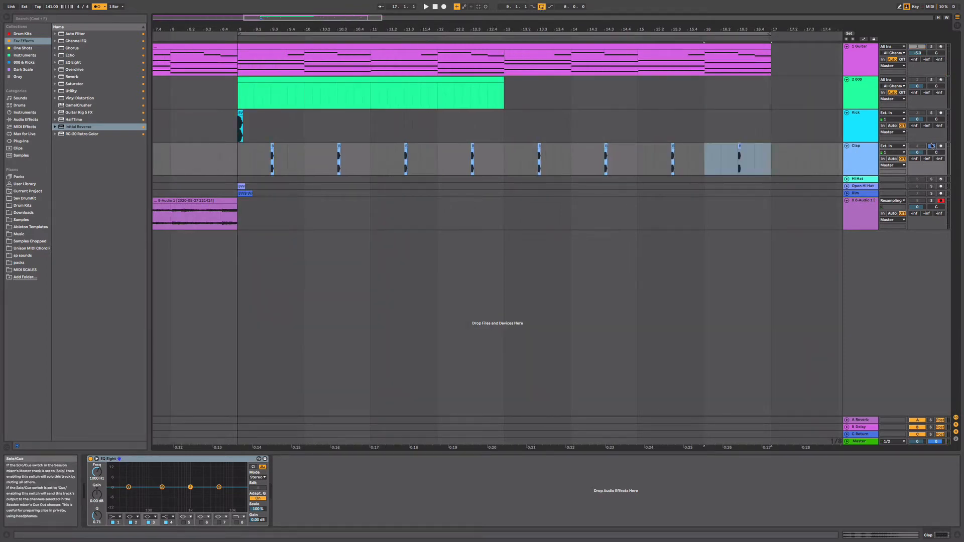
{"action": "key", "text": "space"}
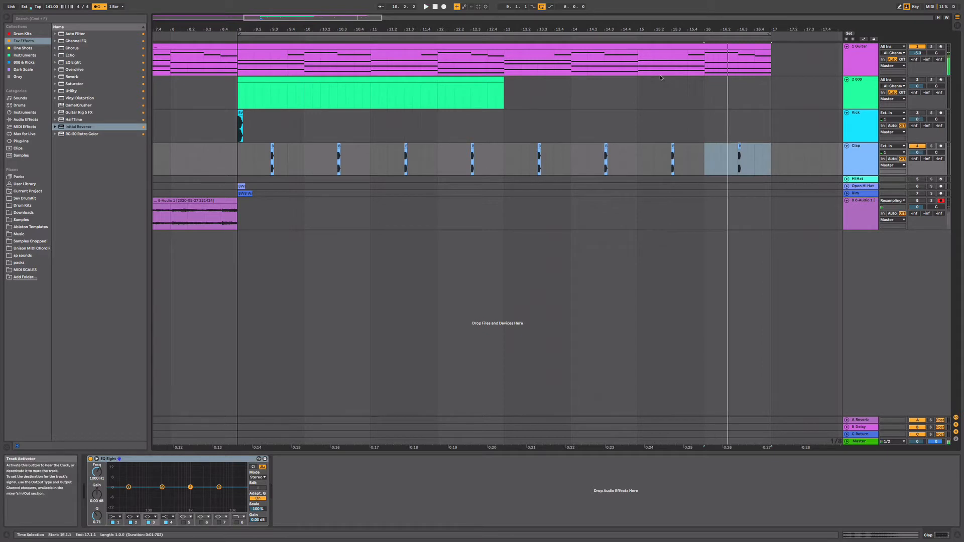
{"action": "left_click", "coordinate": [917, 113]}
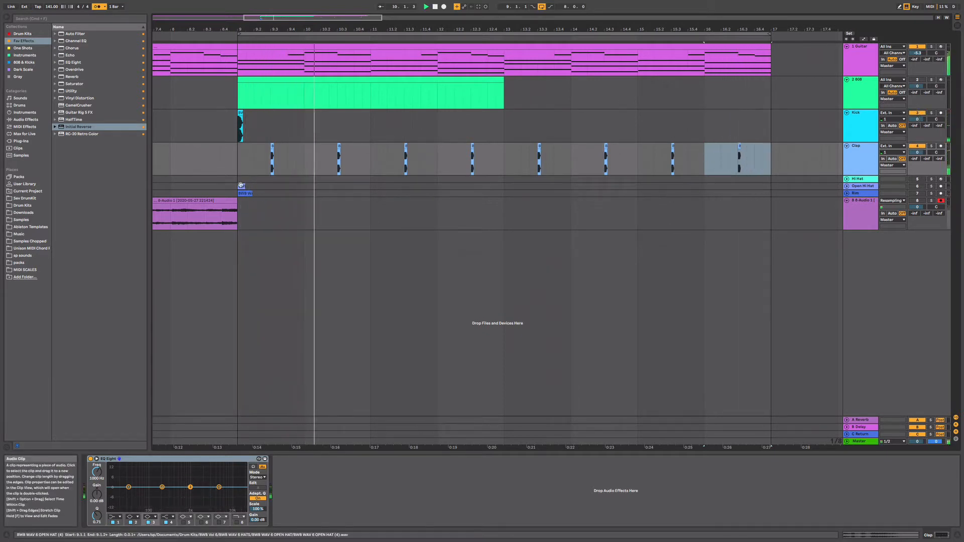
Move the open hi-hat to beat 4 of bar 12, activate its track, and duplicate bars 9 to 12 into the following four bars.
{"action": "left_click_drag", "start_coordinate": [243, 187], "coordinate": [492, 189]}
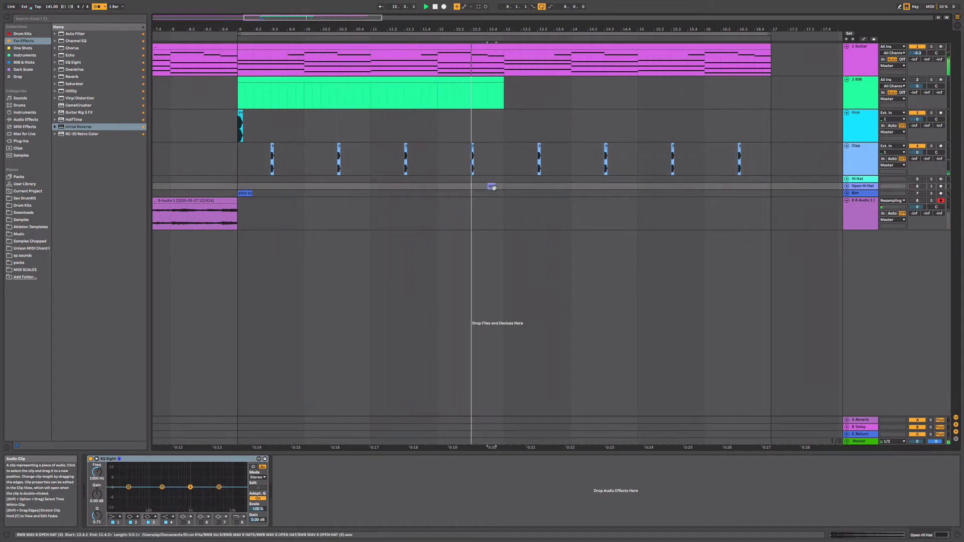
{"action": "left_click", "coordinate": [909, 186]}
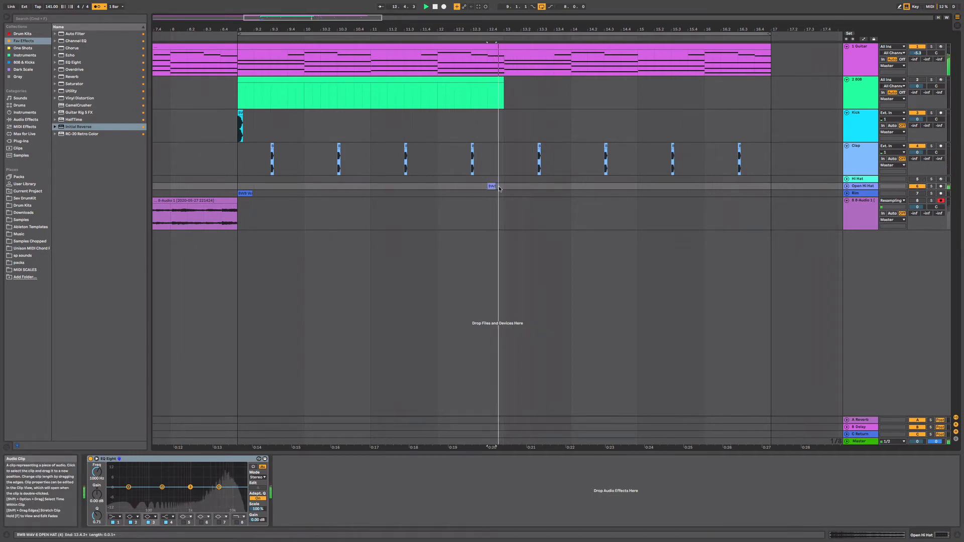
{"action": "left_click_drag", "start_coordinate": [502, 186], "coordinate": [238, 186]}
{"action": "key", "text": "space"}
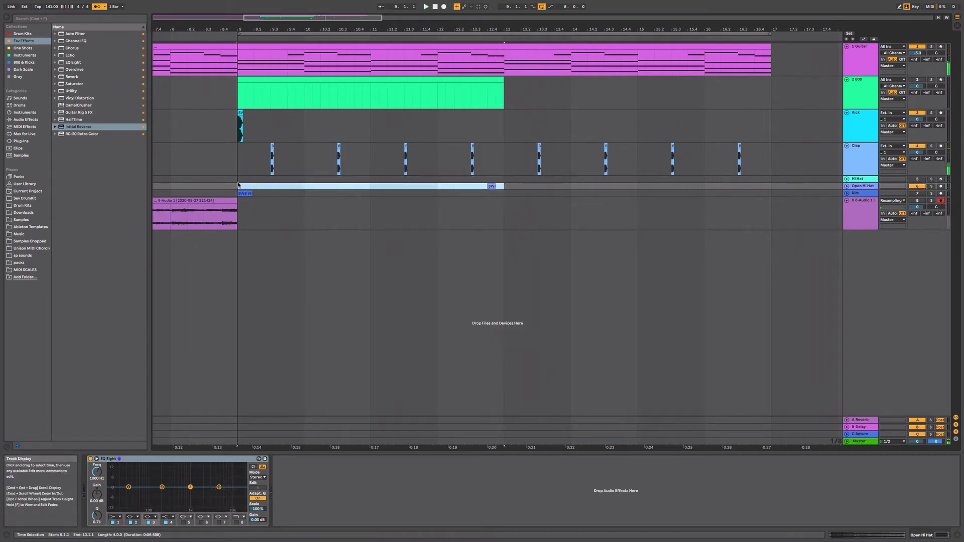
{"action": "key", "text": "super+d"}
Copy the open hi-hat clip to beat 4 of bar 10 and play the loop.
{"action": "left_click", "coordinate": [492, 186]}
{"action": "left_click", "coordinate": [353, 186]}
{"action": "key", "text": "super+v"}
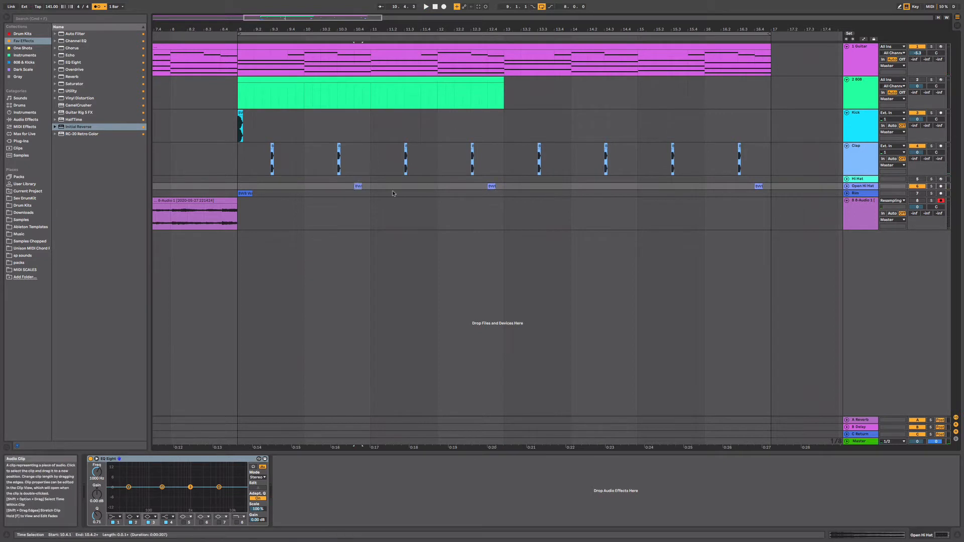
{"action": "key", "text": "space"}
Try the rim clip on beat 2 of bar 11 while listening to the loop.
{"action": "left_click", "coordinate": [249, 194]}
{"action": "key", "text": "space"}
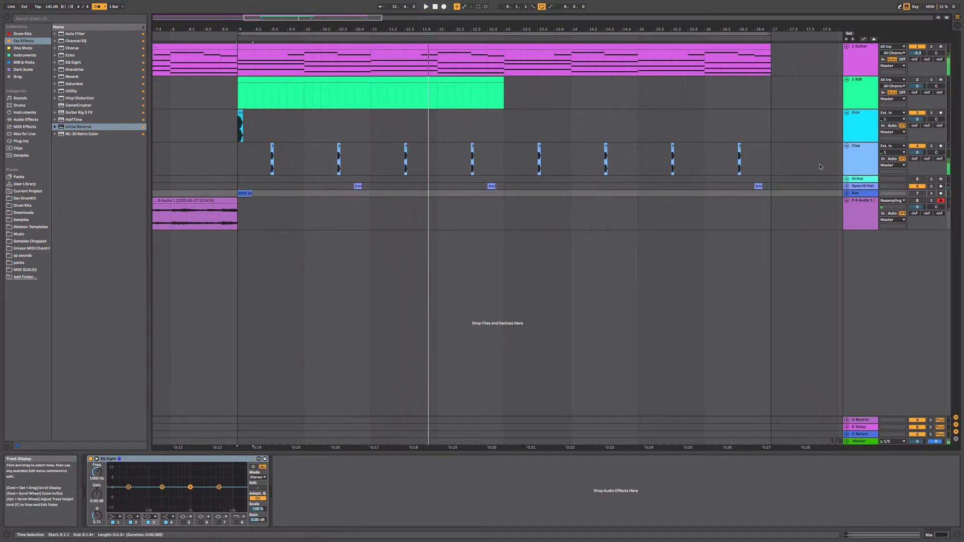
{"action": "key", "text": "space"}
{"action": "key", "text": "space"}
{"action": "key", "text": "space"}
{"action": "left_click_drag", "start_coordinate": [243, 194], "coordinate": [393, 195]}
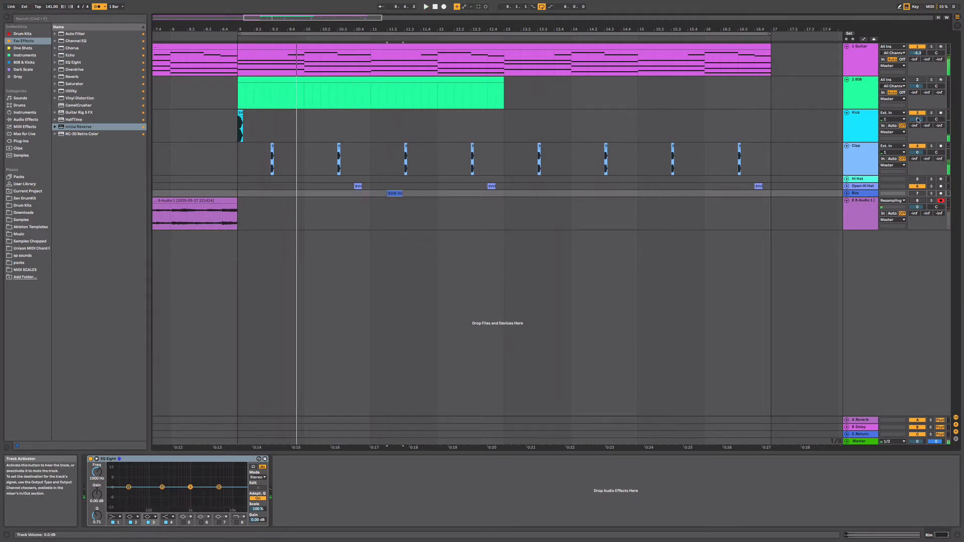
Lower the Kick track's volume, using the session mixer to balance it during playback.
{"action": "left_click_drag", "start_coordinate": [917, 119], "coordinate": [917, 123]}
{"action": "key", "text": "space"}
{"action": "key", "text": "space"}
{"action": "key", "text": "space"}
{"action": "key", "text": "space"}
{"action": "key", "text": "space"}
{"action": "key", "text": "space"}
{"action": "left_click", "coordinate": [232, 120]}
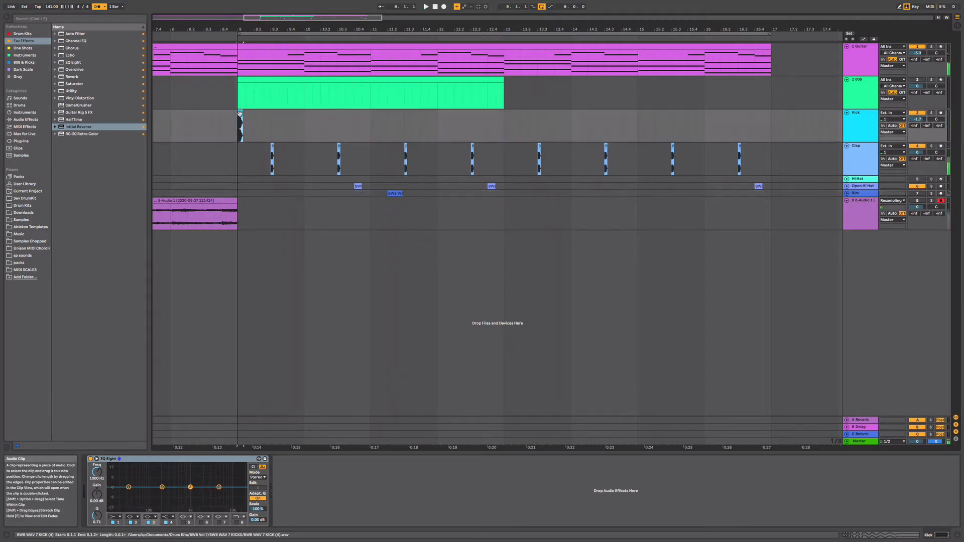
{"action": "key", "text": "Tab"}
{"action": "key", "text": "space"}
{"action": "key", "text": "space"}
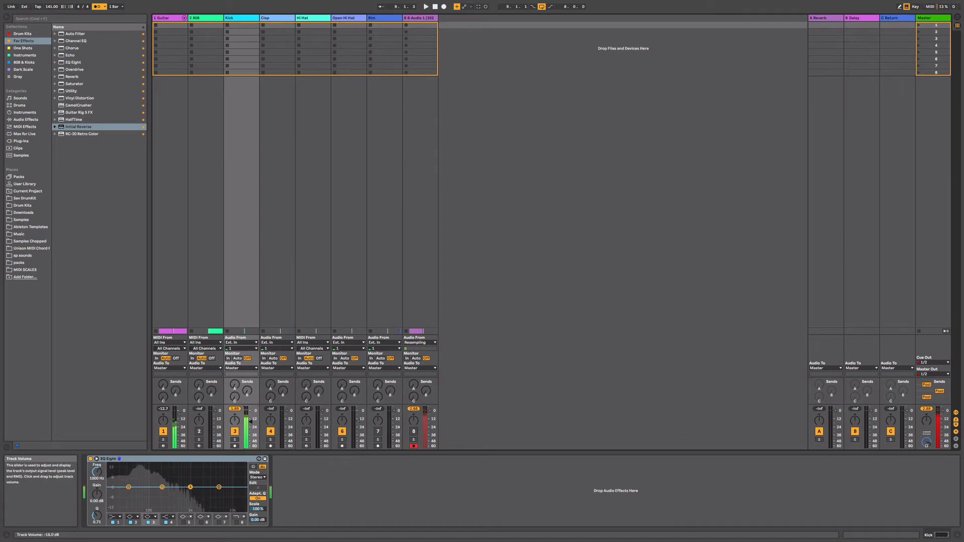
{"action": "key", "text": "Tab"}
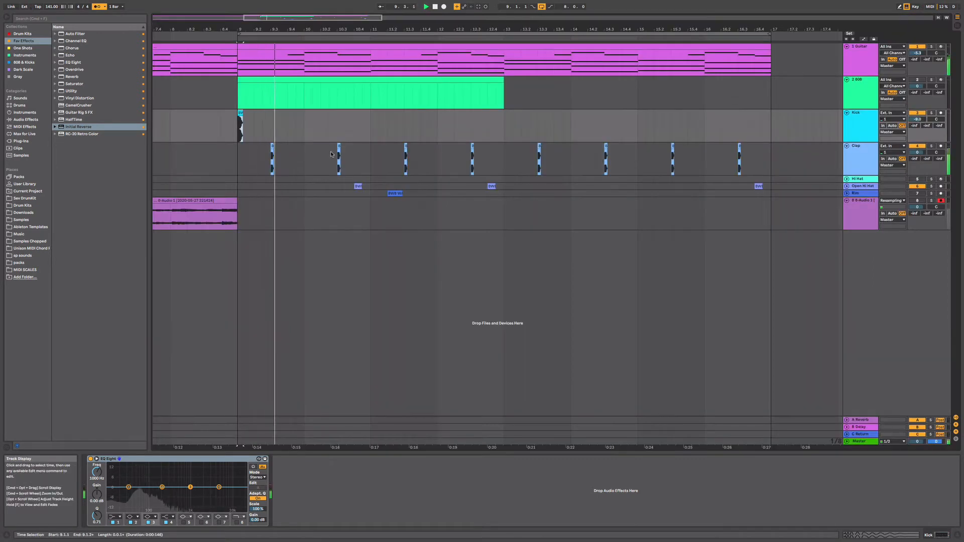
Move the rim clip to beat 4 of bar 9, activate the Rim track and unfold it.
{"action": "left_click_drag", "start_coordinate": [396, 193], "coordinate": [299, 195]}
{"action": "key", "text": "space"}
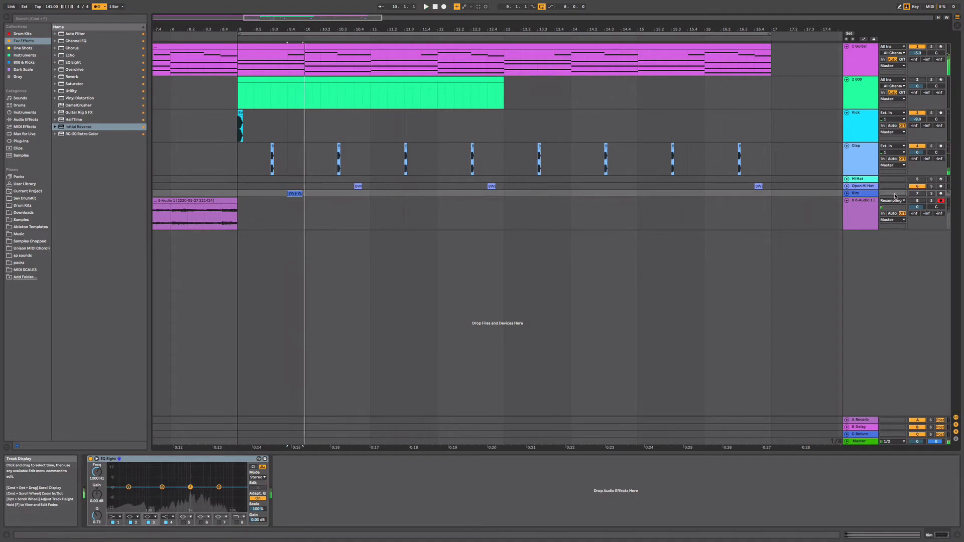
{"action": "key", "text": "Right"}
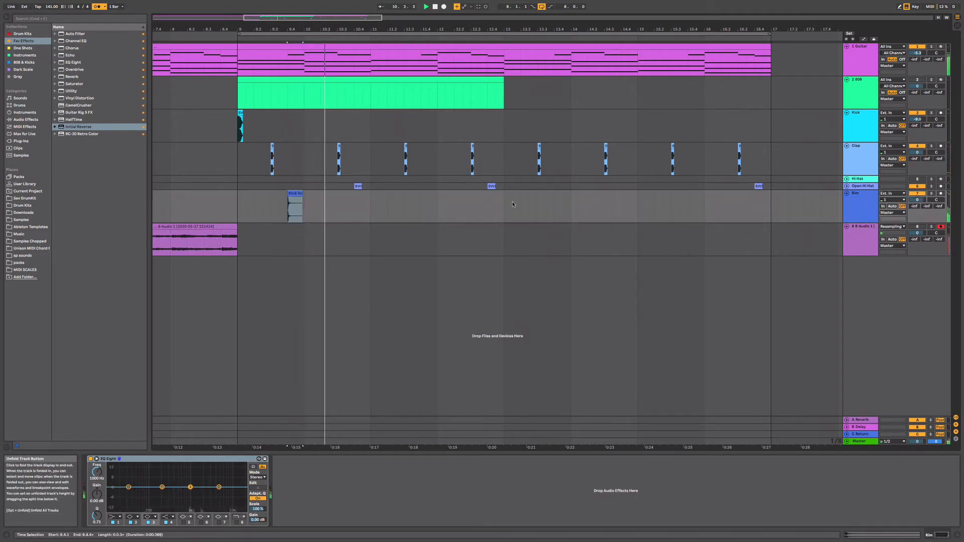
Try the rim clip half a beat earlier, at 9.3.3, and play from bar 9.
{"action": "left_click", "coordinate": [242, 200]}
{"action": "left_click_drag", "start_coordinate": [243, 201], "coordinate": [288, 201]}
{"action": "left_click", "coordinate": [292, 194]}
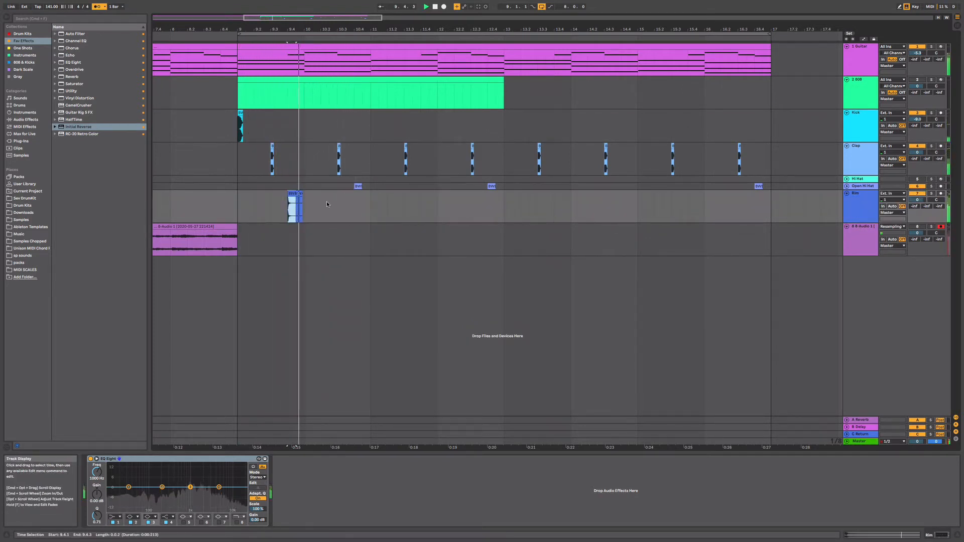
{"action": "left_click", "coordinate": [297, 199]}
{"action": "left_click_drag", "start_coordinate": [295, 197], "coordinate": [286, 198]}
{"action": "left_click", "coordinate": [235, 198]}
{"action": "key", "text": "space"}
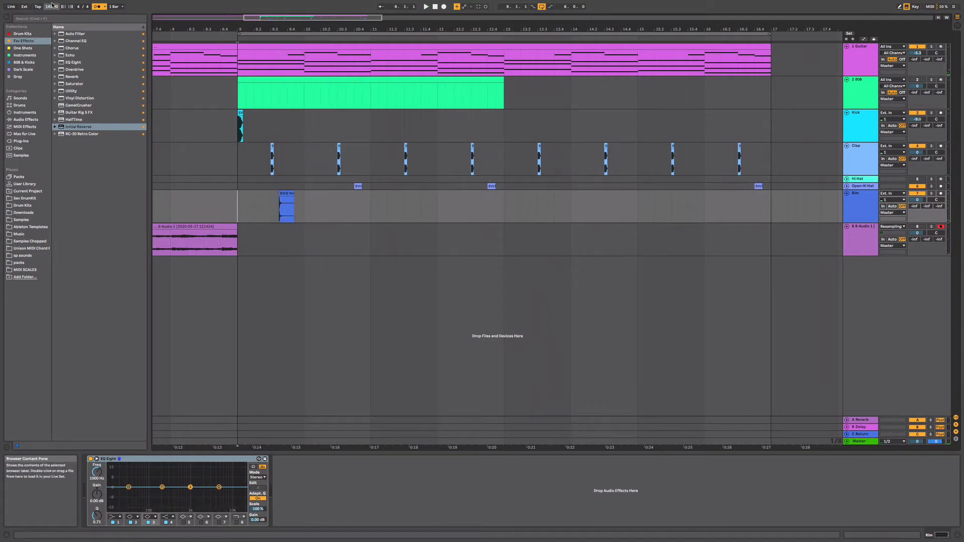
Set the project tempo to 145 BPM and play the loop from bar 9.
{"action": "left_click", "coordinate": [52, 7]}
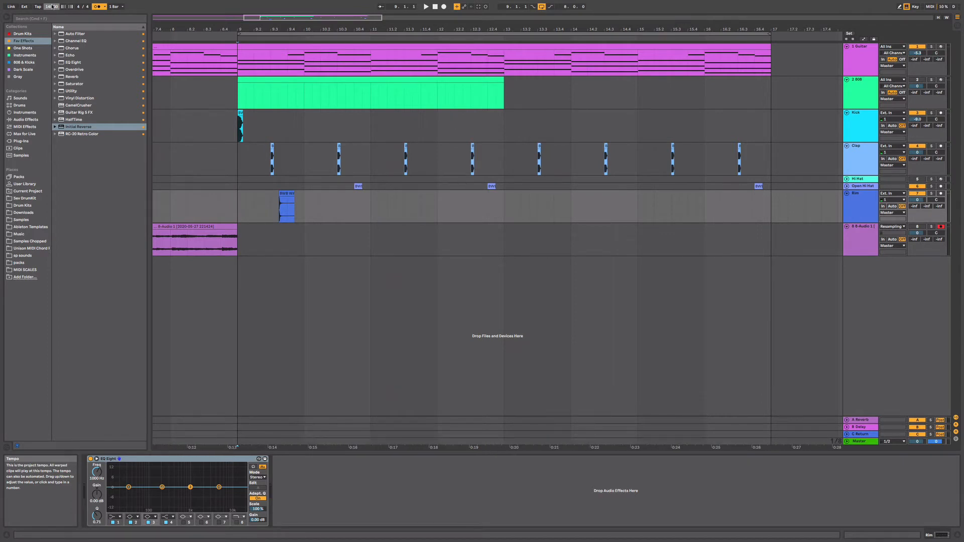
{"action": "key", "text": "space"}
{"action": "left_click_drag", "start_coordinate": [239, 30], "coordinate": [237, 83]}
{"action": "key", "text": "space"}
{"action": "key", "text": "space"}
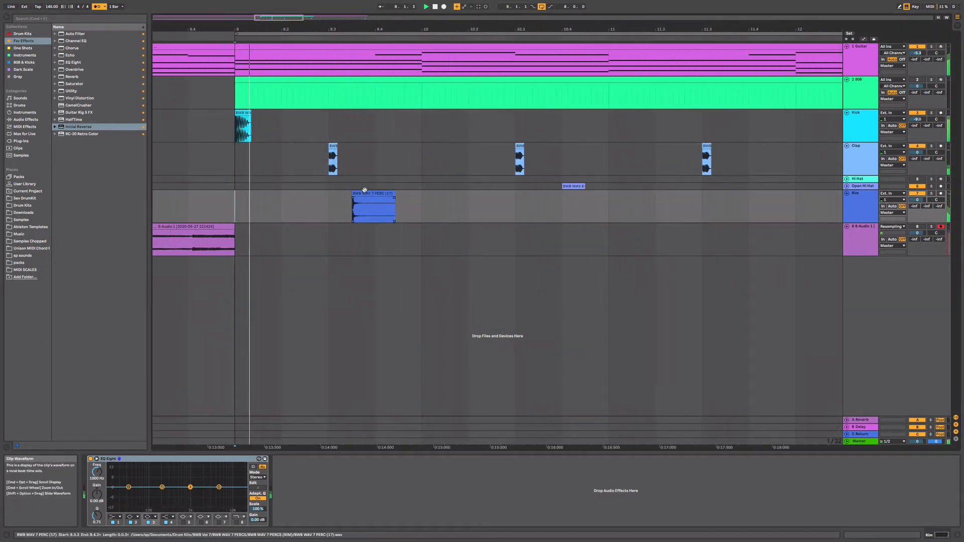
Shorten the rim clip, place it at the end of bar 9, and duplicate that bar into bar 10.
{"action": "left_click_drag", "start_coordinate": [365, 189], "coordinate": [232, 199]}
{"action": "key", "text": "space"}
{"action": "key", "text": "space"}
{"action": "key", "text": "space"}
{"action": "key", "text": "space"}
{"action": "left_click", "coordinate": [423, 200]}
{"action": "key", "text": "super+d"}
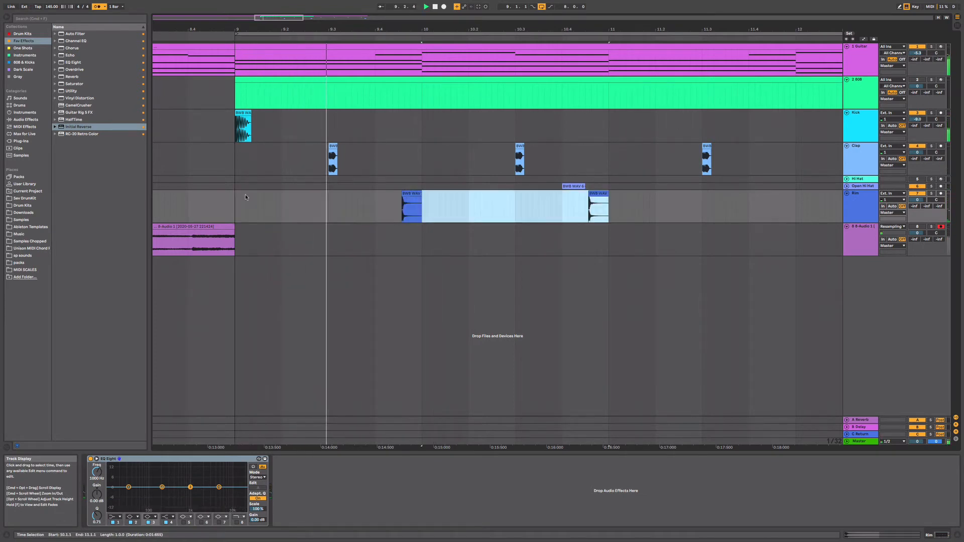
Move the duplicated rim hit to 10.1.3 and place another copy near the end of bar 10.
{"action": "left_click", "coordinate": [597, 241]}
{"action": "left_click_drag", "start_coordinate": [599, 194], "coordinate": [459, 201]}
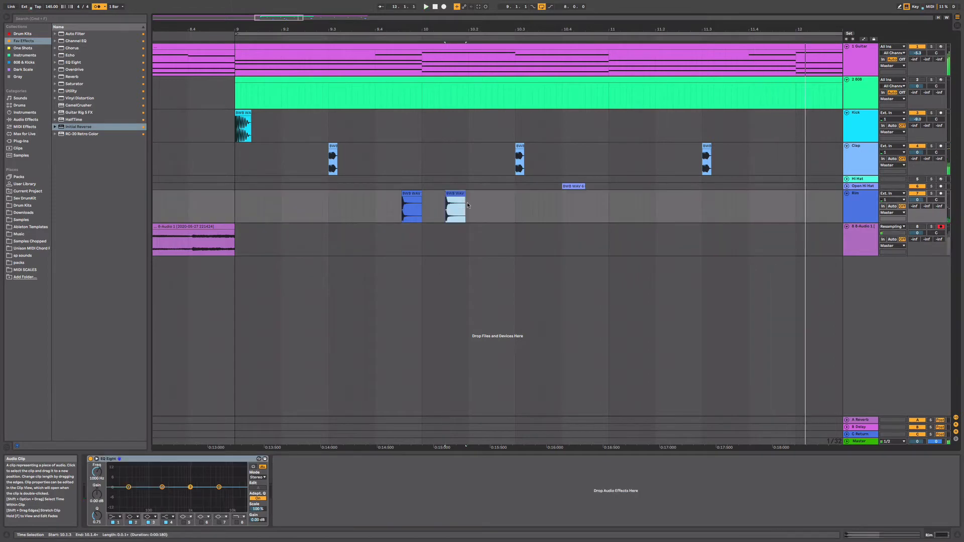
{"action": "left_click", "coordinate": [448, 199]}
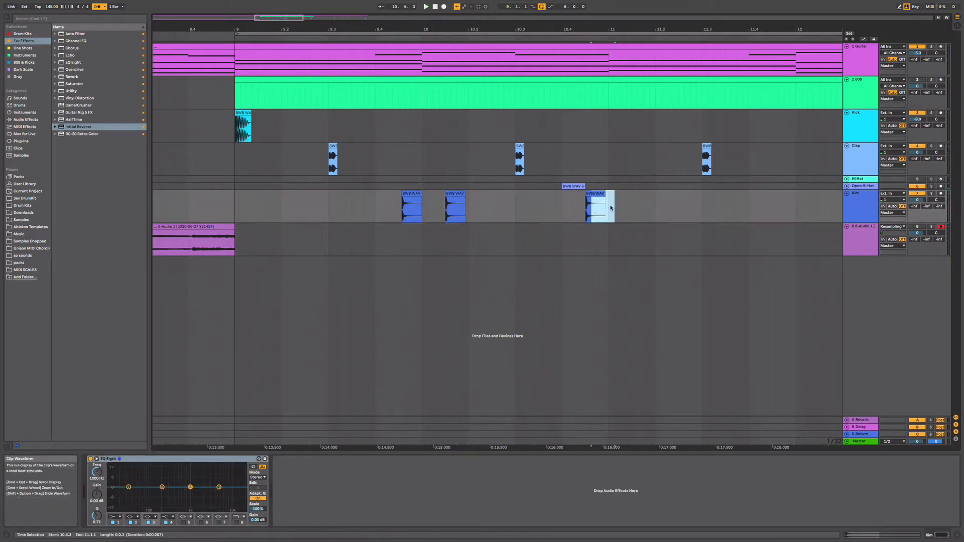
Repeat the two-bar rim pattern of bars 9 and 10 through bar 16.
{"action": "left_click_drag", "start_coordinate": [609, 208], "coordinate": [230, 206]}
{"action": "key", "text": "space"}
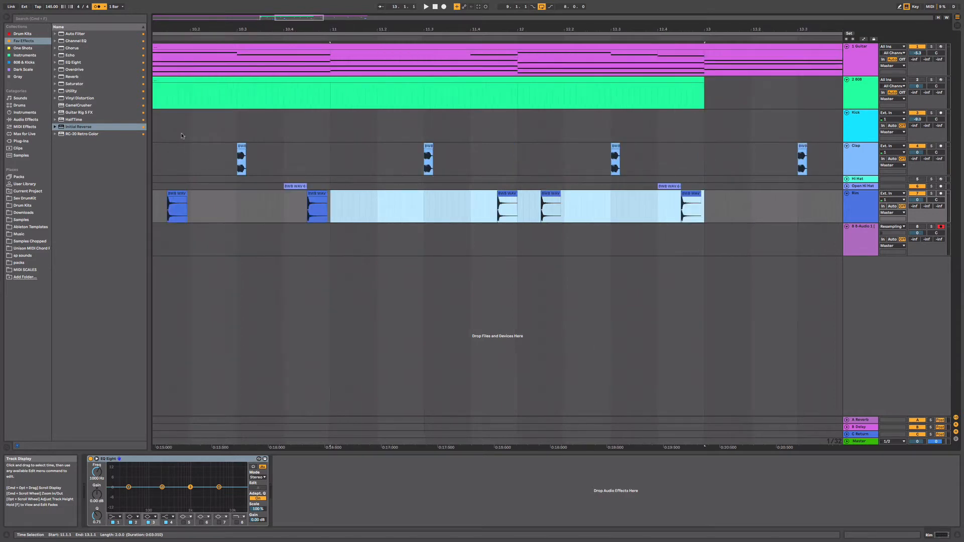
{"action": "left_click_drag", "start_coordinate": [579, 22], "coordinate": [579, 5]}
Insert an empty MIDI clip on the Hi Hat track spanning bars 9 to 12.
{"action": "left_click_drag", "start_coordinate": [495, 207], "coordinate": [496, 181]}
{"action": "key", "text": "ctrl+d"}
{"action": "right_click", "coordinate": [488, 179]}
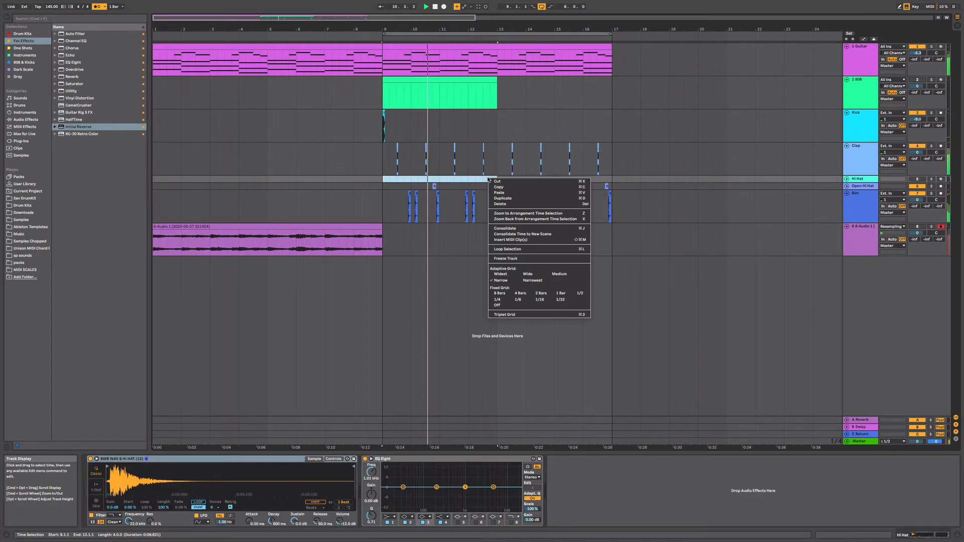
{"action": "left_click", "coordinate": [529, 240]}
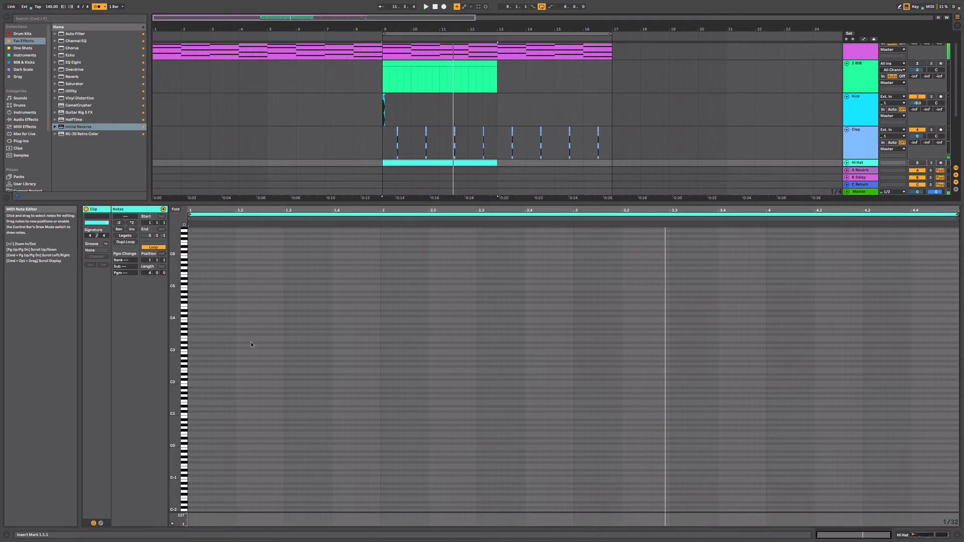
Add two C3 notes half a beat apart in the first beat of the hi-hat clip.
{"action": "left_click", "coordinate": [191, 351]}
{"action": "double_click", "coordinate": [191, 351]}
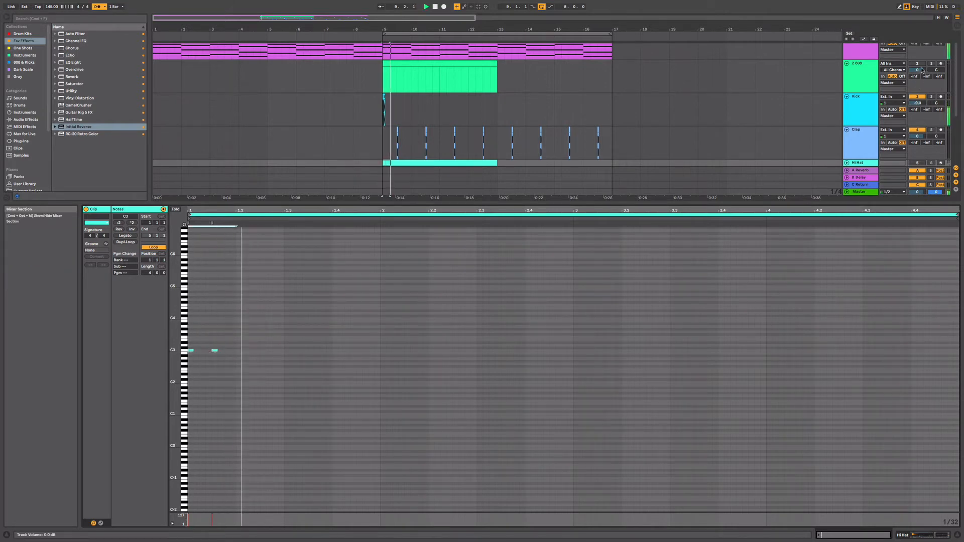
{"action": "scroll", "coordinate": [921, 100], "scroll_direction": "down", "scroll_amount": 2}
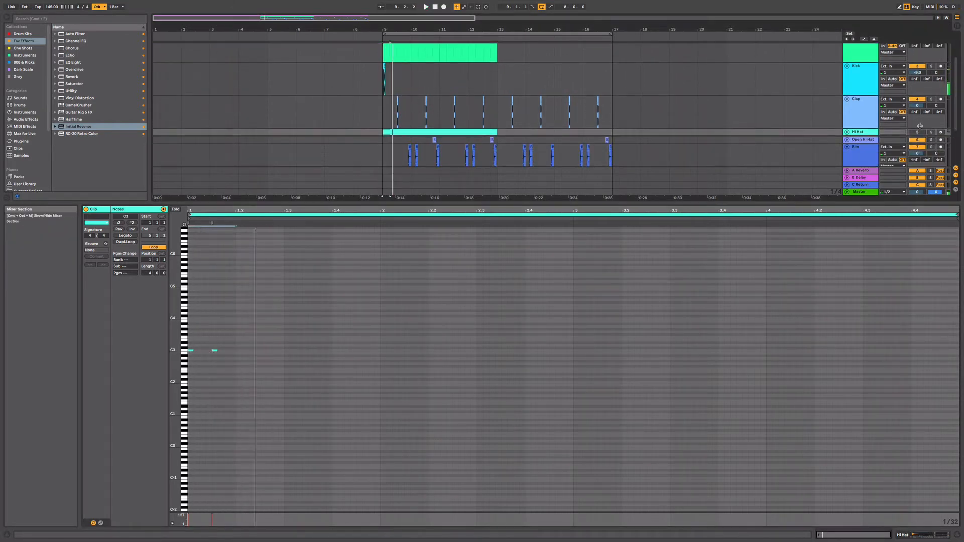
Duplicate the first beat's two C3 notes across all four bars of the hi-hat clip.
{"action": "left_click_drag", "start_coordinate": [236, 357], "coordinate": [192, 326]}
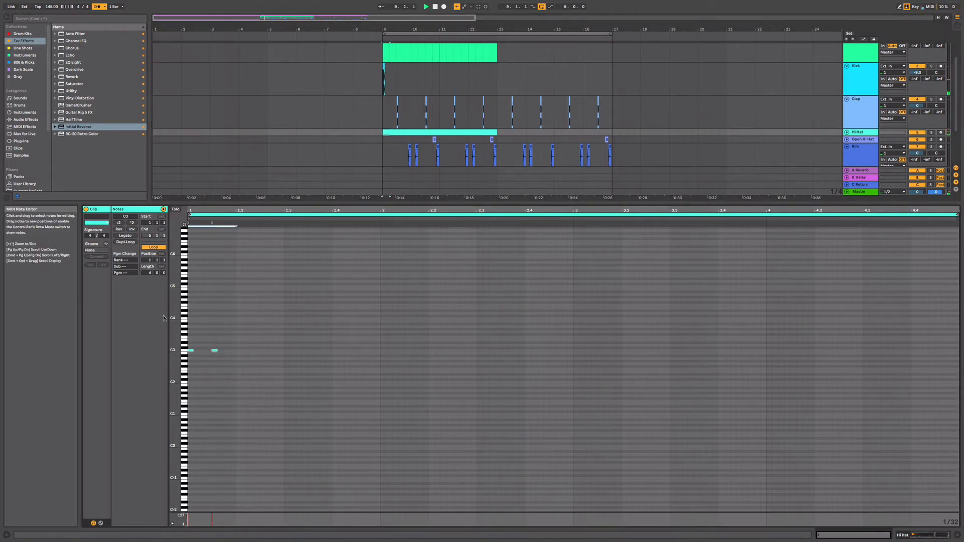
{"action": "key", "text": "super+d"}
{"action": "key", "text": "super+d"}
{"action": "key", "text": "super+d"}
{"action": "key", "text": "super+d"}
{"action": "key", "text": "super+d"}
{"action": "key", "text": "super+d"}
{"action": "key", "text": "super+d"}
{"action": "key", "text": "super+d"}
{"action": "key", "text": "super+d"}
{"action": "key", "text": "super+d"}
{"action": "key", "text": "super+d"}
{"action": "key", "text": "super+d"}
{"action": "key", "text": "super+d"}
{"action": "key", "text": "super+d"}
{"action": "key", "text": "super+d"}
{"action": "key", "text": "super+d"}
{"action": "key", "text": "super+d"}
{"action": "key", "text": "super+d"}
{"action": "key", "text": "super+d"}
{"action": "key", "text": "super+d"}
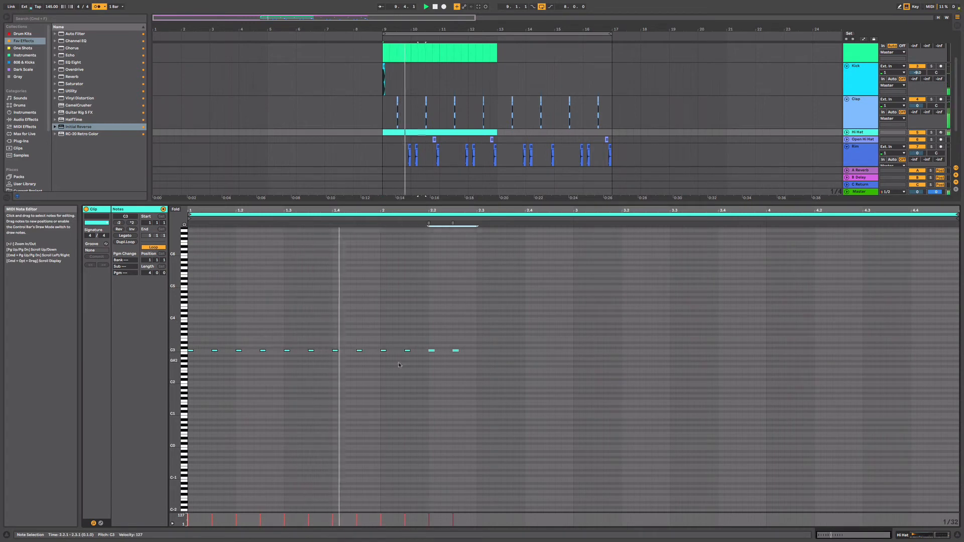
{"action": "key", "text": "super+d"}
{"action": "key", "text": "super+d"}
{"action": "key", "text": "super+d"}
{"action": "key", "text": "super+d"}
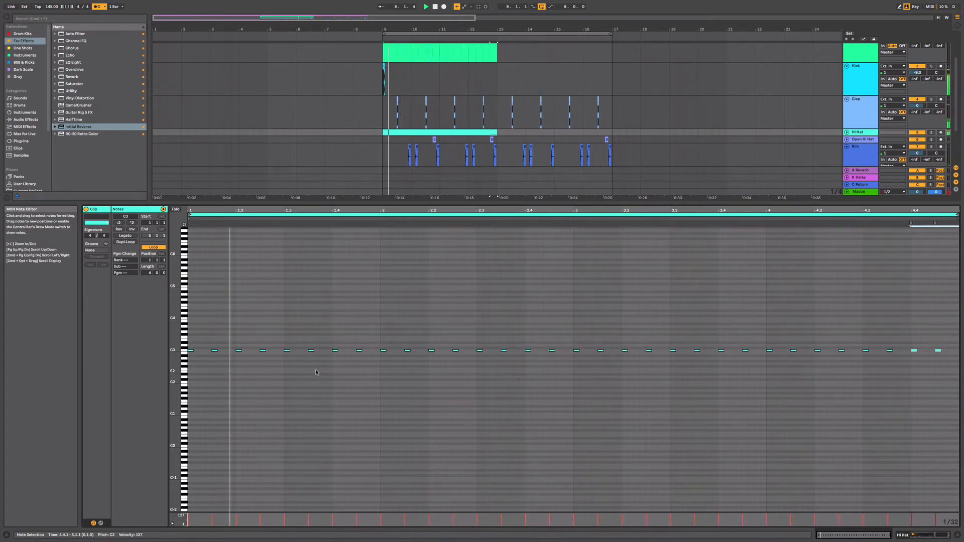
Draw 1/32-note hi-hat rolls on C3, F2 and D2 at the ends of bars 1, 2 and 4, and duplicate the clip to bar 17.
{"action": "key", "text": "b"}
{"action": "left_click_drag", "start_coordinate": [338, 350], "coordinate": [354, 350]}
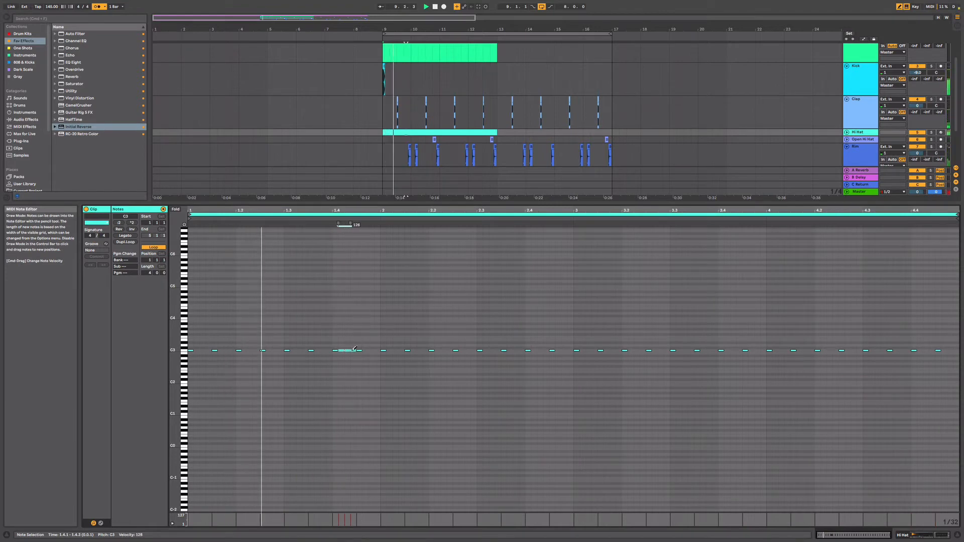
{"action": "left_click_drag", "start_coordinate": [538, 368], "coordinate": [555, 368]}
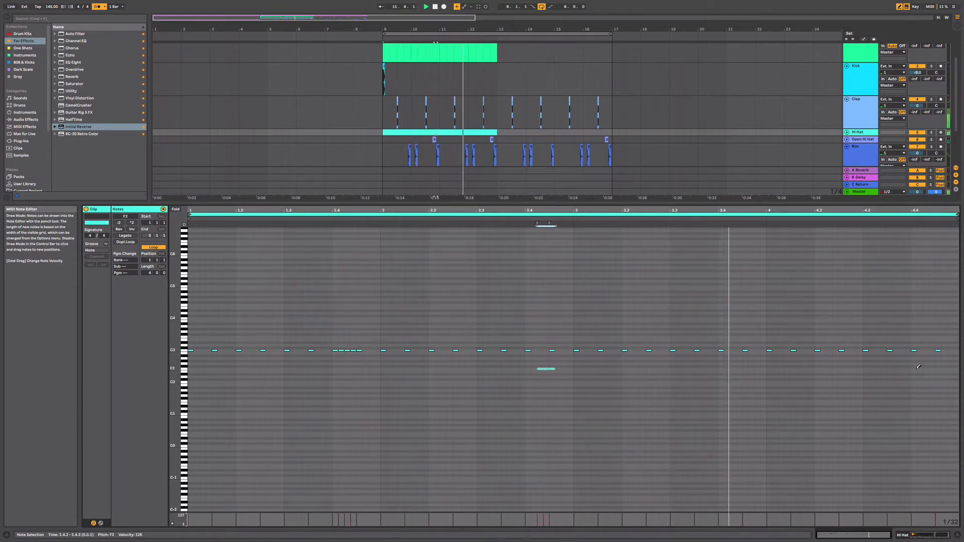
{"action": "left_click_drag", "start_coordinate": [913, 369], "coordinate": [958, 377]}
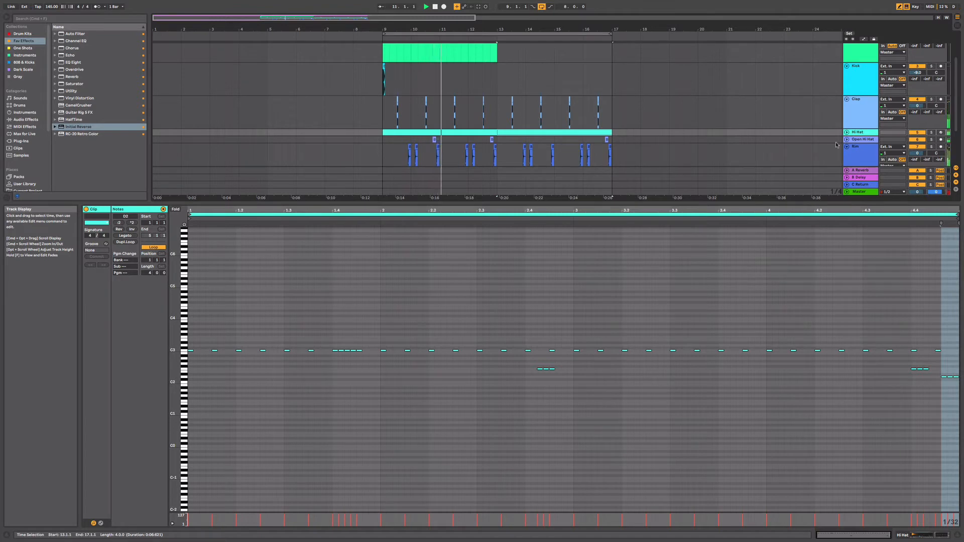
Lower the Rim track's volume and fold the track.
{"action": "left_click_drag", "start_coordinate": [917, 153], "coordinate": [917, 156]}
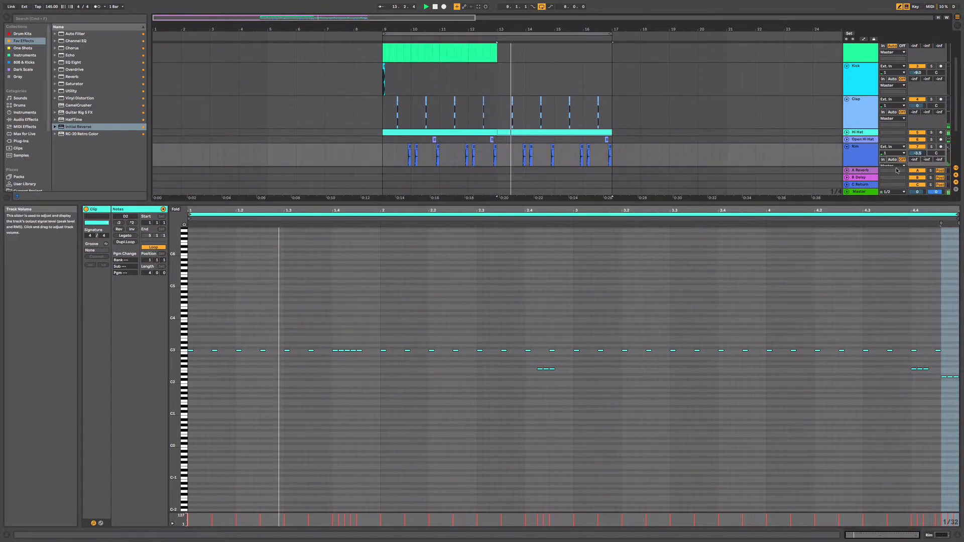
{"action": "key", "text": "super+z"}
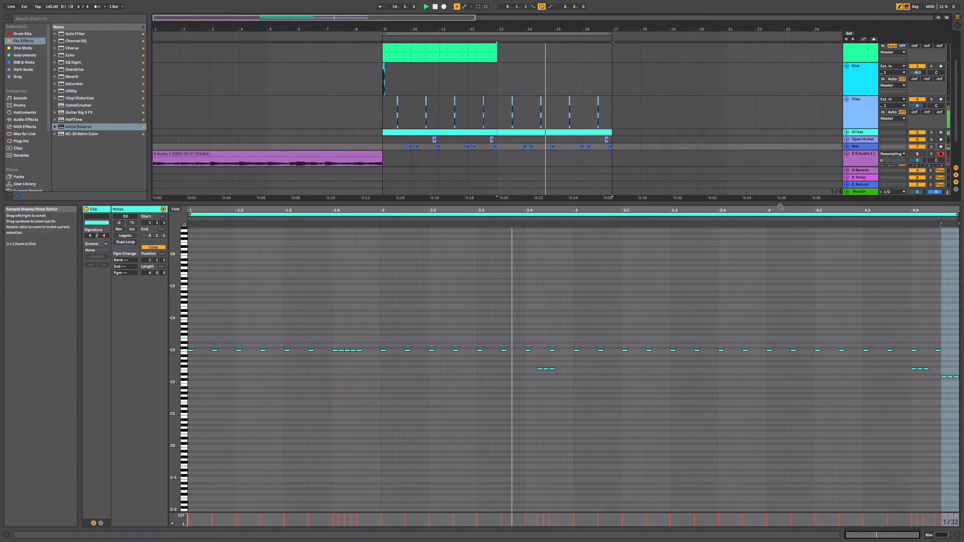
{"action": "key", "text": "super+z"}
{"action": "key", "text": "super+z"}
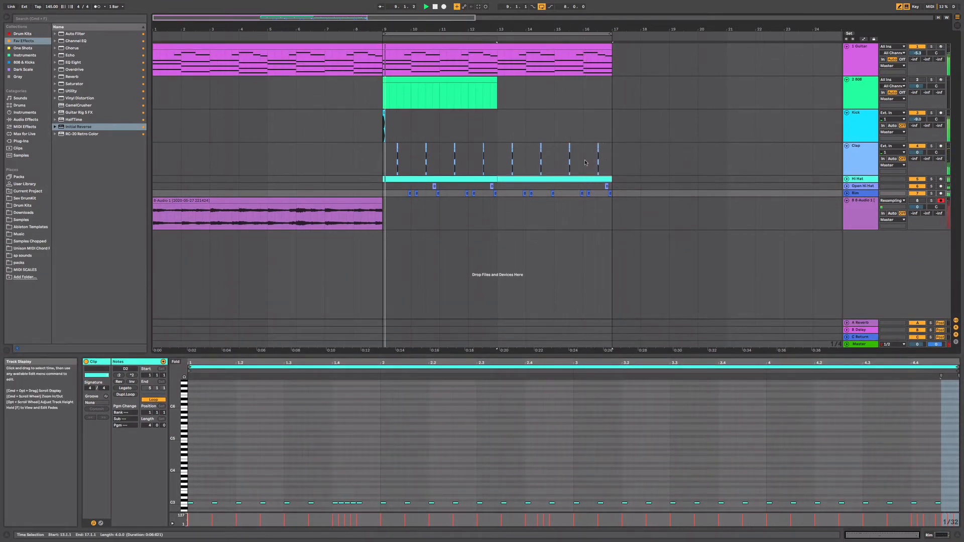
{"action": "left_click", "coordinate": [394, 96]}
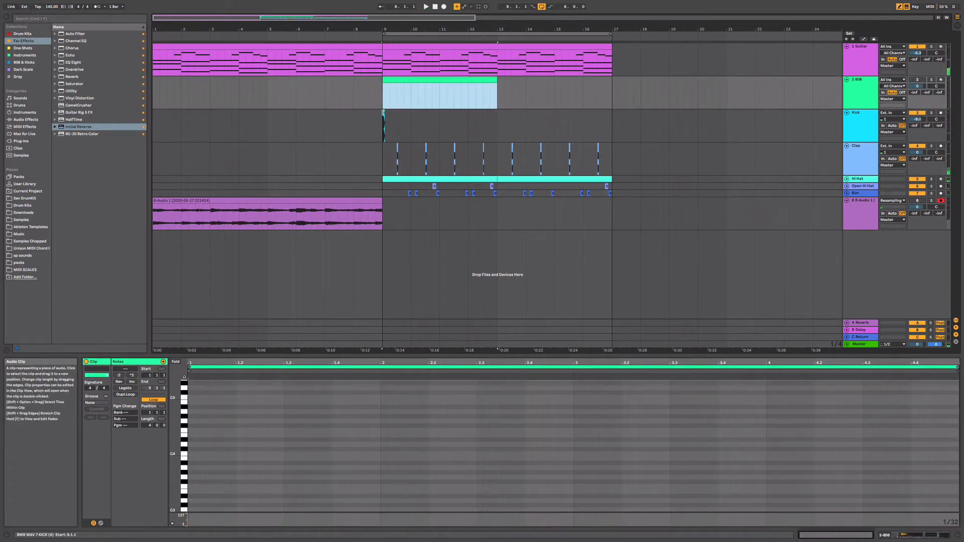
{"action": "left_click", "coordinate": [384, 126]}
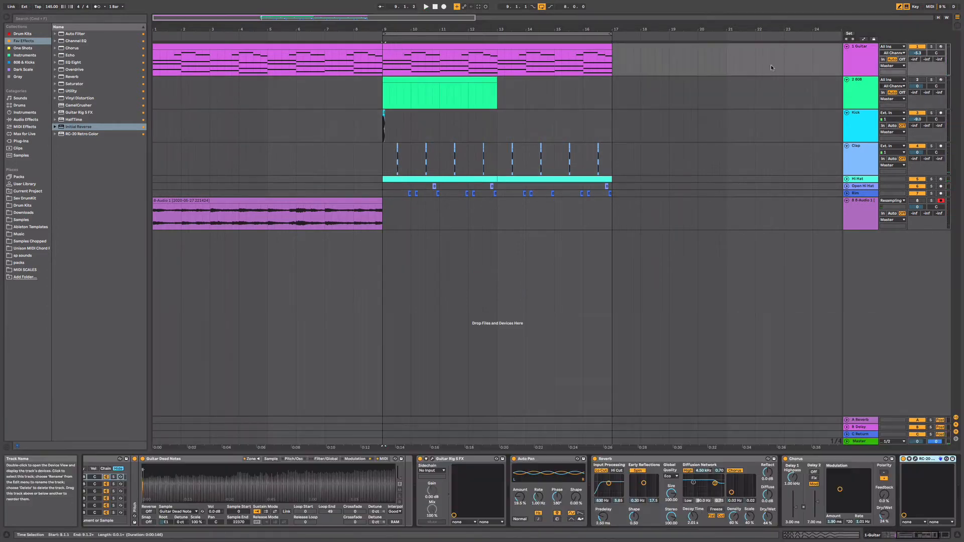
Replace the 808 track's Locrian Mode device with the Scale device copied from the Guitar track.
{"action": "left_click", "coordinate": [627, 57]}
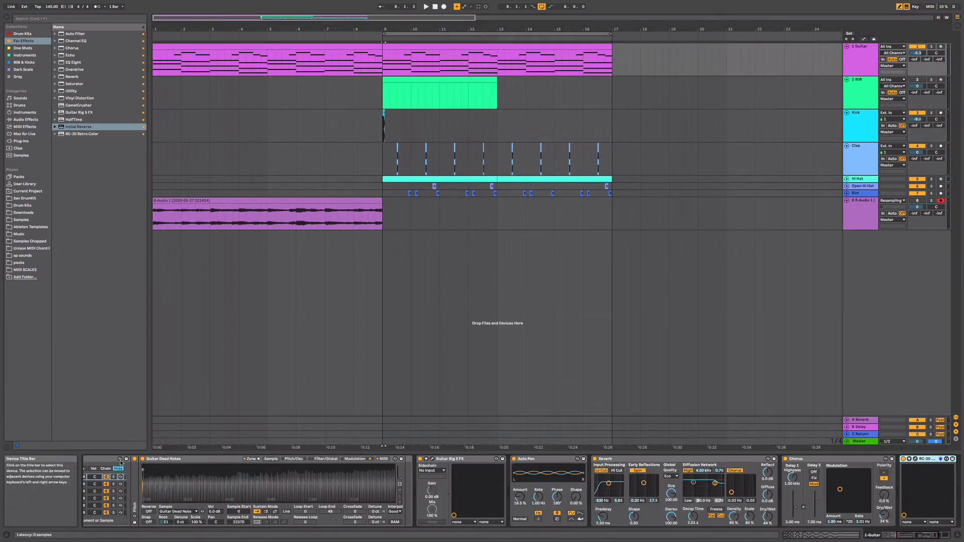
{"action": "scroll", "coordinate": [171, 497], "scroll_direction": "up", "scroll_amount": 15}
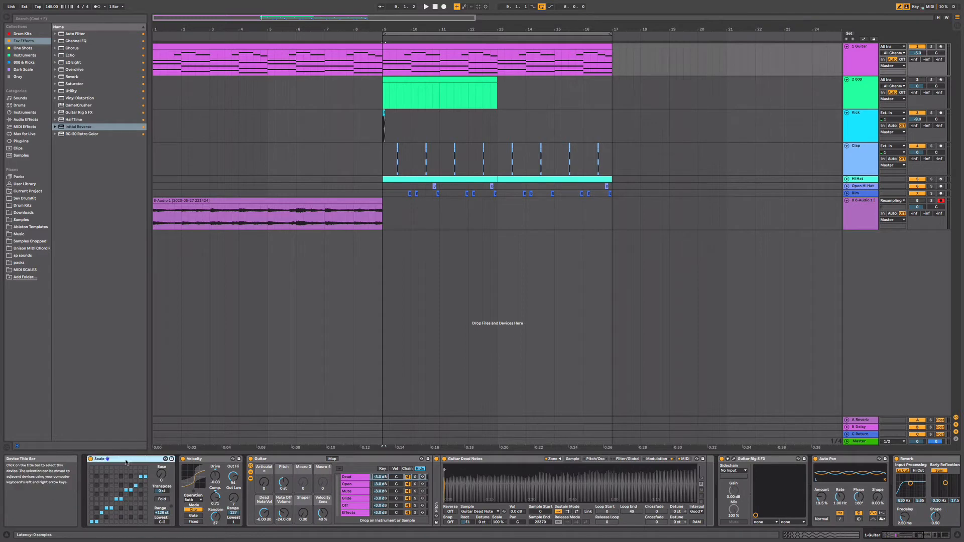
{"action": "left_click", "coordinate": [866, 100]}
{"action": "left_click", "coordinate": [112, 463]}
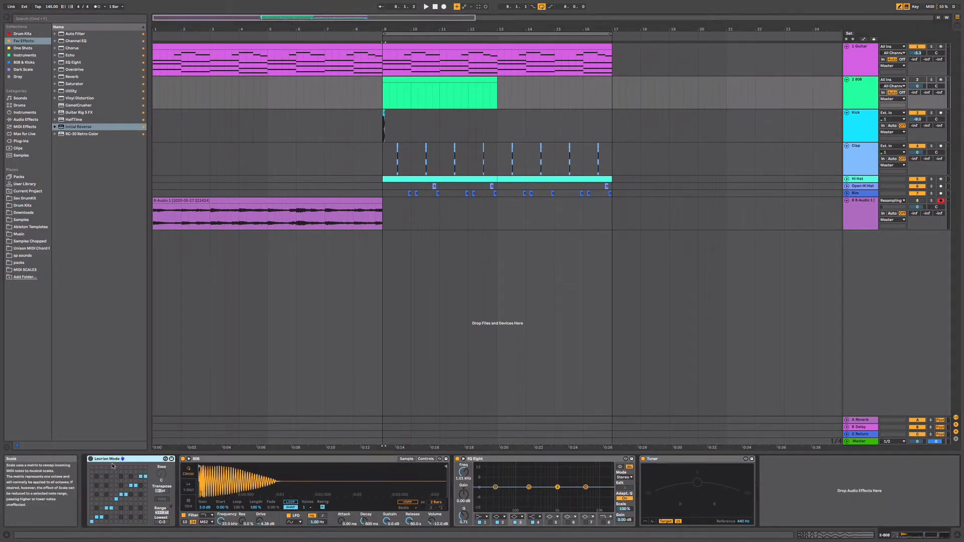
{"action": "key", "text": "Delete"}
{"action": "key", "text": "super+z"}
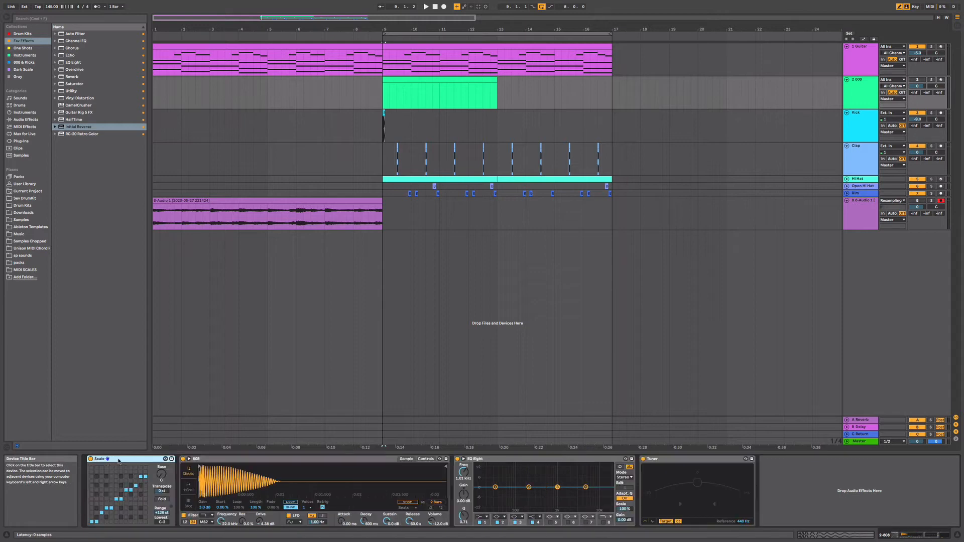
Delete the kick clip at bar 9 and solo the 808 and Guitar tracks for playback.
{"action": "left_click_drag", "start_coordinate": [376, 123], "coordinate": [391, 123]}
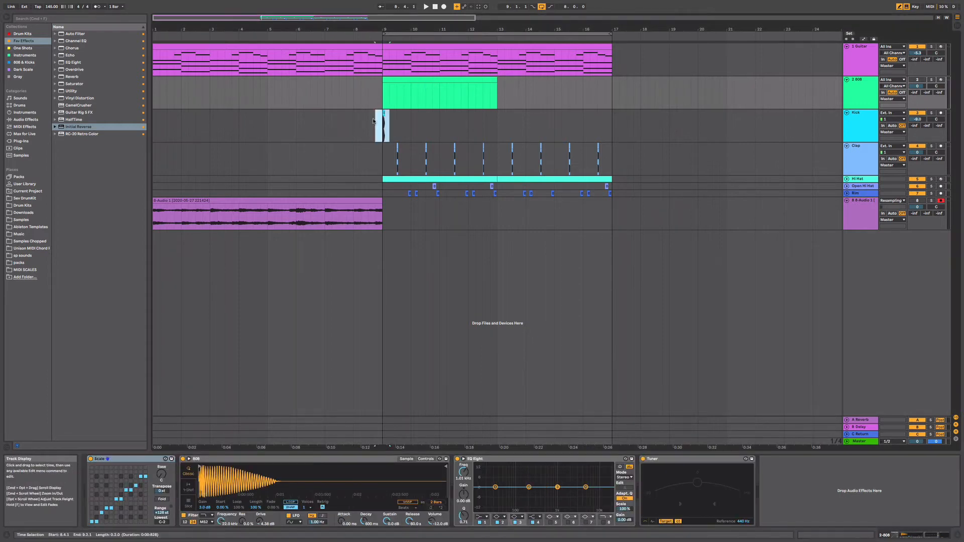
{"action": "left_click", "coordinate": [398, 80]}
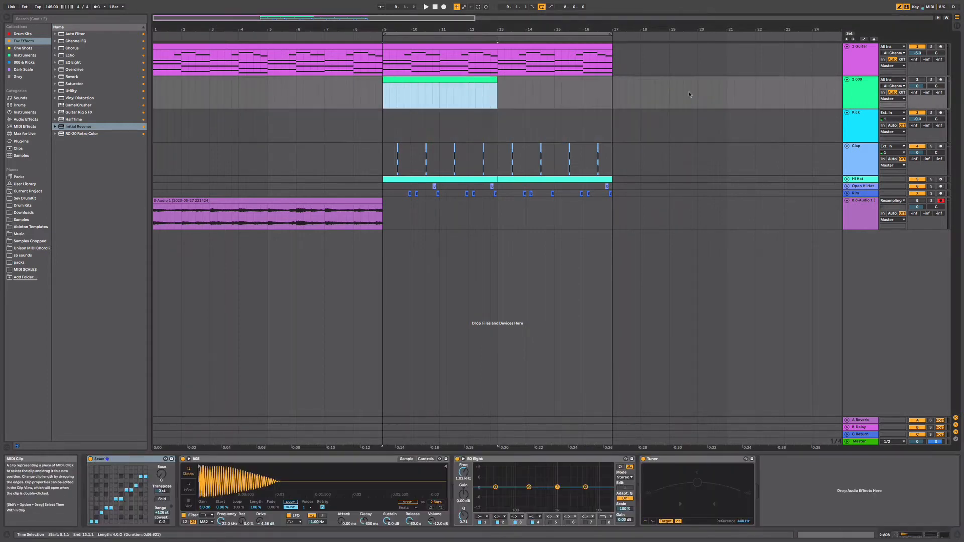
{"action": "key", "text": "space"}
{"action": "left_click", "coordinate": [931, 80]}
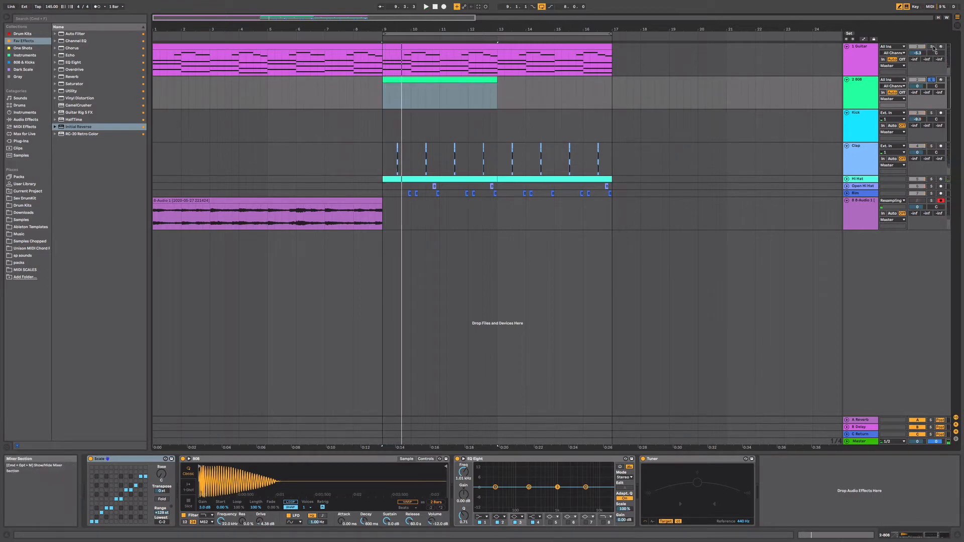
{"action": "key", "text": "space"}
Open the 808 clip and draw C5 notes at 1.1.1 and 1.1.3 and E5 notes at 1.4.1 and 1.4.3.
{"action": "double_click", "coordinate": [398, 106]}
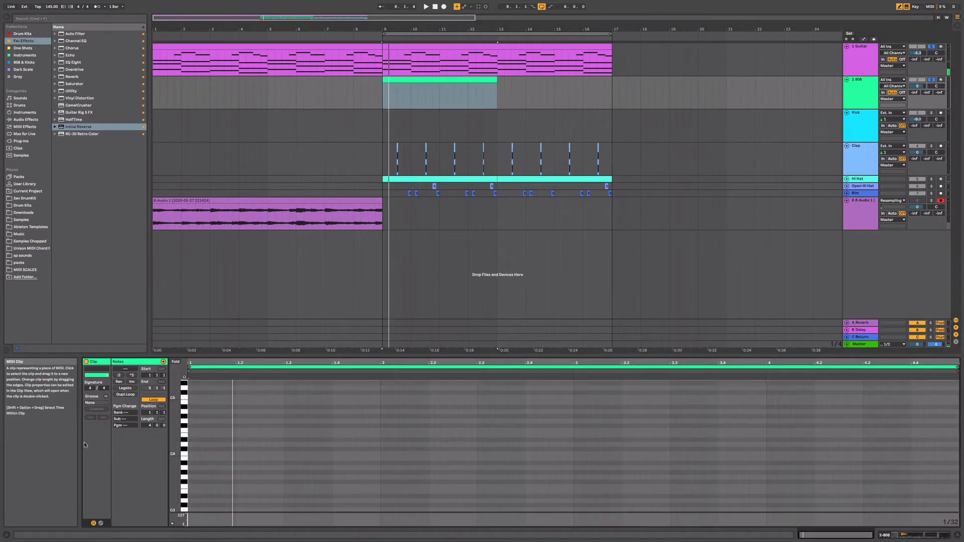
{"action": "left_click", "coordinate": [192, 397]}
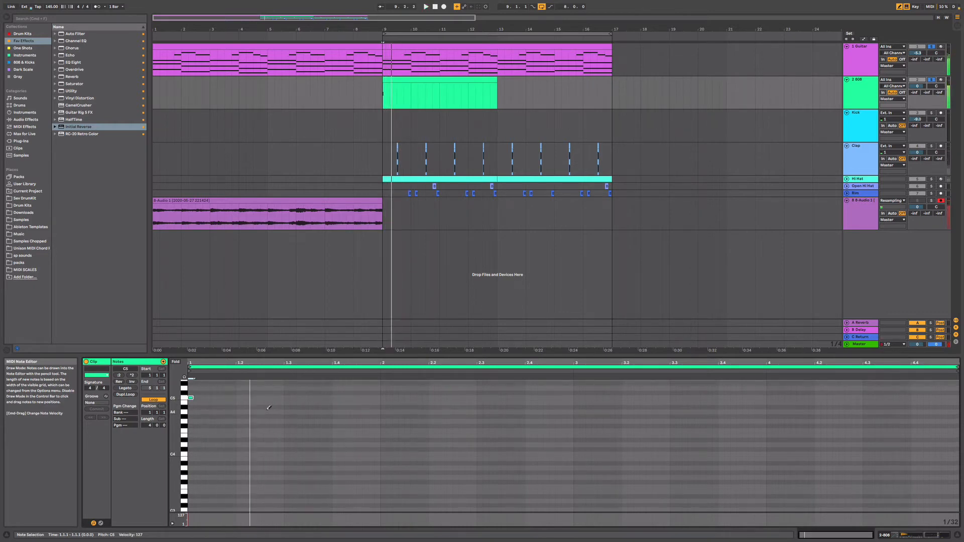
{"action": "key", "text": "space"}
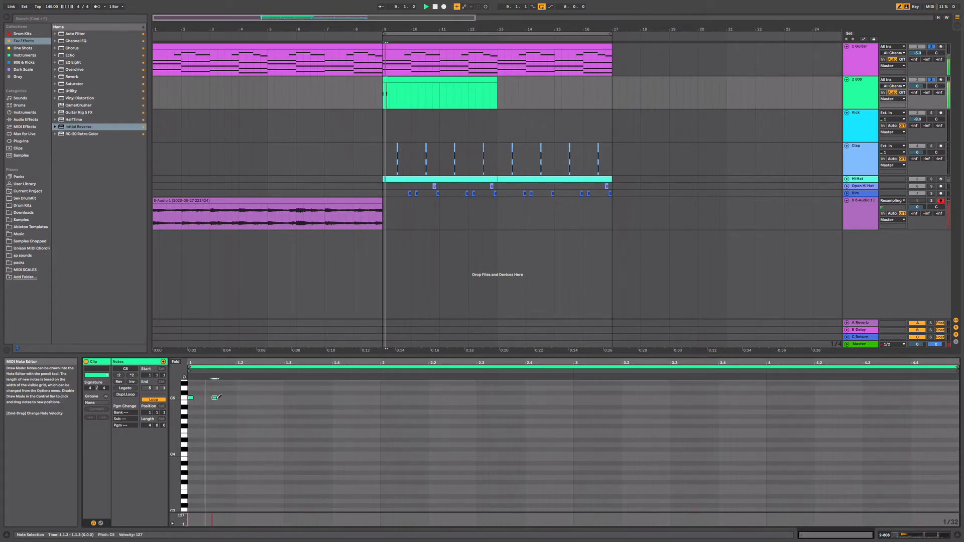
{"action": "scroll", "coordinate": [339, 412], "scroll_direction": "up", "scroll_amount": 3}
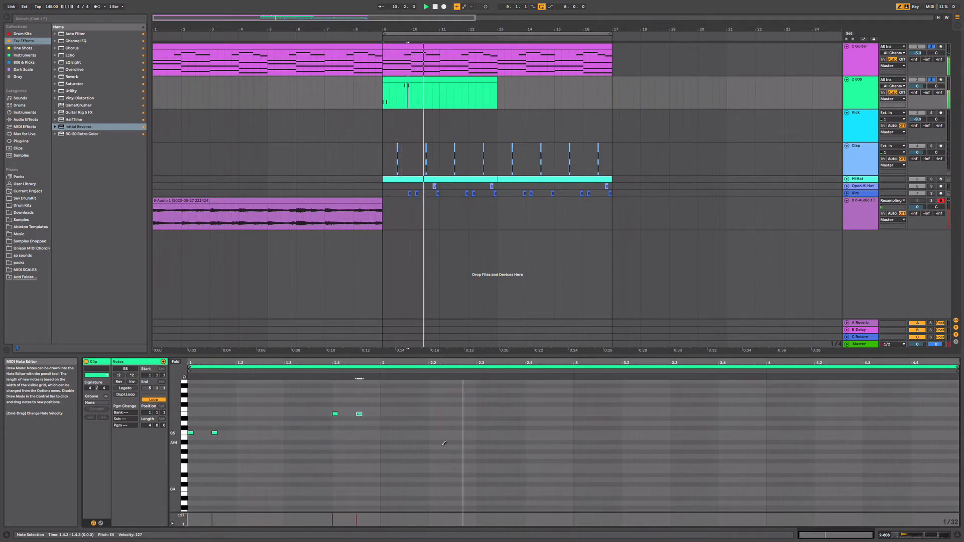
Draw bar 2 of the 808 line with C5 at 2.2.3, A4 at 2.3.3 and B4 at 2.4.3.
{"action": "left_click", "coordinate": [456, 432]}
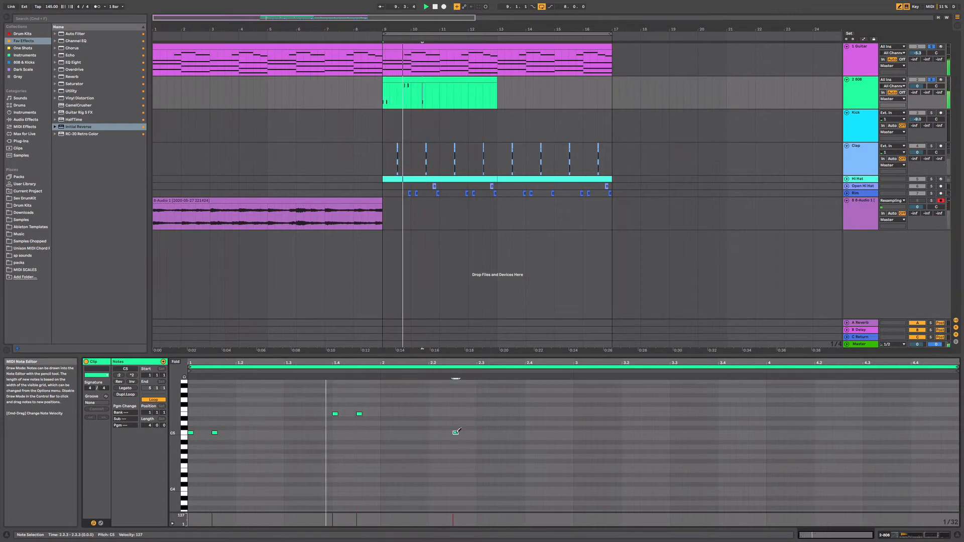
{"action": "left_click", "coordinate": [507, 427]}
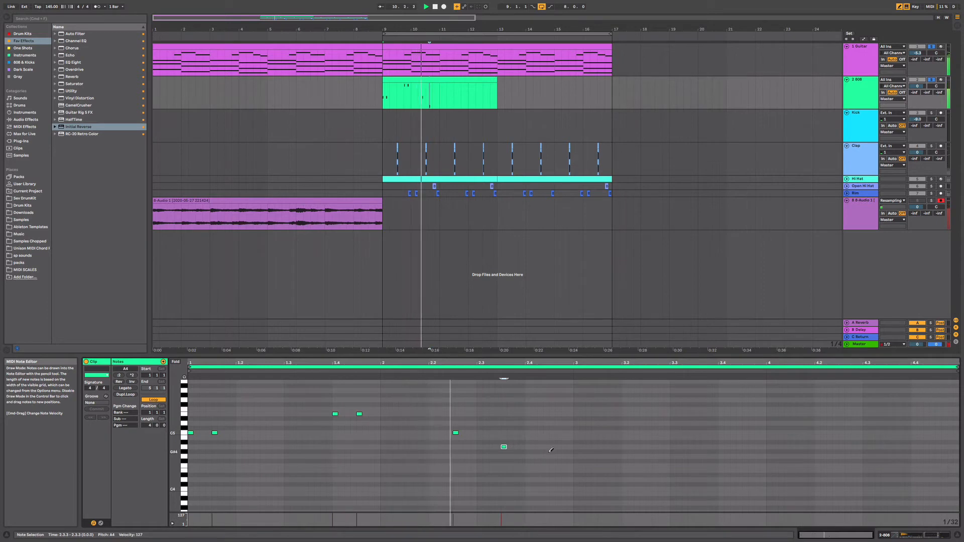
{"action": "key", "text": "space"}
{"action": "left_click", "coordinate": [558, 438]}
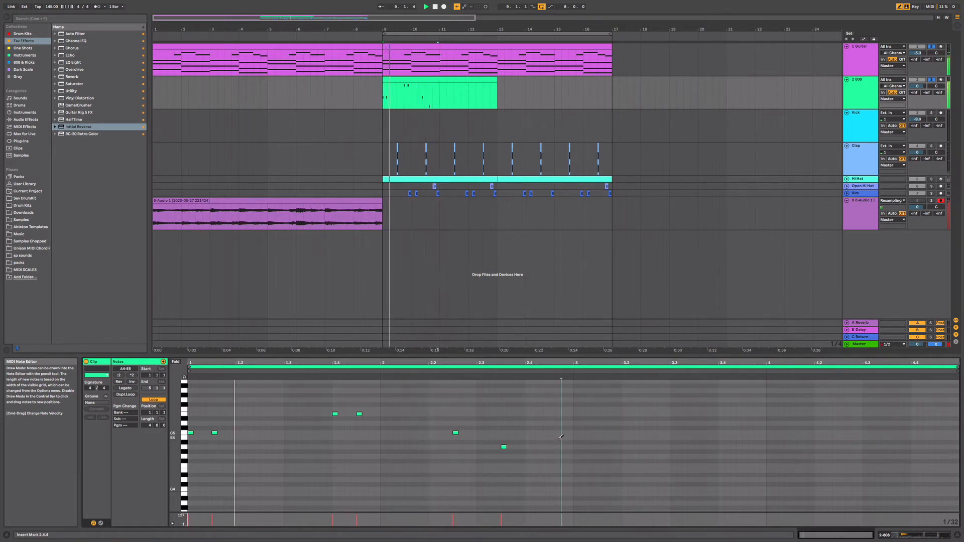
{"action": "left_click", "coordinate": [552, 438]}
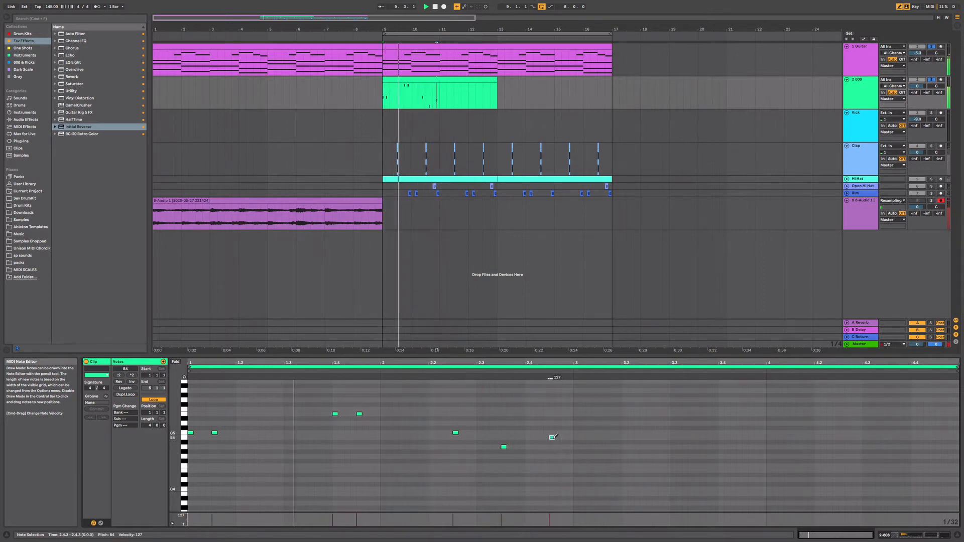
Draw 808 notes on F#4 at 3.1.1 and 3.1.3 and on C5 at 3.4.1 and 4.2.3.
{"action": "left_click", "coordinate": [577, 460]}
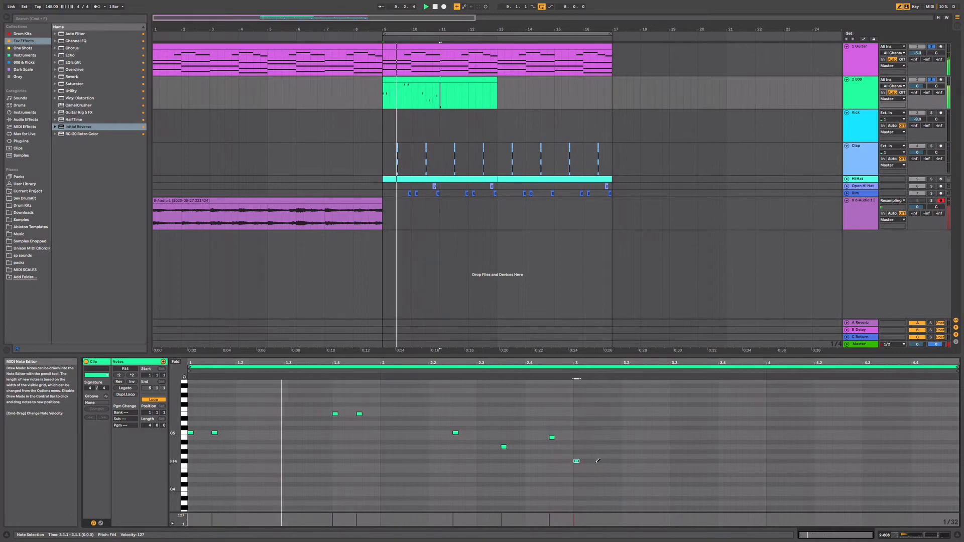
{"action": "left_click", "coordinate": [600, 461]}
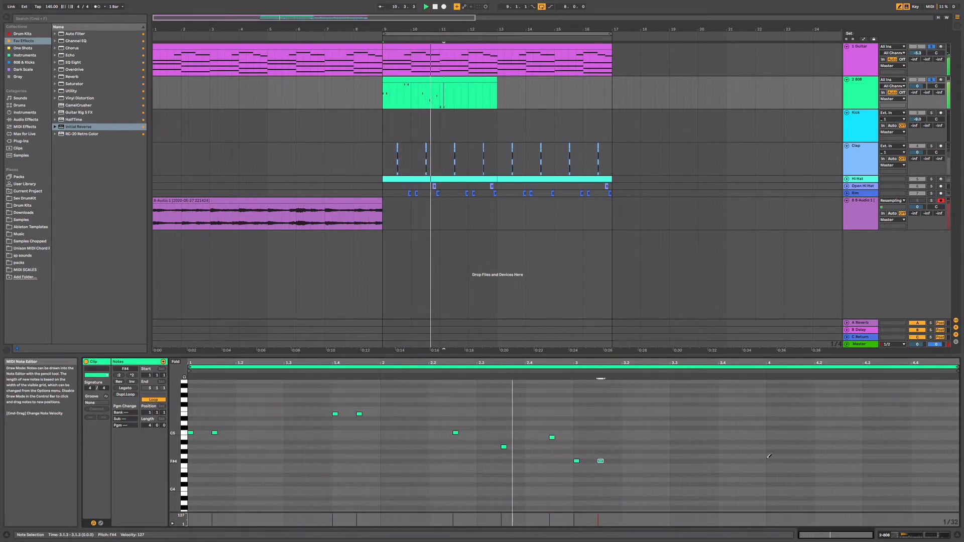
{"action": "left_click", "coordinate": [721, 433]}
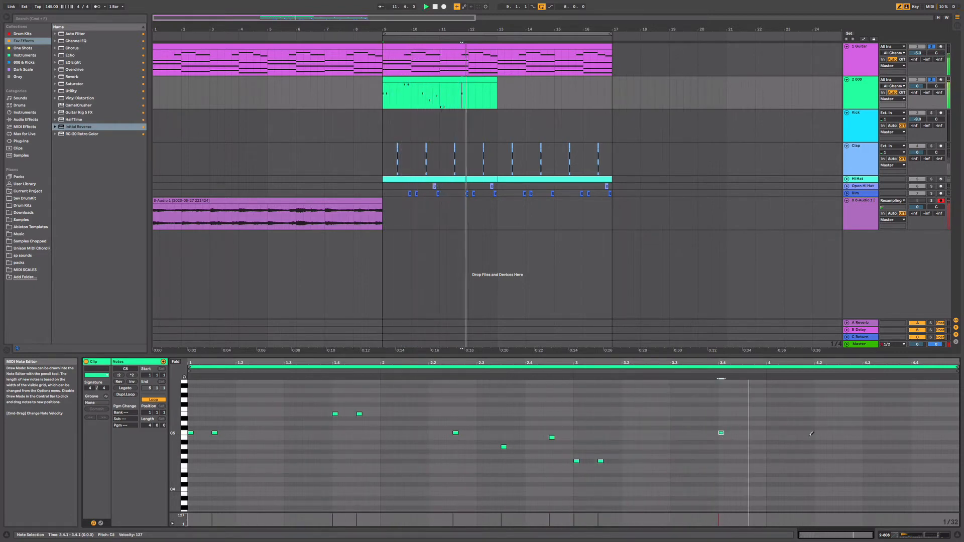
{"action": "left_click", "coordinate": [848, 433]}
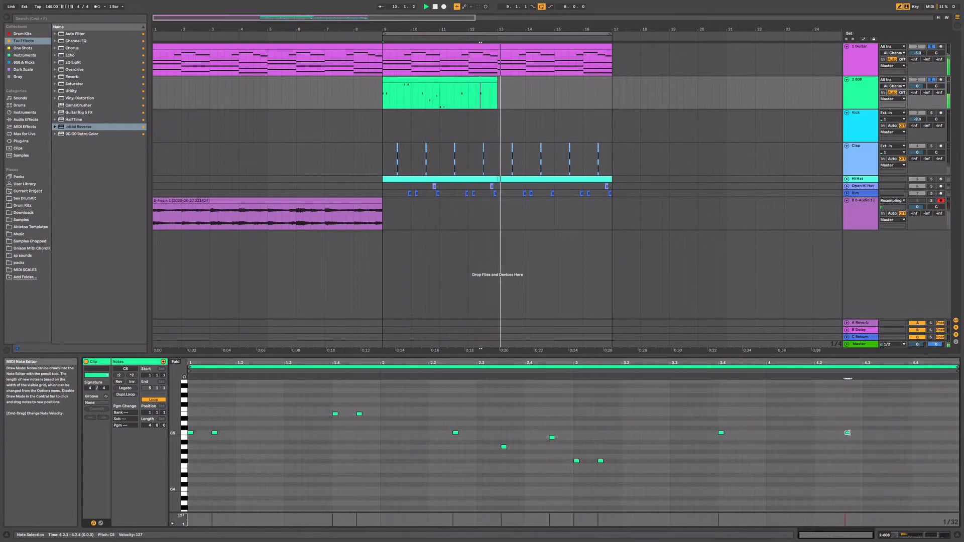
{"action": "key", "text": "space"}
{"action": "left_click", "coordinate": [843, 433]}
{"action": "key", "text": "space"}
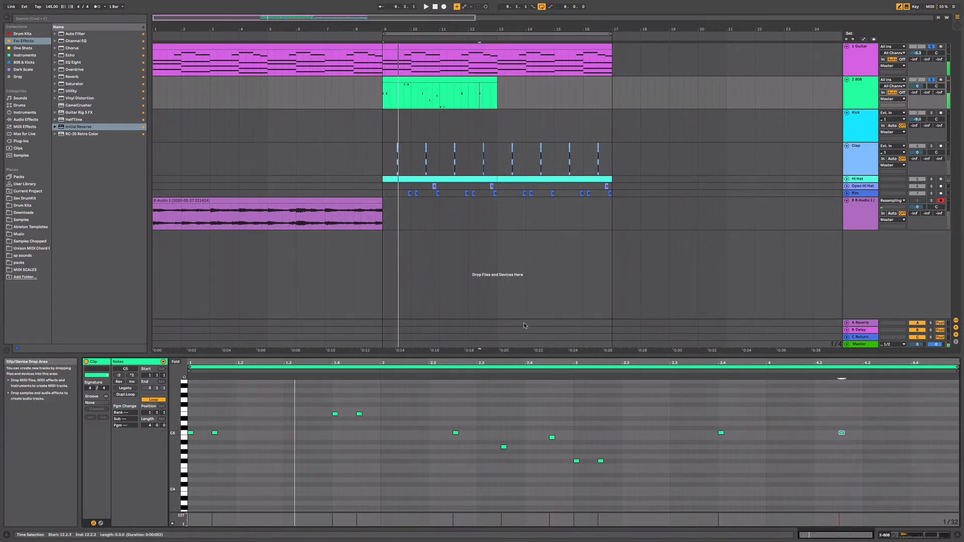
Transpose all notes of the 808 clip down one octave and play the result.
{"action": "key", "text": "super+a"}
{"action": "key", "text": "shift+Down"}
{"action": "key", "text": "space"}
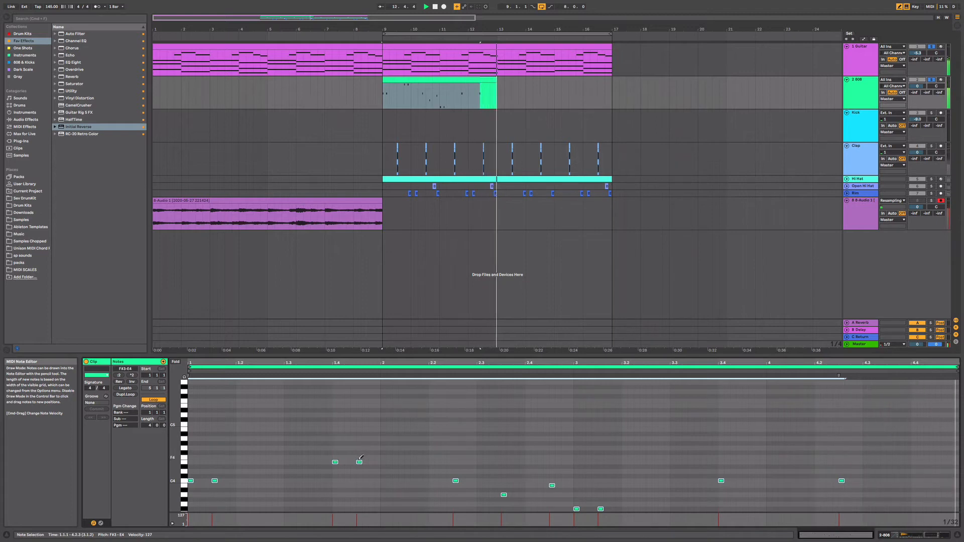
{"action": "key", "text": "space"}
{"action": "key", "text": "space"}
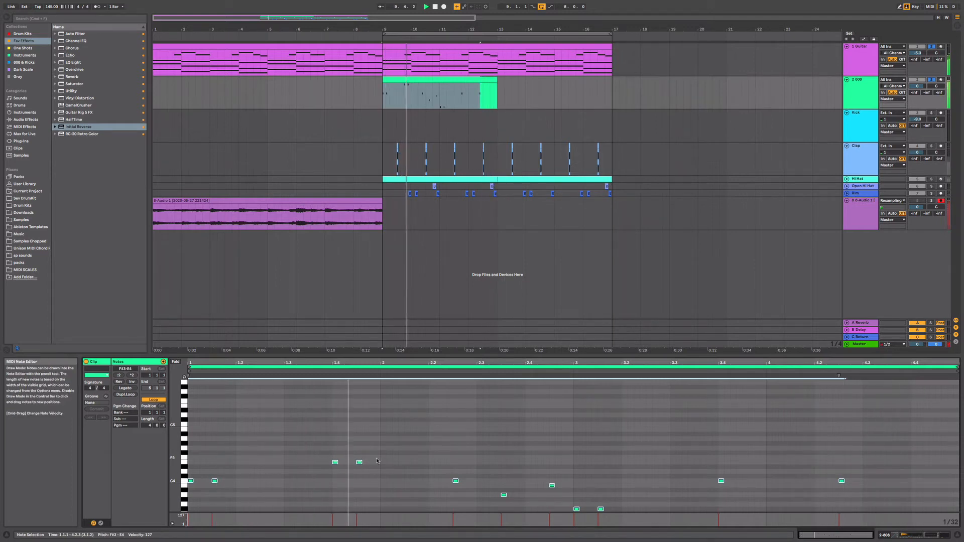
Leave Draw Mode and lower the first two 808 notes by one semitone to B3.
{"action": "key", "text": "b"}
{"action": "left_click", "coordinate": [376, 459]}
{"action": "key", "text": "space"}
{"action": "key", "text": "space"}
{"action": "left_click_drag", "start_coordinate": [272, 469], "coordinate": [185, 484]}
{"action": "key", "text": "space"}
{"action": "key", "text": "space"}
{"action": "key", "text": "space"}
{"action": "key", "text": "Down"}
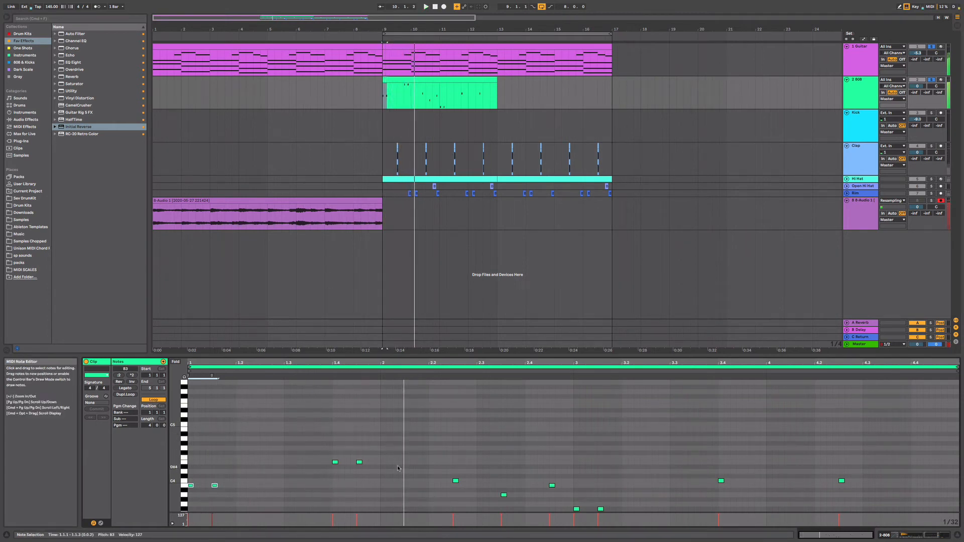
Move the two 808 notes on beat 4 of bar 1 to D#4.
{"action": "left_click_drag", "start_coordinate": [397, 468], "coordinate": [330, 458]}
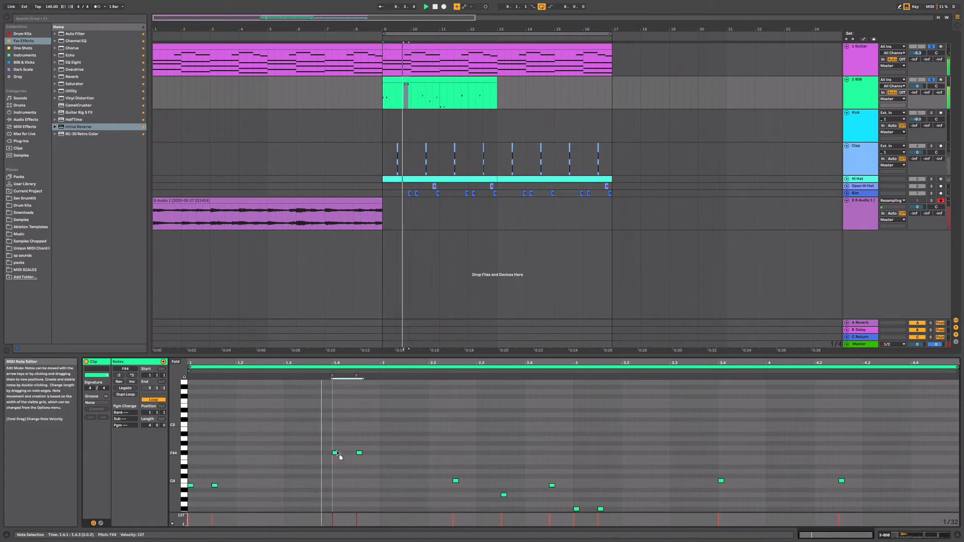
{"action": "key", "text": "Left"}
{"action": "left_click_drag", "start_coordinate": [331, 464], "coordinate": [335, 470]}
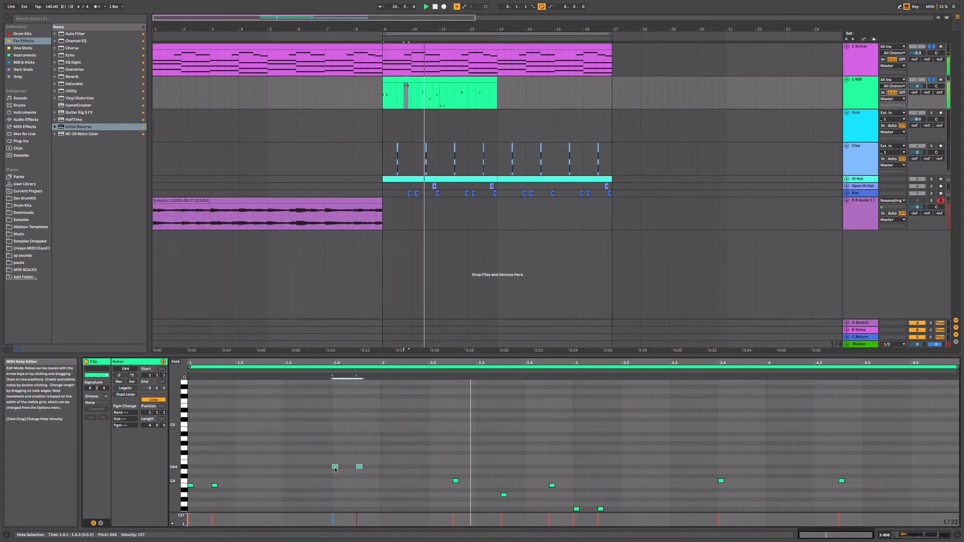
Solo only the 808 track, show its devices and arm it for MIDI input.
{"action": "left_click", "coordinate": [931, 79]}
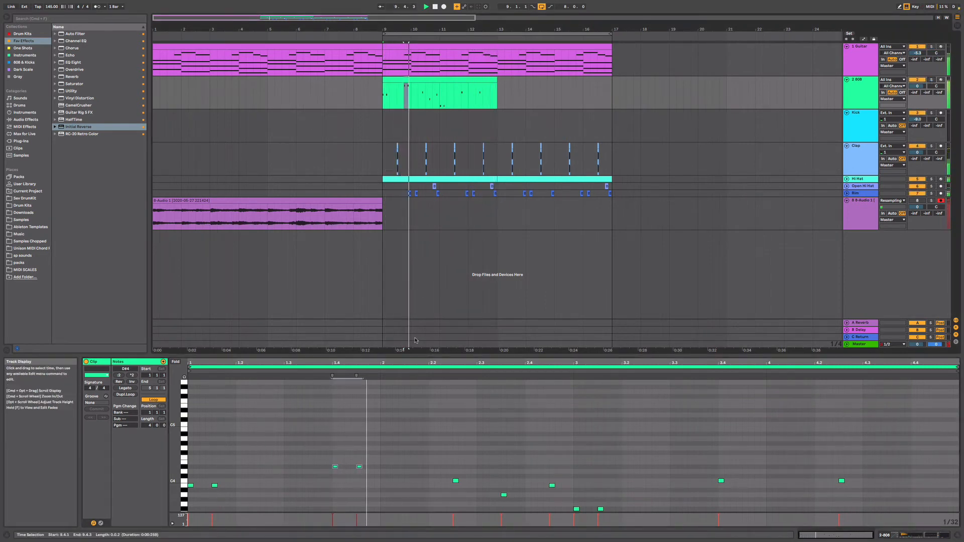
{"action": "left_click", "coordinate": [268, 493]}
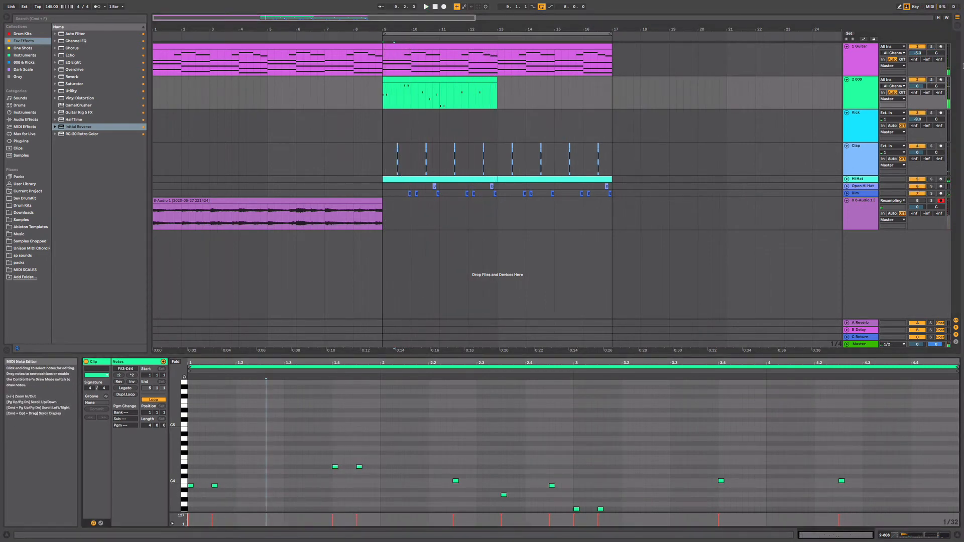
{"action": "left_click", "coordinate": [931, 80]}
{"action": "double_click", "coordinate": [866, 86]}
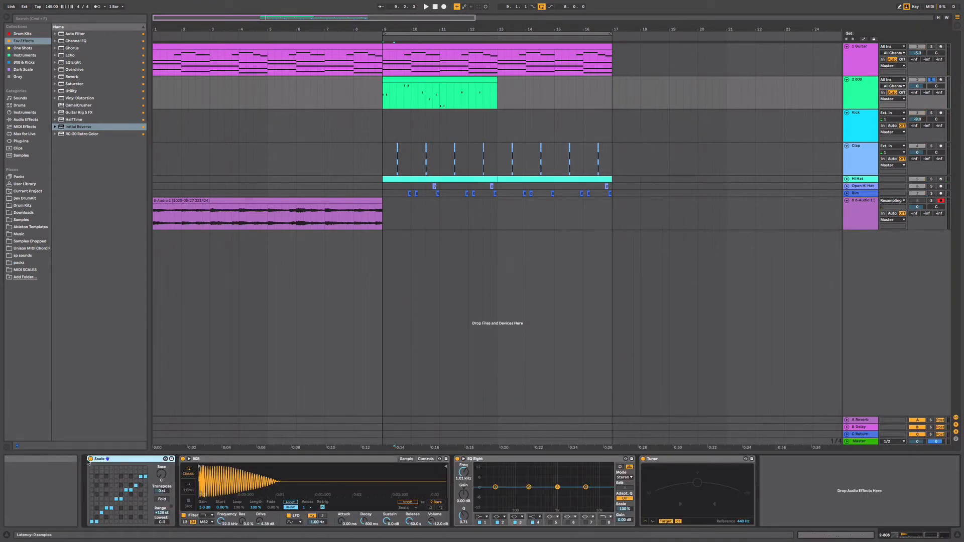
{"action": "left_click", "coordinate": [941, 80]}
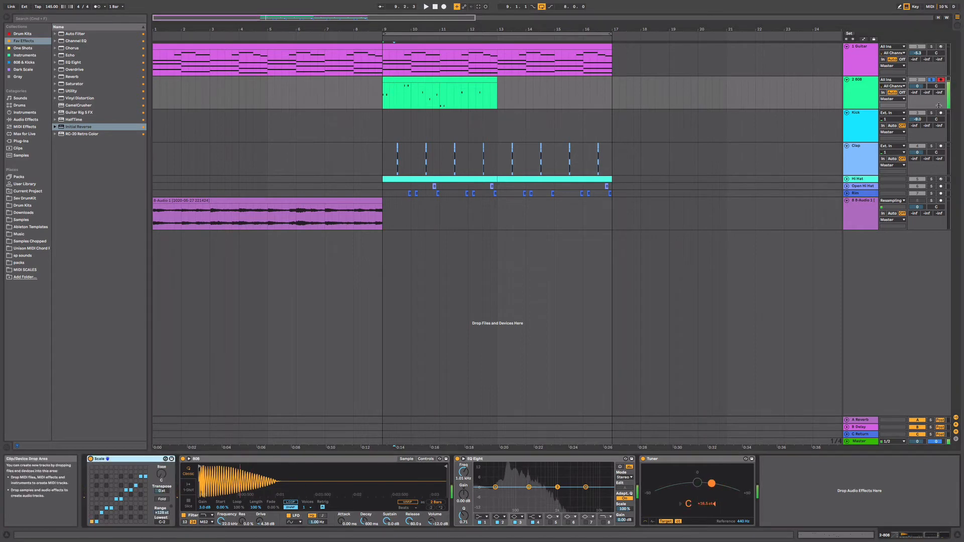
Reopen the 808 clip and delete every note after the first B3 note.
{"action": "double_click", "coordinate": [483, 80]}
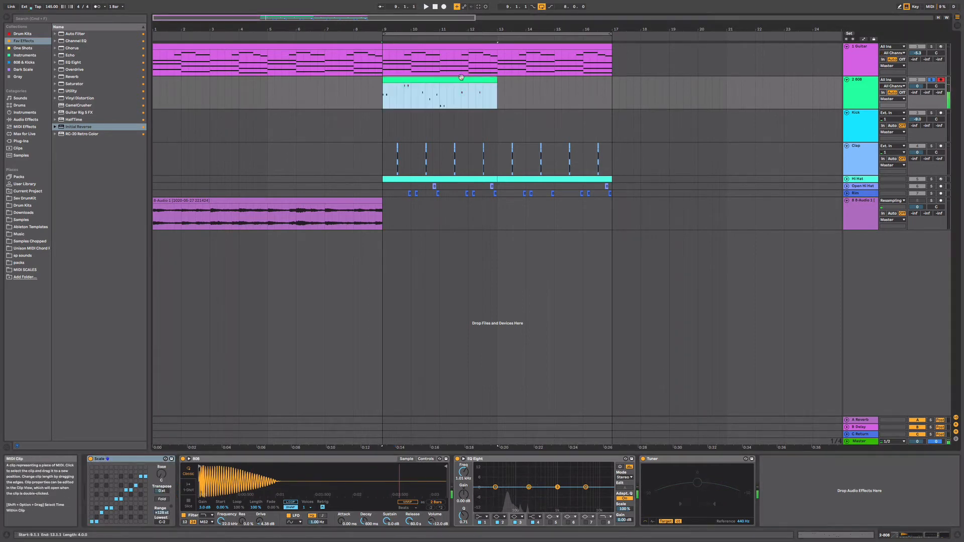
{"action": "key", "text": "space"}
{"action": "scroll", "coordinate": [871, 484], "scroll_direction": "down", "scroll_amount": 2}
{"action": "key", "text": "space"}
{"action": "left_click_drag", "start_coordinate": [882, 496], "coordinate": [211, 367]}
{"action": "key", "text": "Delete"}
{"action": "key", "text": "space"}
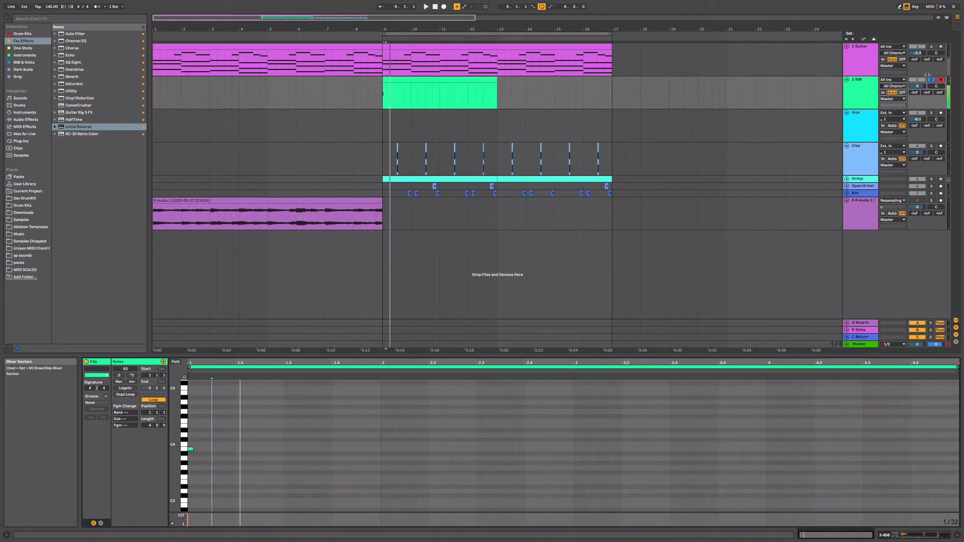
Unsolo the 808 track and replay the first B3 note together with the full beat.
{"action": "left_click", "coordinate": [931, 79]}
{"action": "key", "text": "space"}
{"action": "key", "text": "space"}
{"action": "key", "text": "space"}
{"action": "key", "text": "space"}
{"action": "key", "text": "space"}
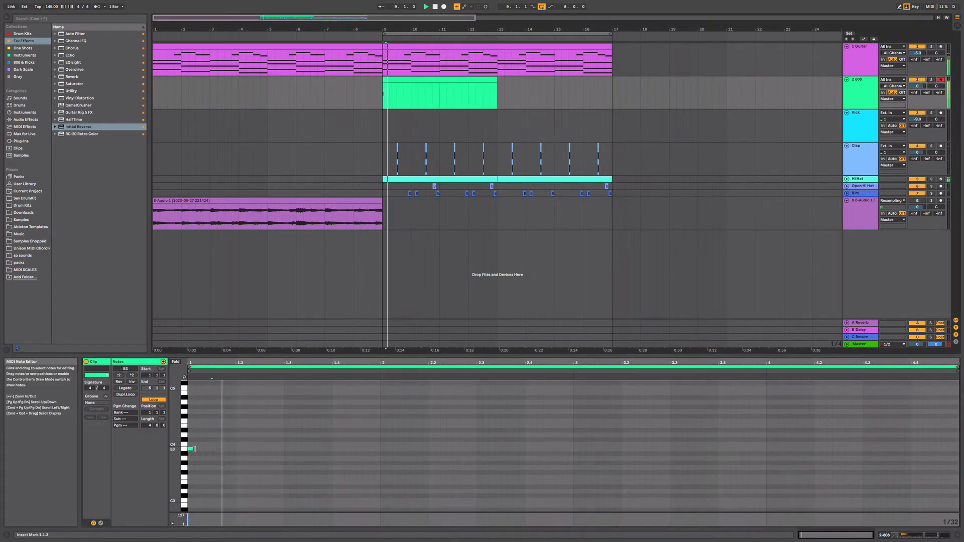
Solo the Guitar and 808 tracks and replay the loop with just those two.
{"action": "key", "text": "space"}
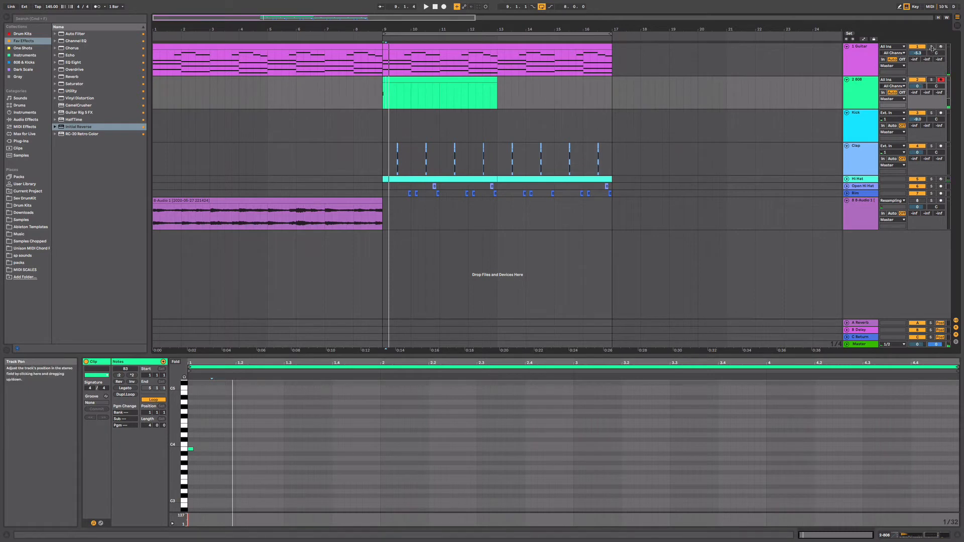
{"action": "left_click", "coordinate": [932, 47]}
{"action": "key", "text": "space"}
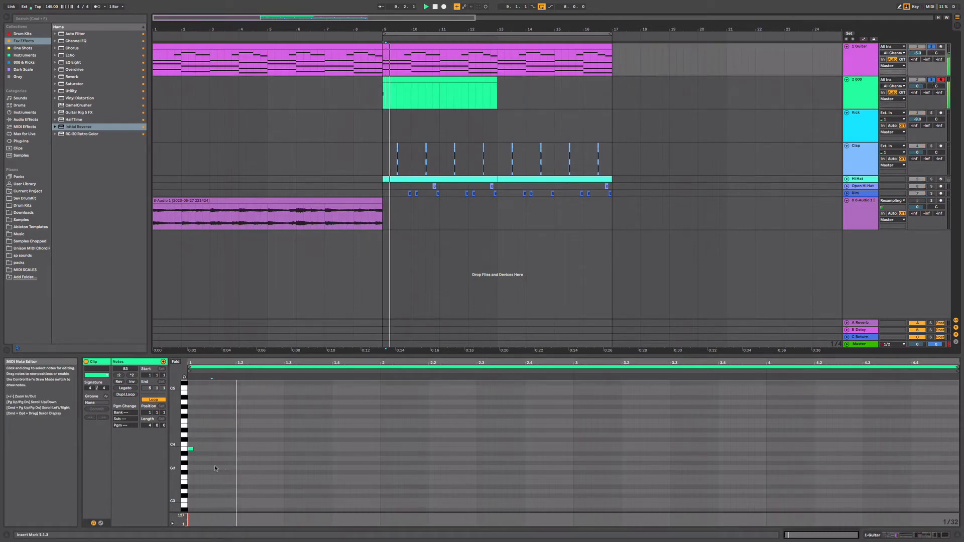
{"action": "key", "text": "space"}
Try an 808 line with the first note moved to F3, plus F3 on 1.4, A3 on 2.4 and G3 on 3.1.
{"action": "left_click_drag", "start_coordinate": [193, 449], "coordinate": [334, 478]}
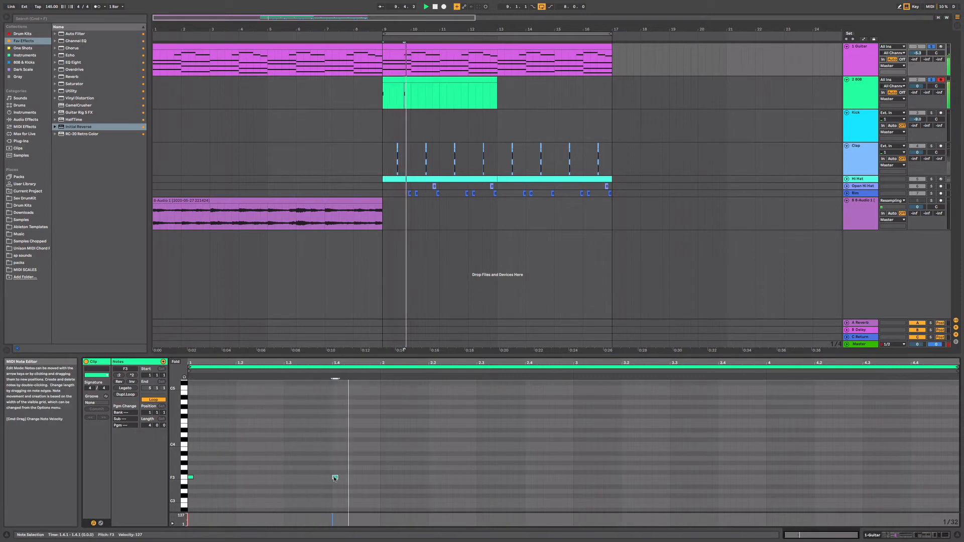
{"action": "left_click", "coordinate": [530, 470]}
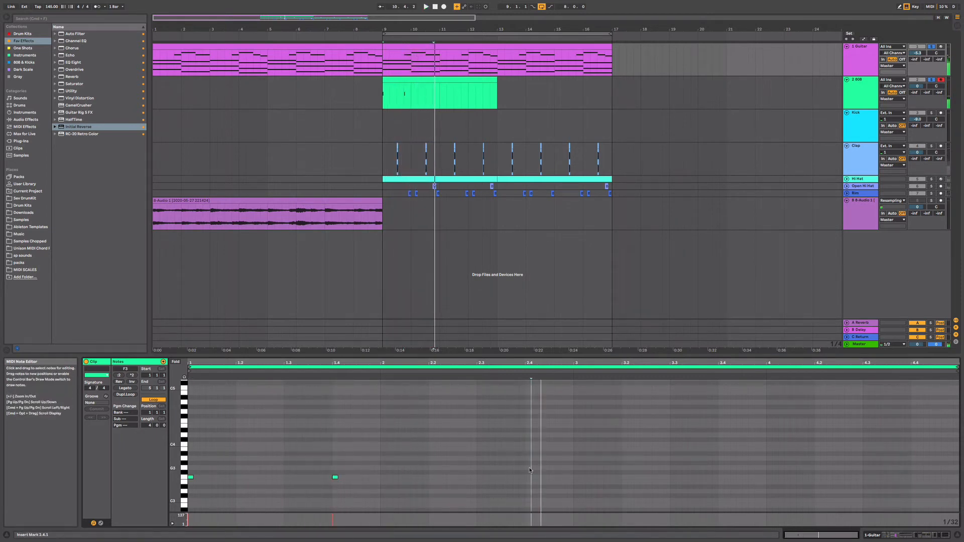
{"action": "double_click", "coordinate": [528, 458]}
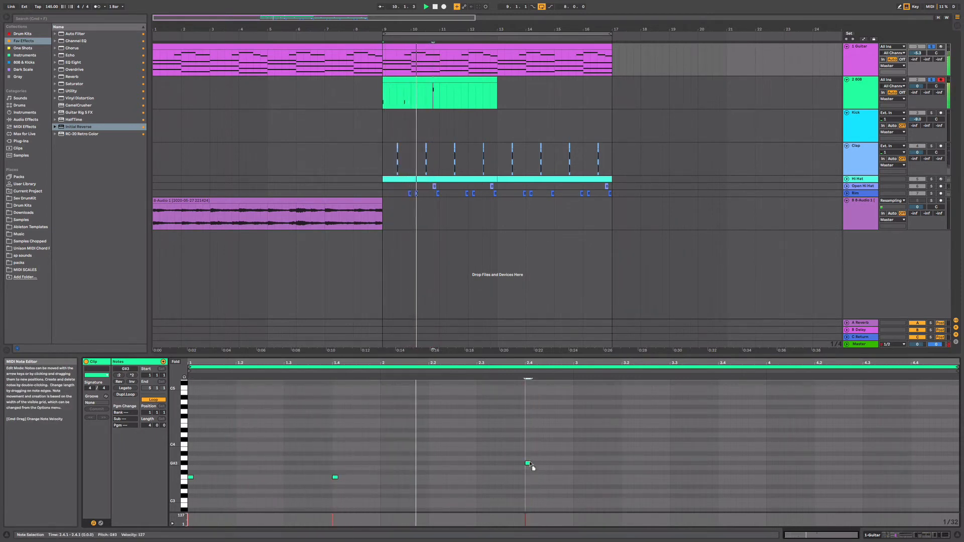
{"action": "key", "text": "space"}
{"action": "key", "text": "space"}
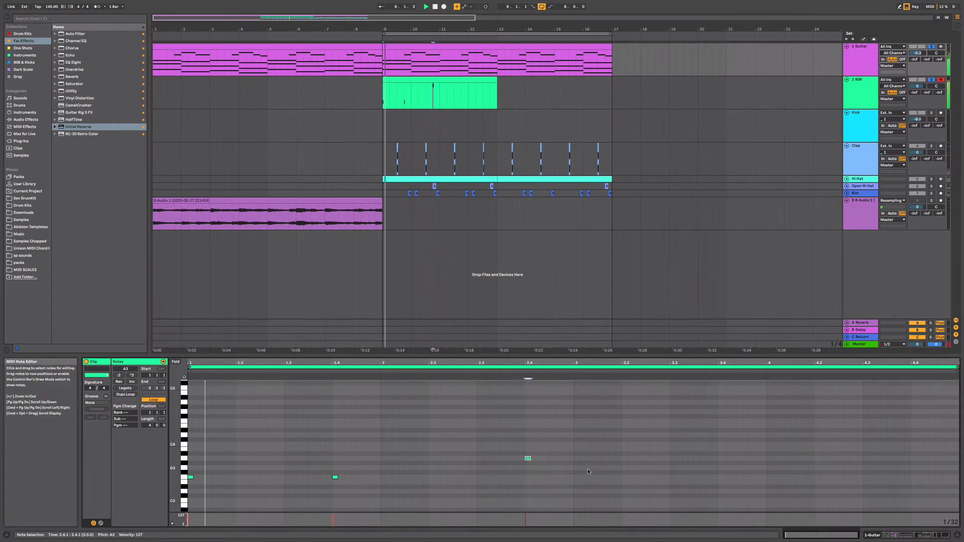
{"action": "double_click", "coordinate": [576, 467]}
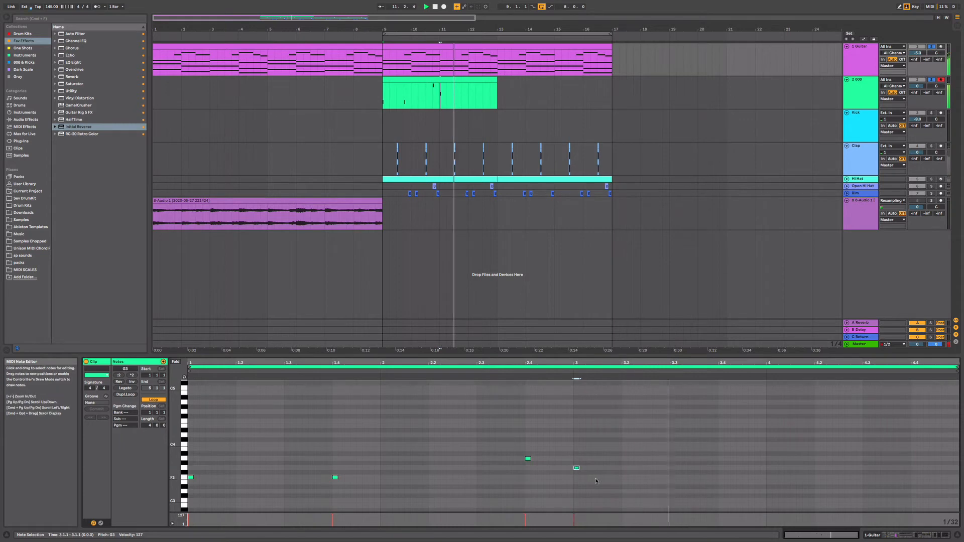
Clear all notes from the 808 clip and copy the guitar clip's notes into it.
{"action": "key", "text": "space"}
{"action": "key", "text": "Delete"}
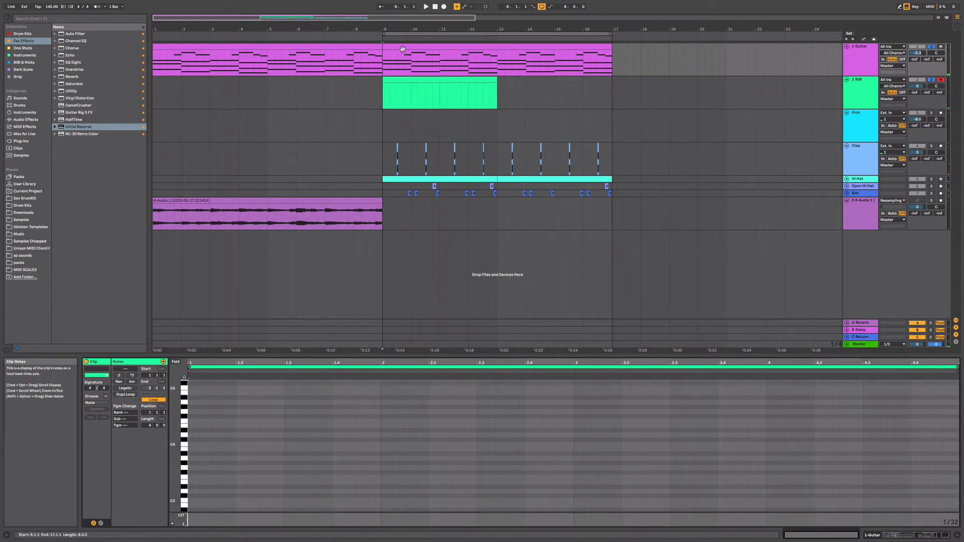
{"action": "double_click", "coordinate": [402, 46]}
{"action": "left_click", "coordinate": [417, 474]}
{"action": "left_click", "coordinate": [384, 83]}
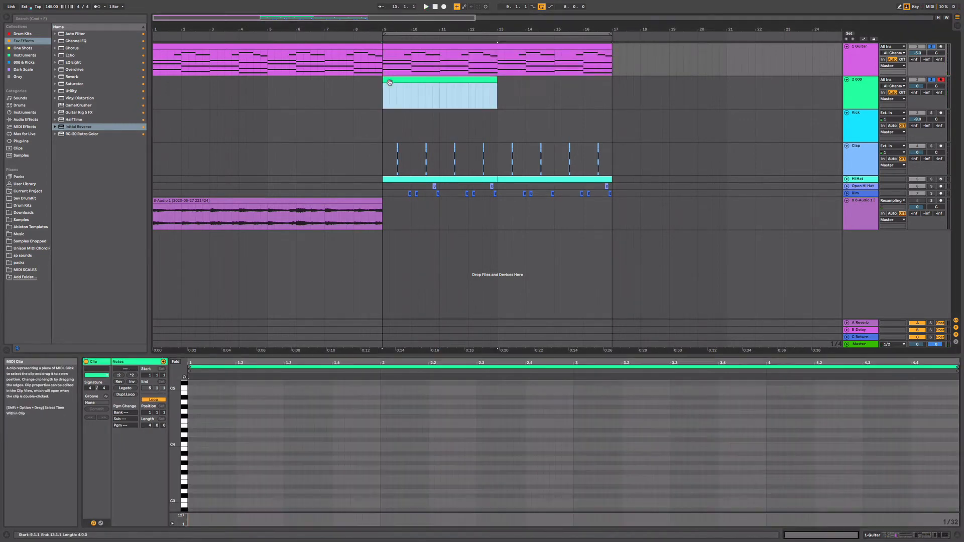
{"action": "key", "text": "super+z"}
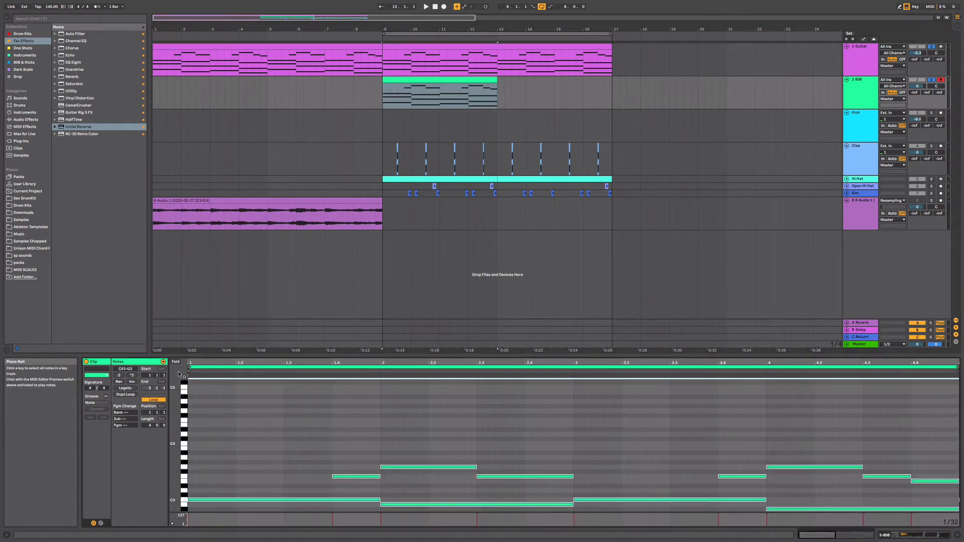
Fold the note editor to the used pitches and add one very short note just before bar 1 on every row from C#2 to G3.
{"action": "left_click", "coordinate": [175, 362]}
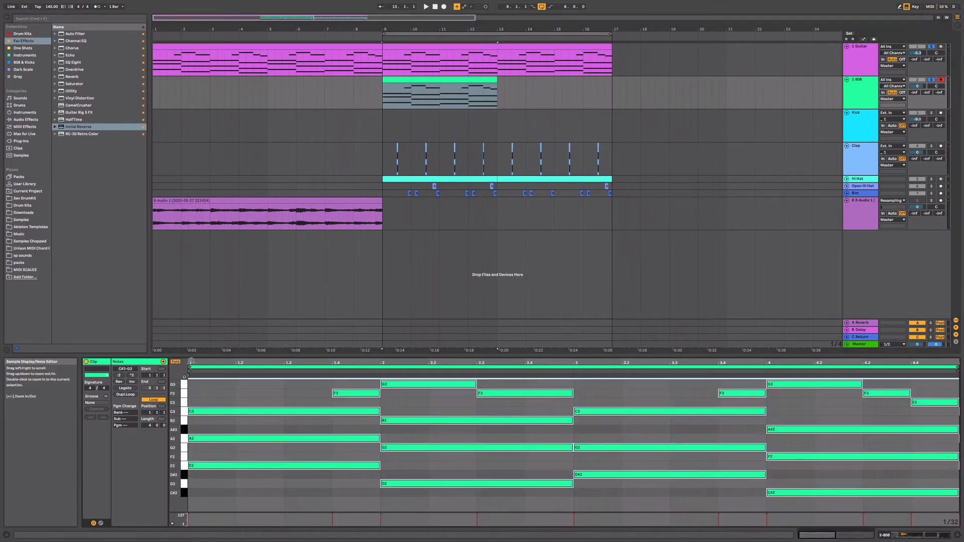
{"action": "left_click_drag", "start_coordinate": [191, 375], "coordinate": [184, 384]}
{"action": "double_click", "coordinate": [202, 494]}
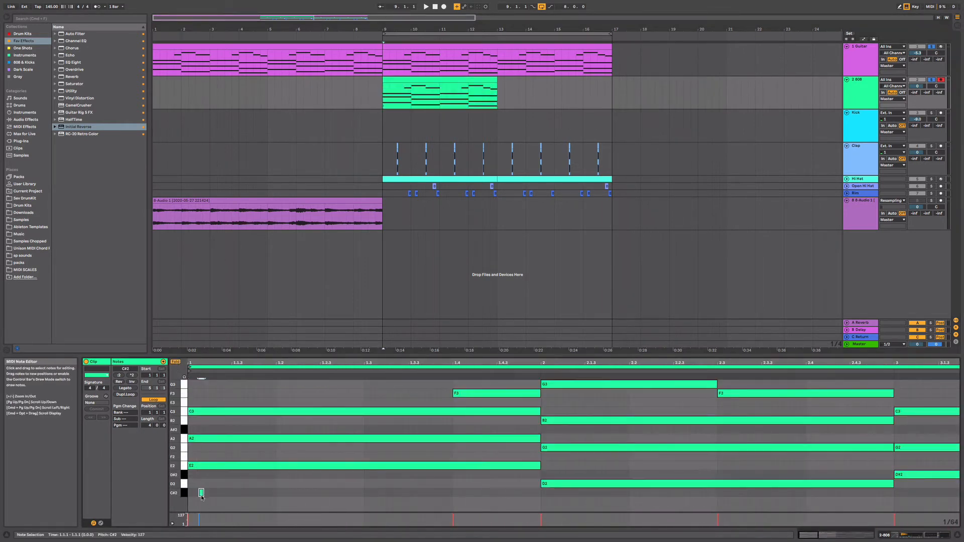
{"action": "mouse_move", "coordinate": [202, 494]}
{"action": "left_mouse_down"}
{"action": "mouse_move", "coordinate": [187, 500]}
{"action": "mouse_move", "coordinate": [216, 495]}
{"action": "left_mouse_up"}
{"action": "left_click", "coordinate": [211, 484]}
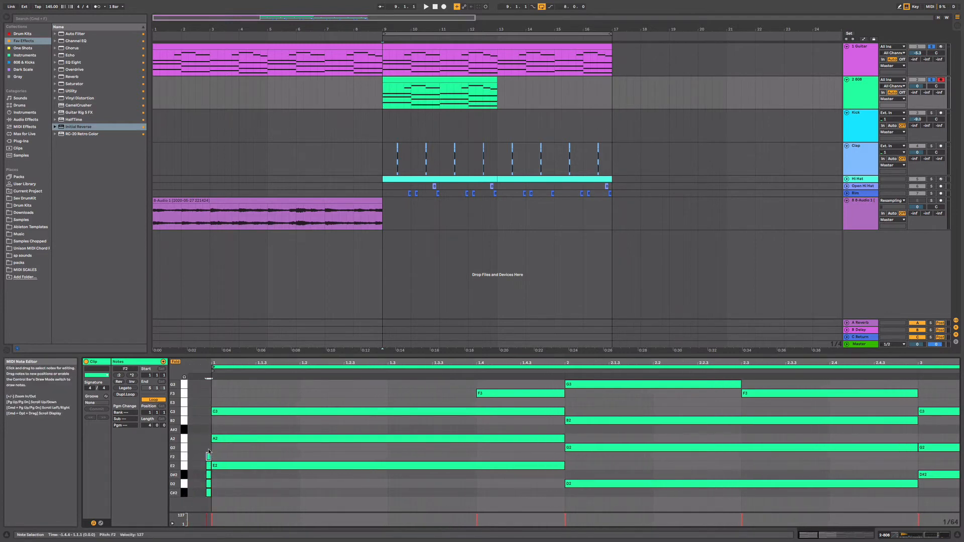
{"action": "double_click", "coordinate": [208, 447]}
{"action": "double_click", "coordinate": [208, 438]}
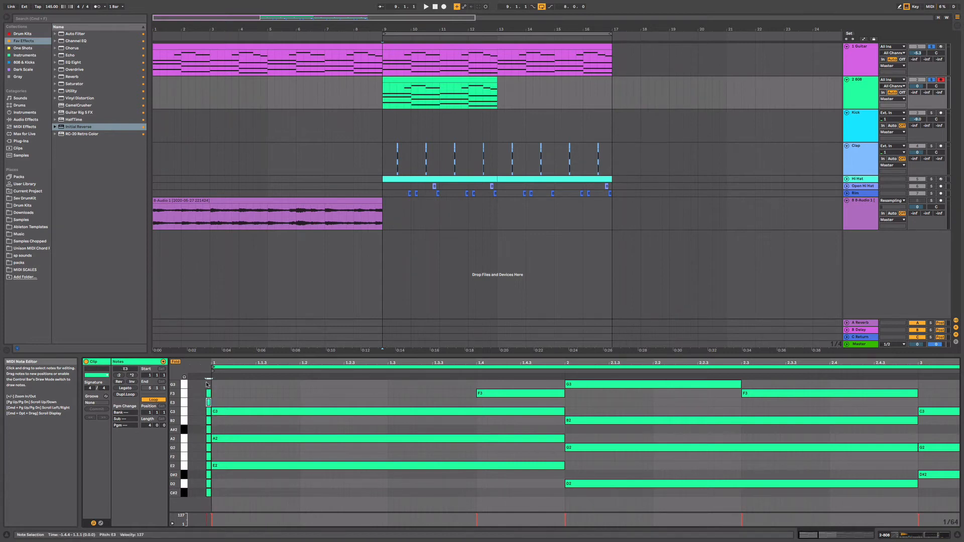
{"action": "double_click", "coordinate": [207, 384]}
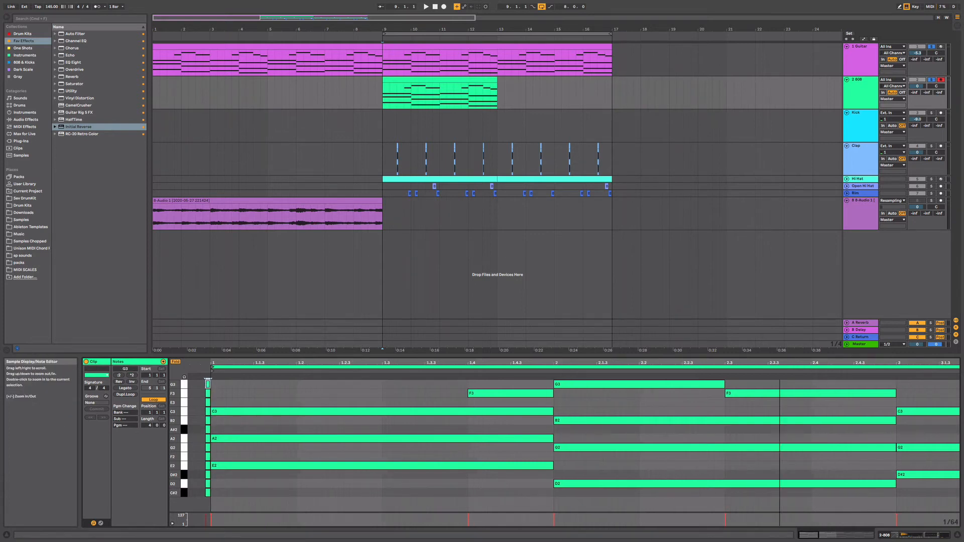
Delete all the copied guitar notes from the 808 clip, keeping only the short guide notes before bar 1.
{"action": "key", "text": "minus"}
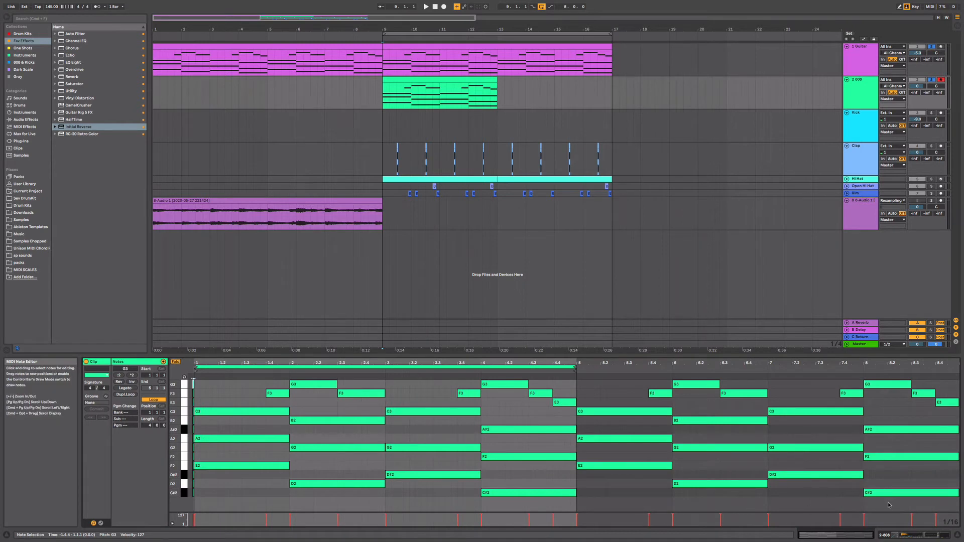
{"action": "left_click_drag", "start_coordinate": [889, 504], "coordinate": [194, 301]}
{"action": "key", "text": "Delete"}
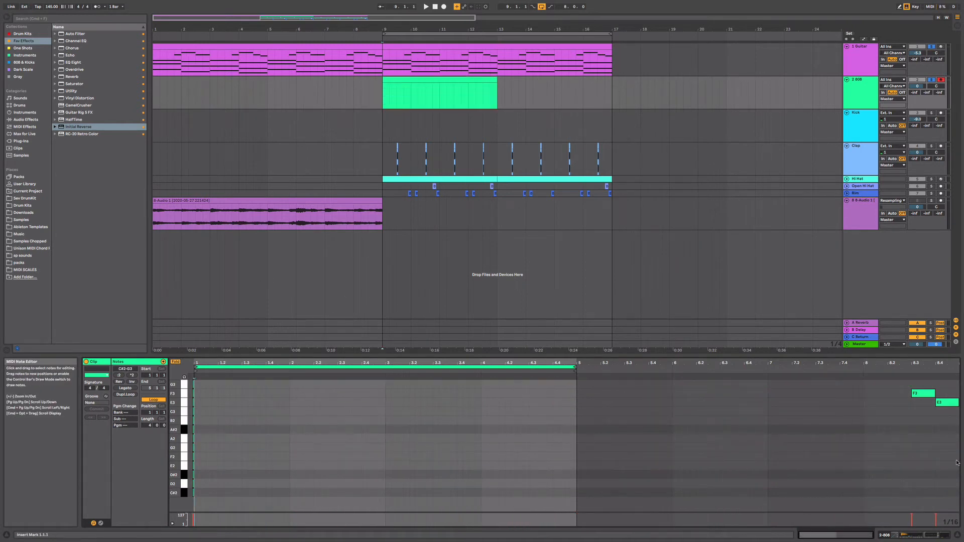
{"action": "left_click_drag", "start_coordinate": [957, 463], "coordinate": [914, 388]}
{"action": "key", "text": "Delete"}
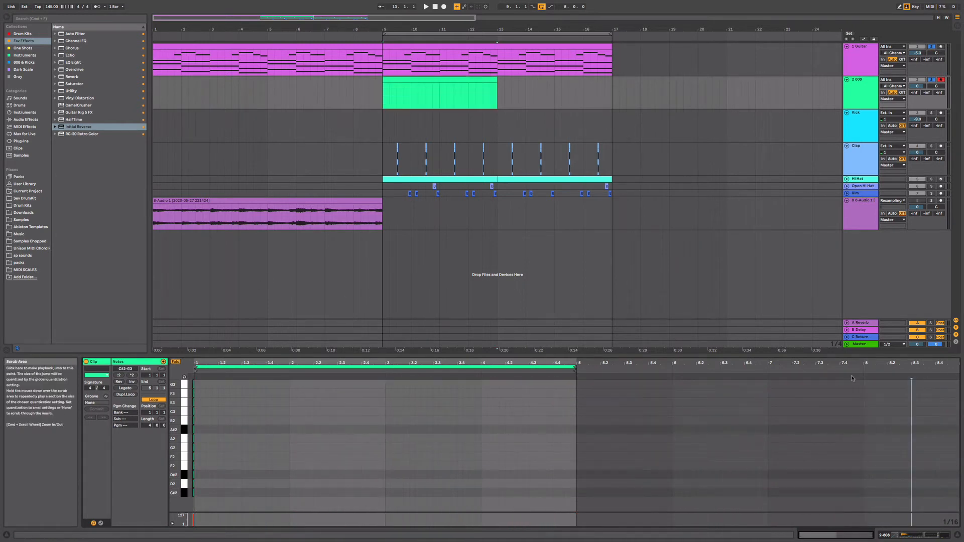
Add 808 notes at F3 on 1.1.1, G3 on 1.4.1 and C3 on 2.1.1, and replay the pattern.
{"action": "double_click", "coordinate": [197, 396]}
{"action": "key", "text": "space"}
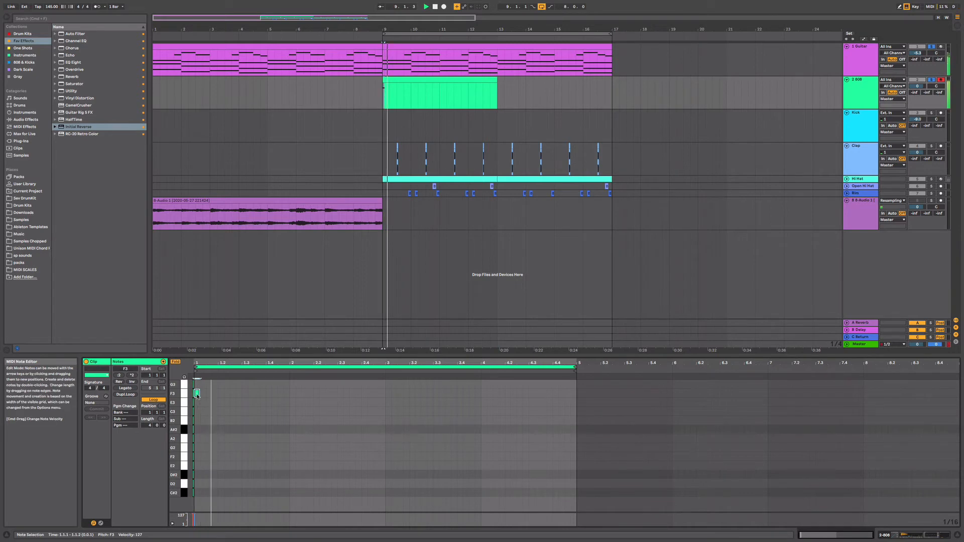
{"action": "double_click", "coordinate": [268, 384]}
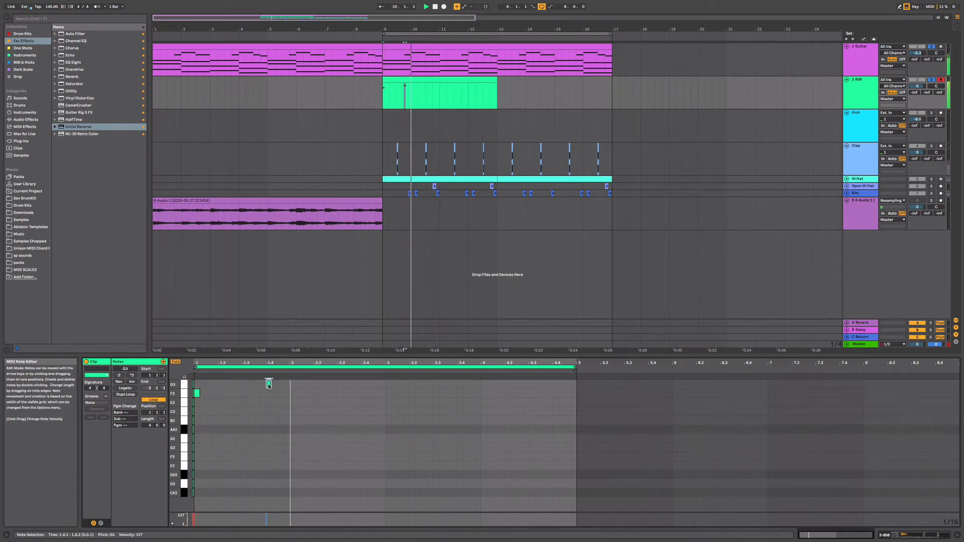
{"action": "double_click", "coordinate": [293, 411]}
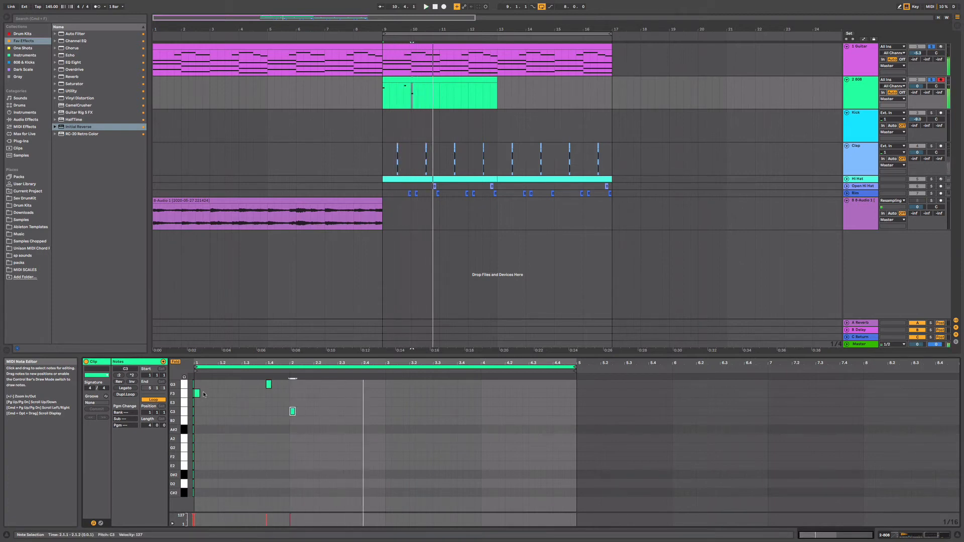
{"action": "mouse_move", "coordinate": [197, 393]}
{"action": "left_mouse_down"}
{"action": "mouse_move", "coordinate": [200, 411]}
{"action": "mouse_move", "coordinate": [199, 396]}
{"action": "left_mouse_up"}
{"action": "key", "text": "space"}
{"action": "key", "text": "space"}
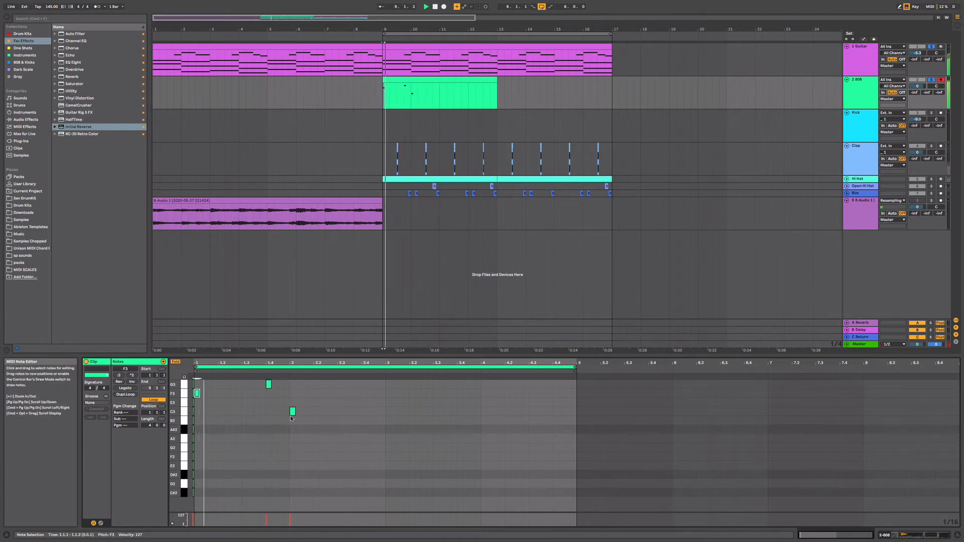
Add a second G3 808 note on 1.4.3, move the C3 note to 2.2.1 and replay.
{"action": "double_click", "coordinate": [282, 385]}
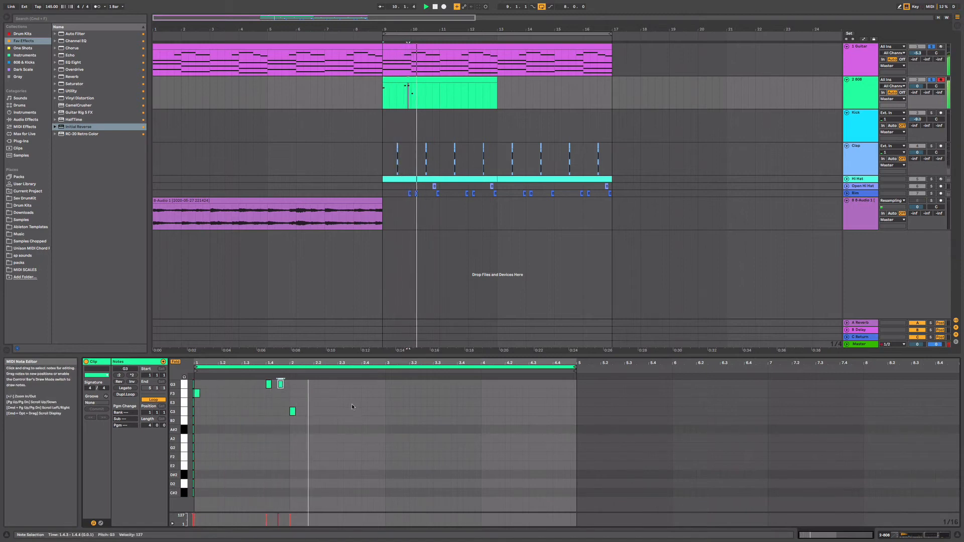
{"action": "key", "text": "space"}
{"action": "key", "text": "space"}
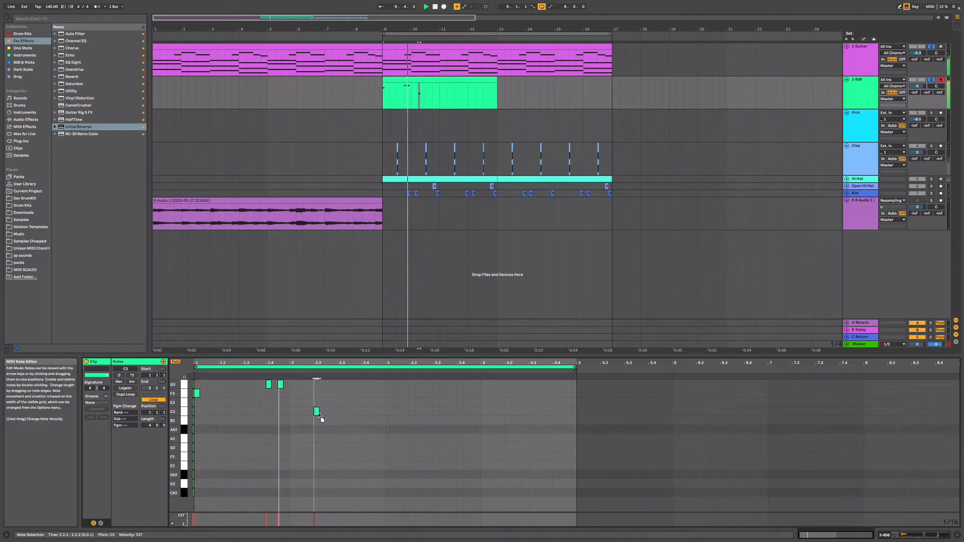
{"action": "key", "text": "space"}
{"action": "key", "text": "space"}
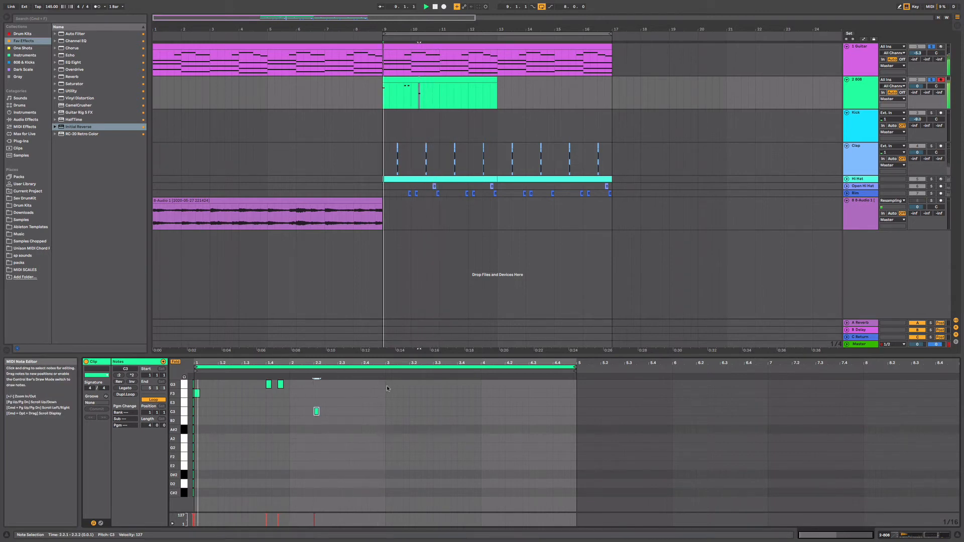
Add 808 notes at G3 on 3.1.1 and F3 on 4.1.1, and replay the pattern.
{"action": "double_click", "coordinate": [385, 384]}
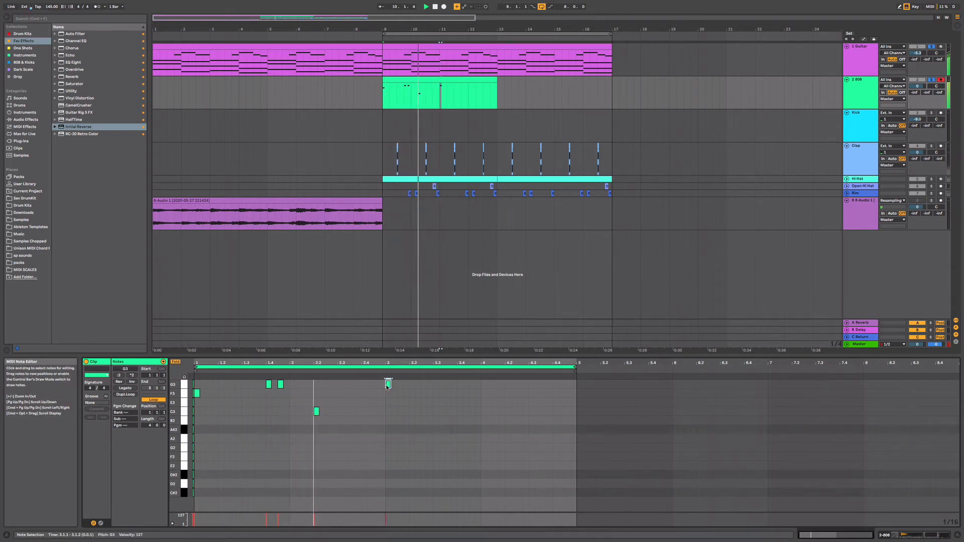
{"action": "double_click", "coordinate": [484, 393]}
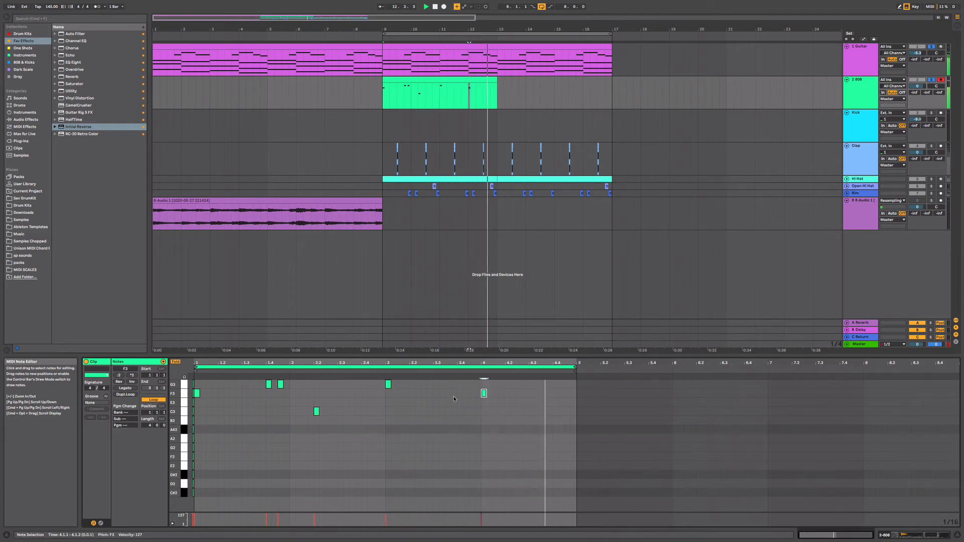
{"action": "key", "text": "space"}
{"action": "key", "text": "space"}
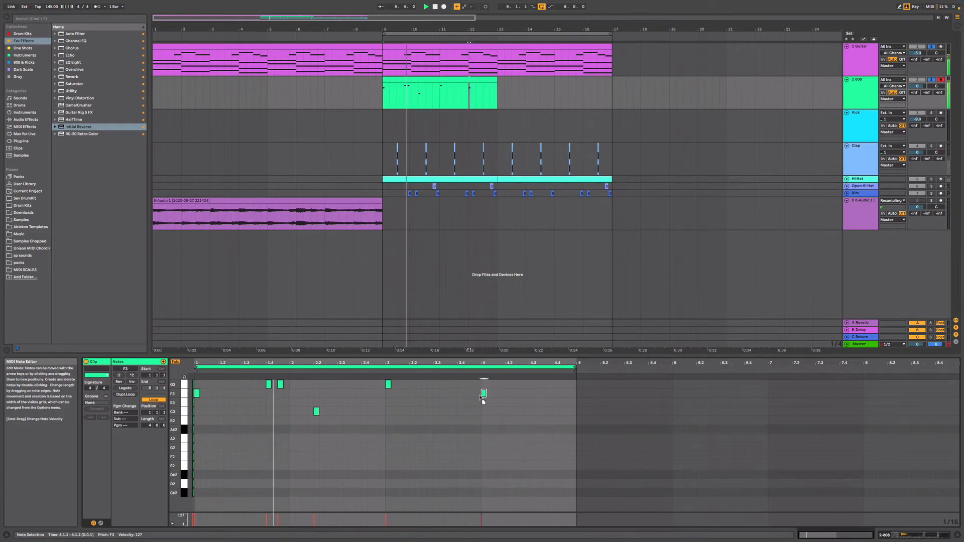
Move the F3 808 note from the start of bar 4 to 3.4.1 and replay.
{"action": "left_click_drag", "start_coordinate": [484, 393], "coordinate": [459, 400]}
{"action": "key", "text": "space"}
{"action": "key", "text": "space"}
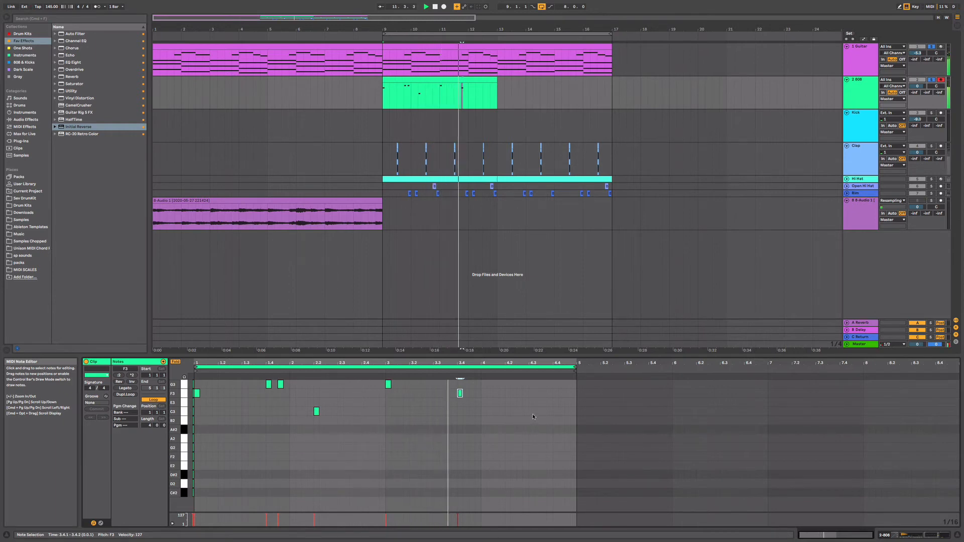
Add an E3 808 note on 4.4.1 and replay the pattern from the loop start.
{"action": "double_click", "coordinate": [555, 403]}
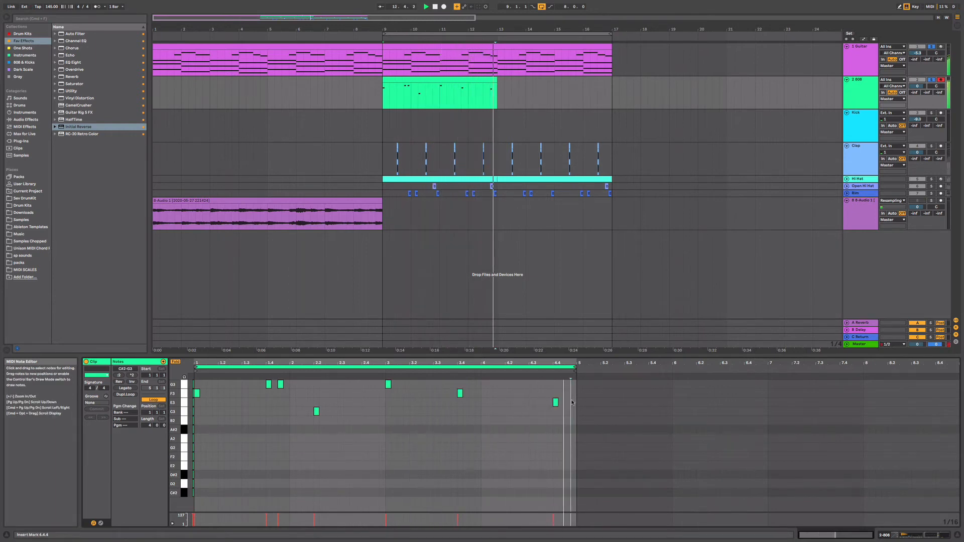
{"action": "left_click", "coordinate": [570, 407]}
{"action": "key", "text": "space"}
{"action": "key", "text": "space"}
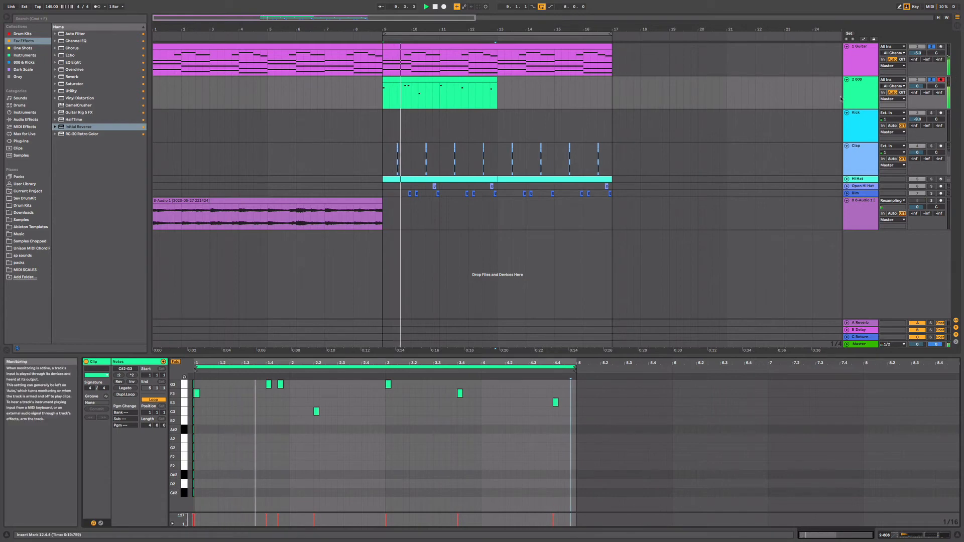
Replace the opening F3 808 note on 1.1.1 with a B2 note.
{"action": "left_click_drag", "start_coordinate": [206, 387], "coordinate": [194, 395]}
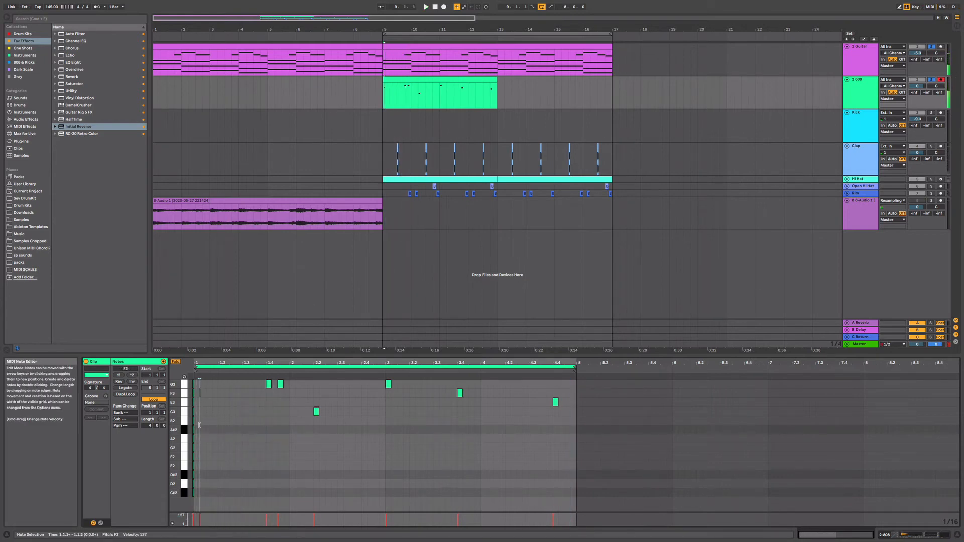
{"action": "left_click", "coordinate": [199, 397]}
{"action": "double_click", "coordinate": [199, 422]}
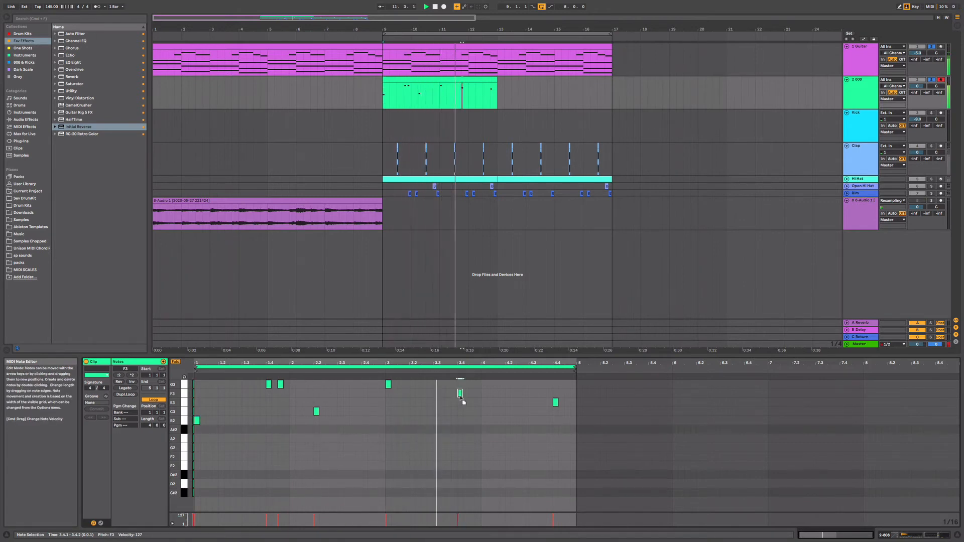
Lower the 808 note on 3.4.1 to C3 and add a second E3 note on 4.4.3.
{"action": "left_click_drag", "start_coordinate": [459, 393], "coordinate": [461, 413]}
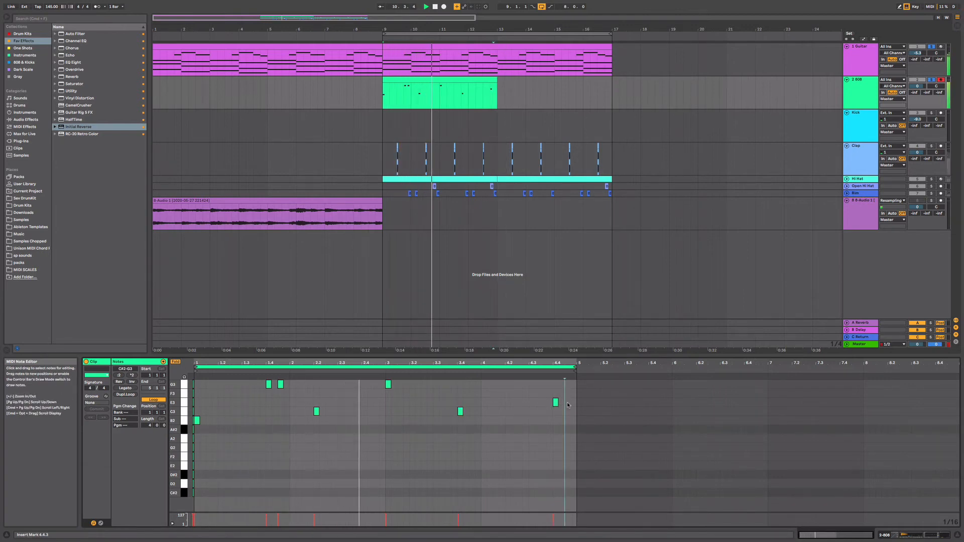
{"action": "double_click", "coordinate": [567, 402]}
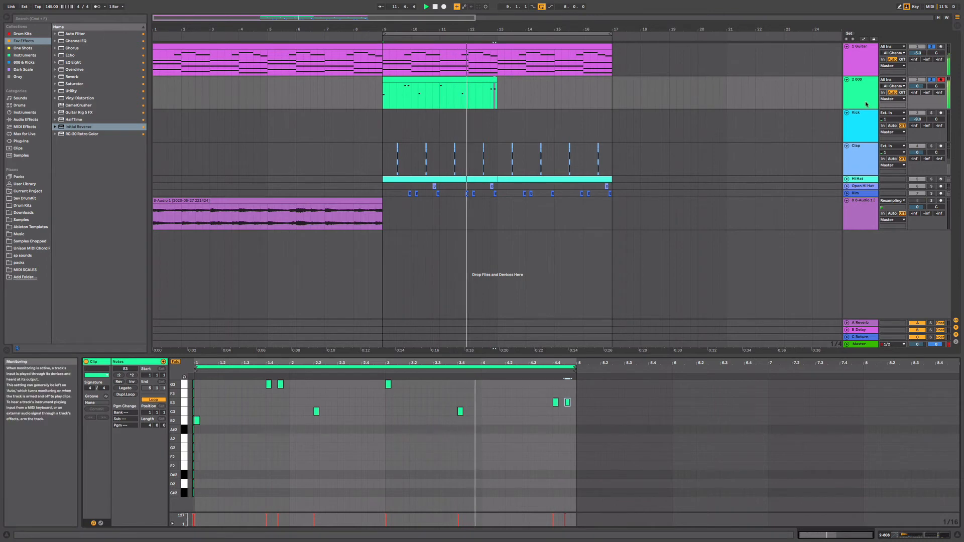
Show the 808 track's device chain, shorten the sampler's amp release and replay the loop from its start.
{"action": "key", "text": "shift+Tab"}
{"action": "left_click_drag", "start_coordinate": [409, 520], "coordinate": [409, 541]}
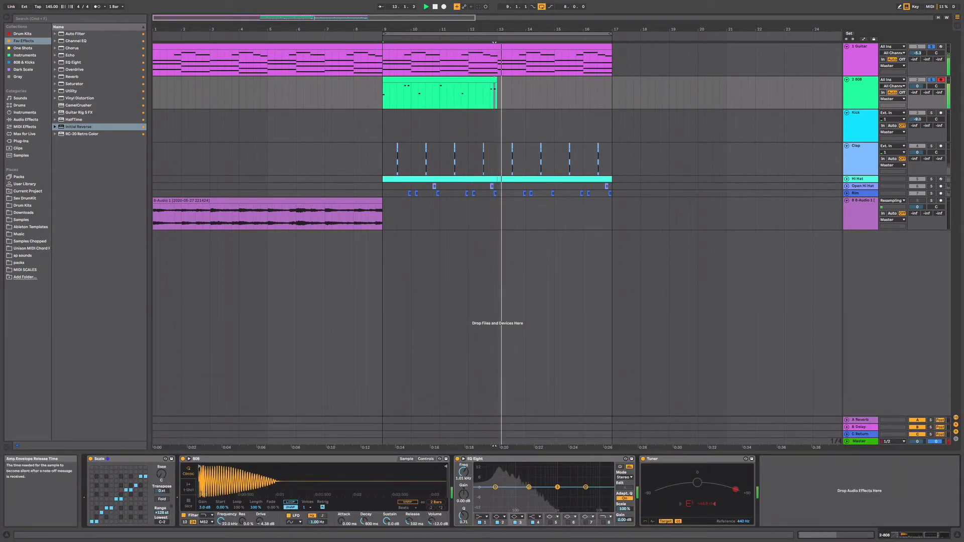
{"action": "key", "text": "space"}
{"action": "key", "text": "space"}
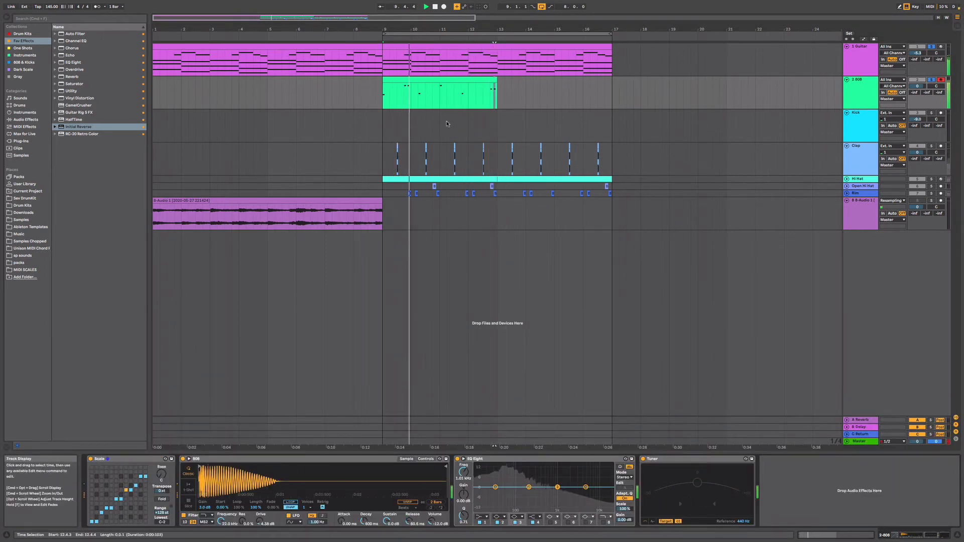
Open the 808 clip in the note editor and select all of its notes.
{"action": "double_click", "coordinate": [425, 79]}
{"action": "left_click", "coordinate": [383, 408]}
{"action": "key", "text": "super+a"}
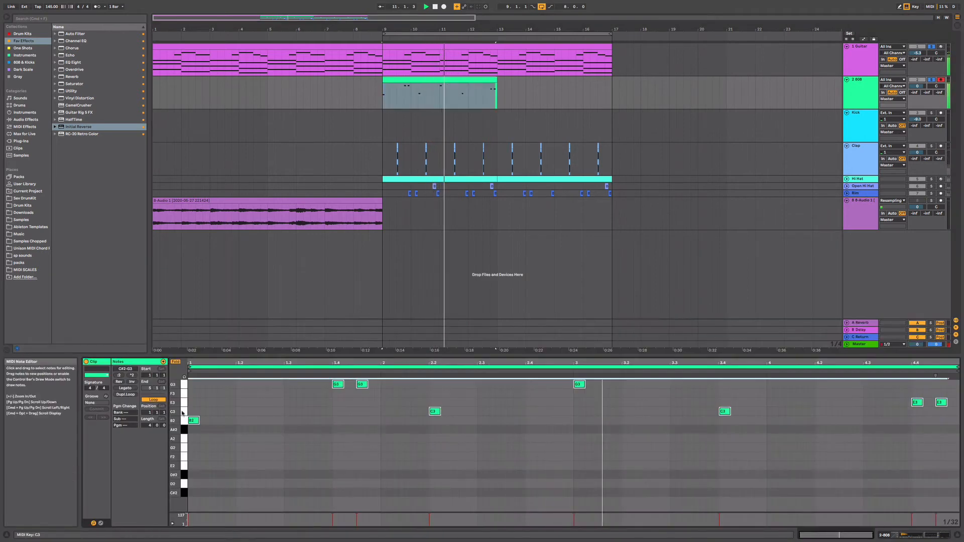
{"action": "left_click", "coordinate": [125, 388]}
{"action": "key", "text": "space"}
{"action": "key", "text": "space"}
{"action": "key", "text": "super+z"}
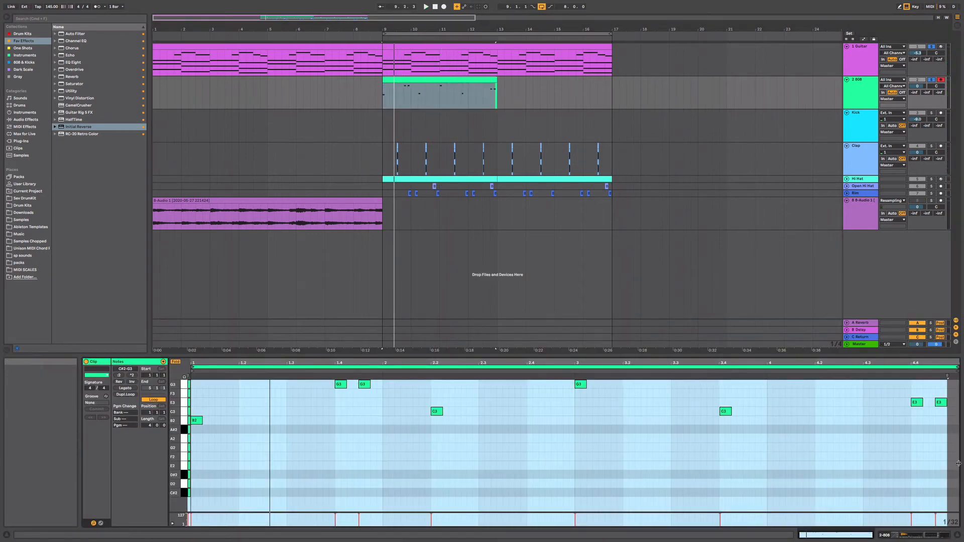
Select all the 808 notes, apply Legato so each extends to the next, and play the loop.
{"action": "left_click_drag", "start_coordinate": [939, 458], "coordinate": [200, 272]}
{"action": "left_click", "coordinate": [125, 388]}
{"action": "key", "text": "space"}
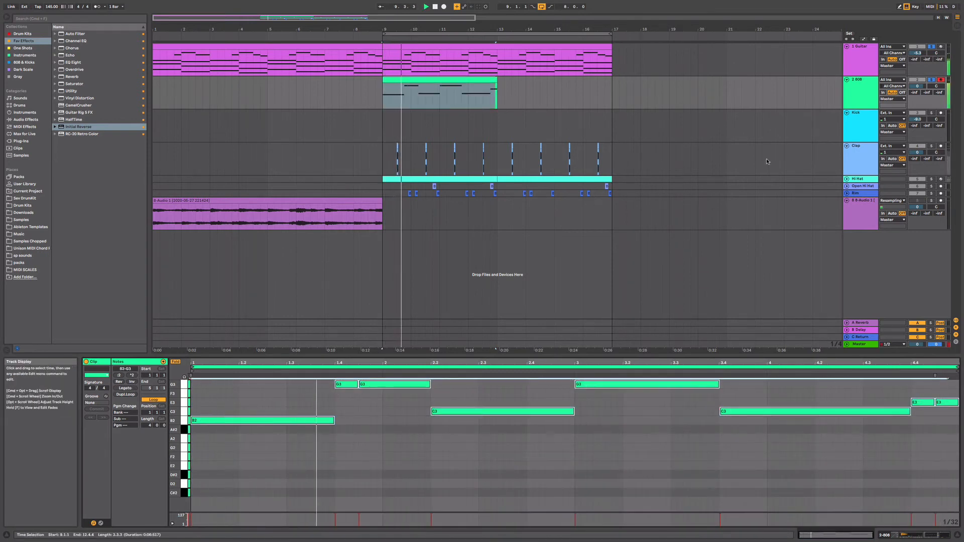
Lower the 808 track's volume to -7 dB, turn off the guitar and 808 solos and replay the loop.
{"action": "key", "text": "Tab"}
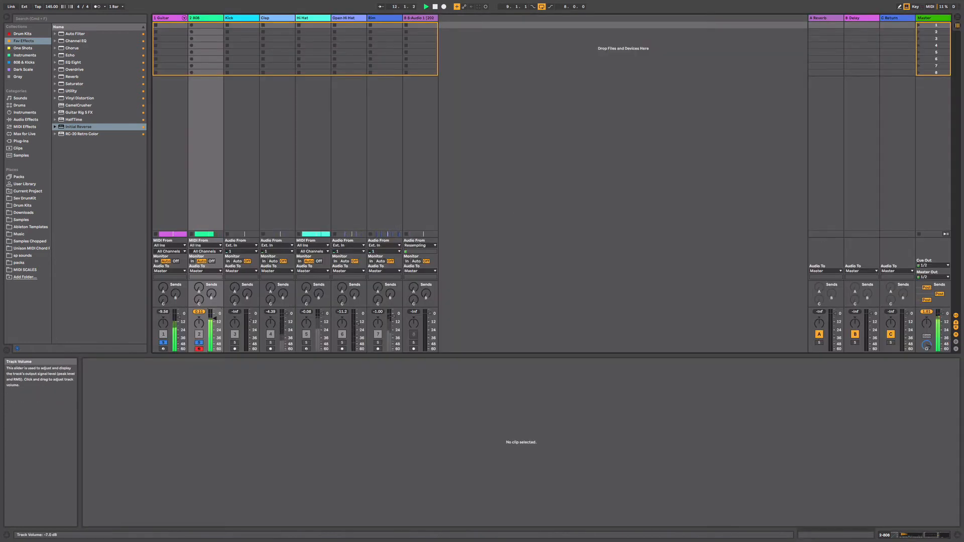
{"action": "key", "text": "Tab"}
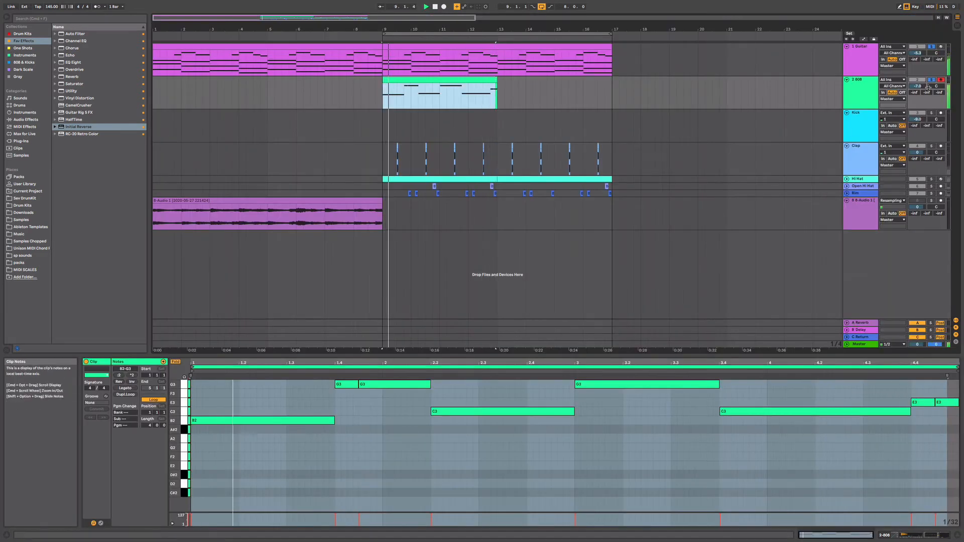
{"action": "left_click", "coordinate": [931, 80]}
{"action": "key", "text": "space"}
{"action": "key", "text": "space"}
Duplicate the four-bar 808 clip so it also fills bars 13 to 16.
{"action": "left_click", "coordinate": [455, 80]}
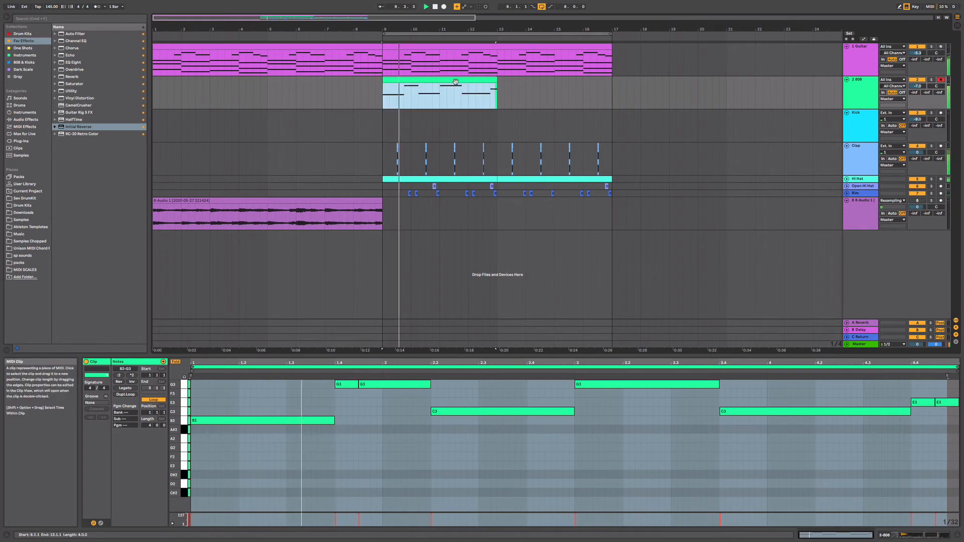
{"action": "key", "text": "super+d"}
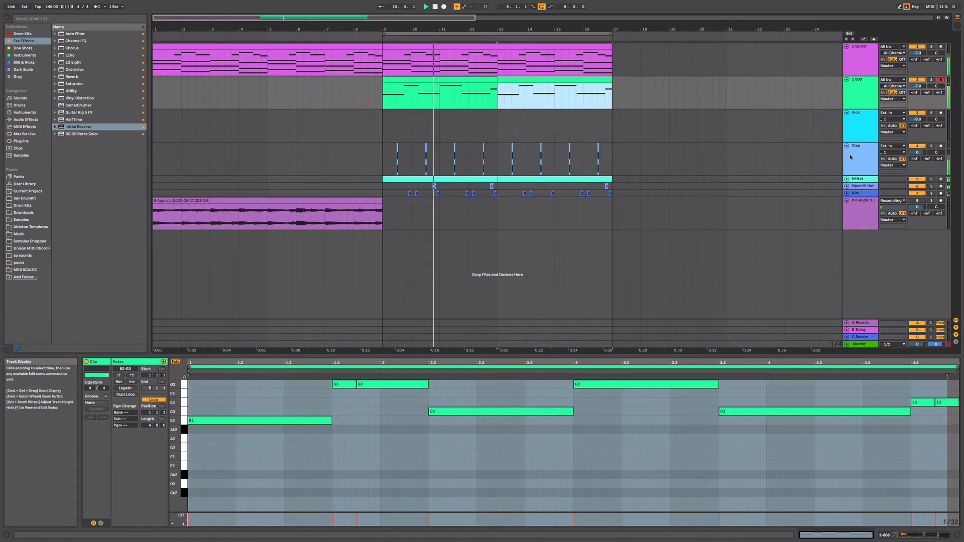
Place the sample BWB WAV 7 KICK (4).wav on the Kick track at the start of bar 9.
{"action": "left_click", "coordinate": [23, 62]}
{"action": "left_click", "coordinate": [374, 128]}
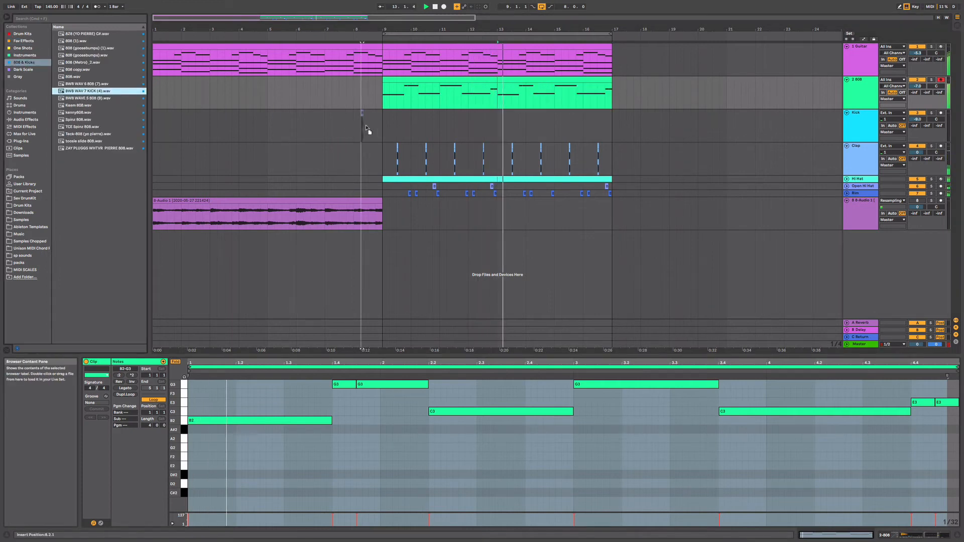
{"action": "left_click_drag", "start_coordinate": [384, 129], "coordinate": [380, 128]}
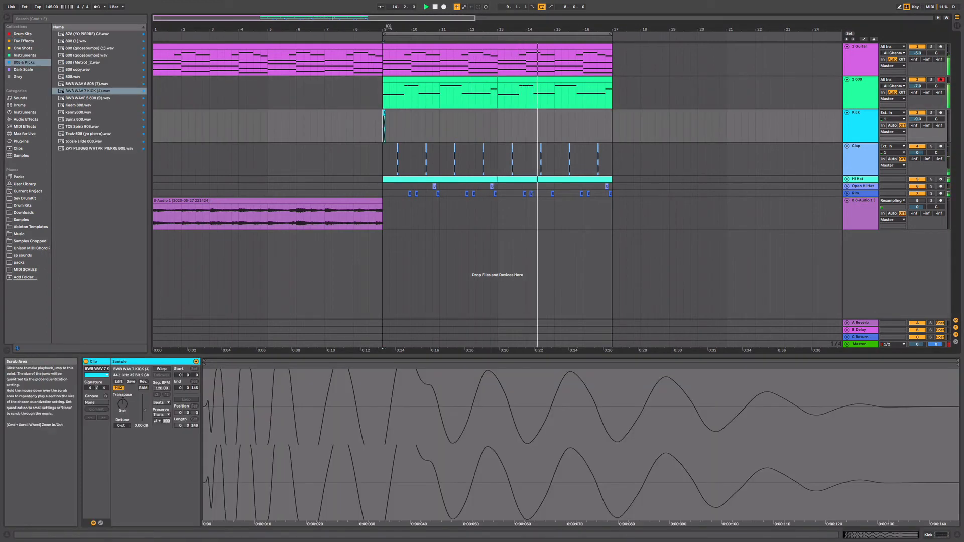
{"action": "scroll", "coordinate": [385, 120], "scroll_direction": "up", "scroll_amount": 5}
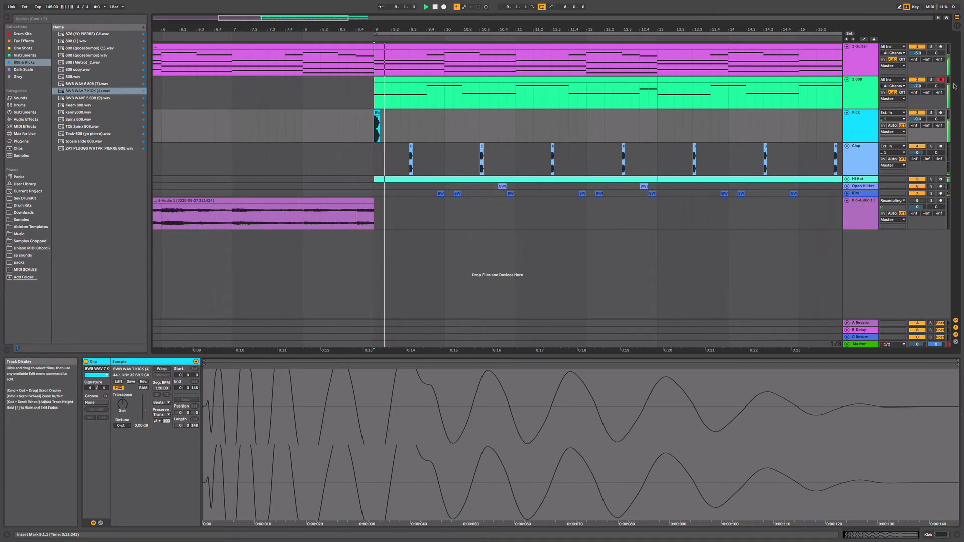
Solo the Kick and 808 tracks together and lower the 808's volume to about -11 dB during playback.
{"action": "left_click", "coordinate": [930, 112]}
{"action": "key", "text": "Tab"}
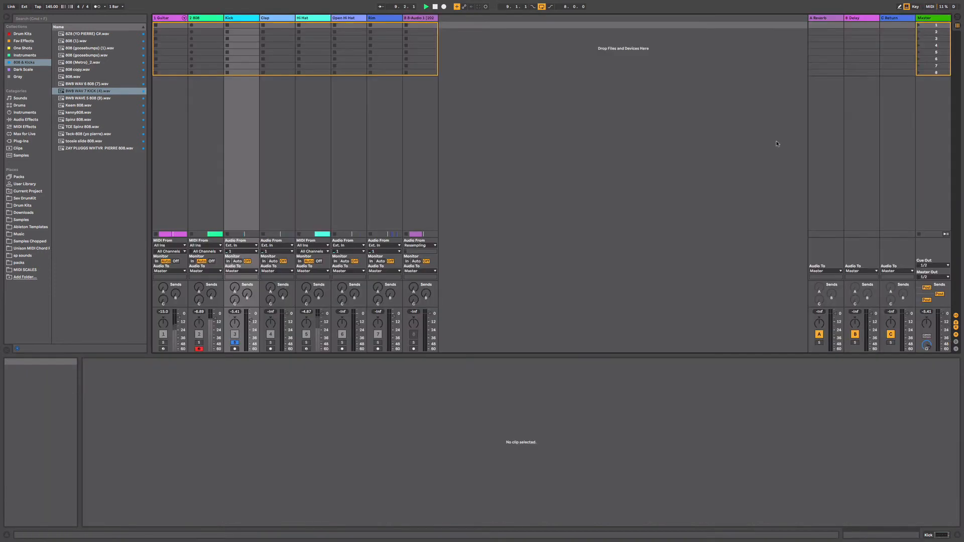
{"action": "left_click", "coordinate": [199, 342], "text": "super"}
{"action": "key", "text": "space"}
{"action": "key", "text": "space"}
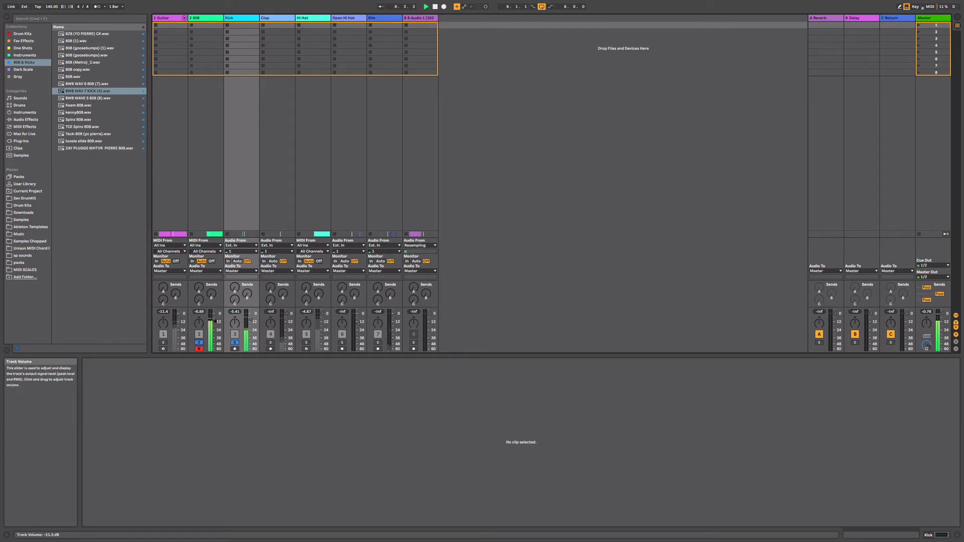
Add a Compressor to the end of the 808 track's device chain and replay the kick and 808.
{"action": "left_click", "coordinate": [208, 24]}
{"action": "left_click", "coordinate": [27, 119]}
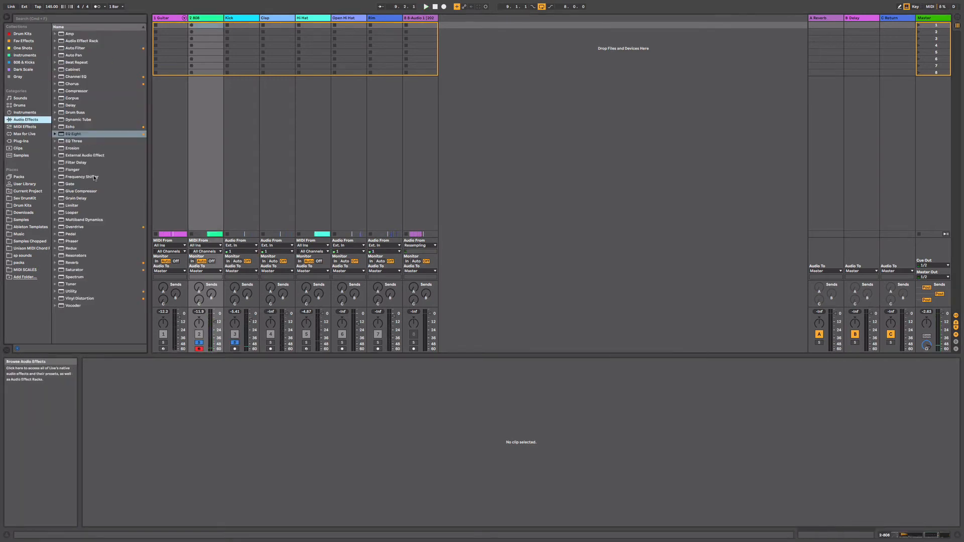
{"action": "left_click", "coordinate": [75, 91]}
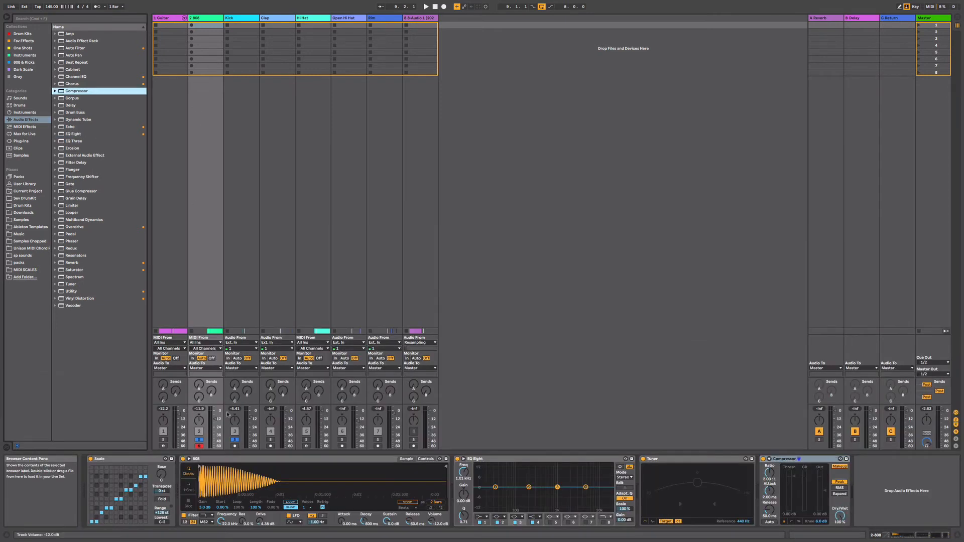
{"action": "key", "text": "space"}
{"action": "key", "text": "space"}
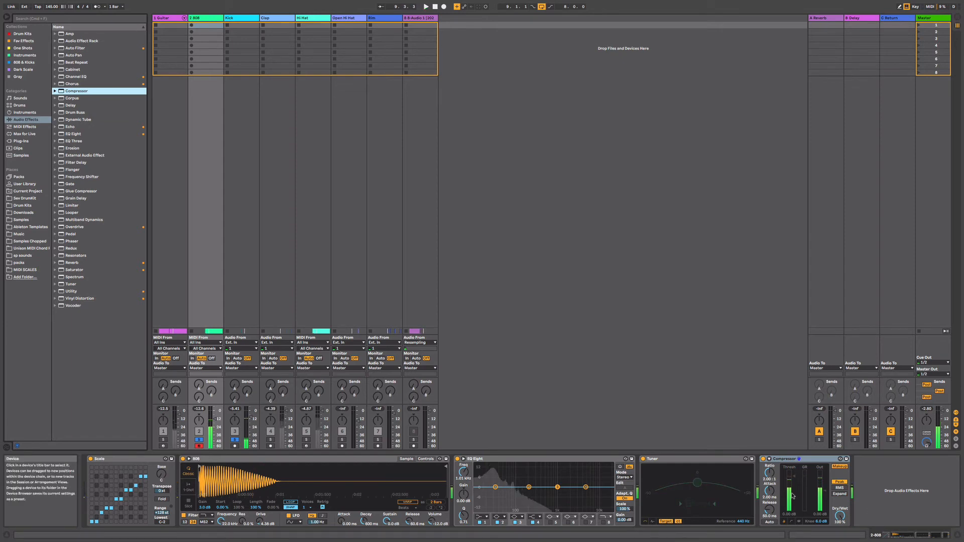
Set the 808 Compressor's ratio to inf:1 and enable its sidechain with the Kick track as audio source.
{"action": "left_click_drag", "start_coordinate": [769, 472], "coordinate": [769, 431]}
{"action": "left_click", "coordinate": [770, 460]}
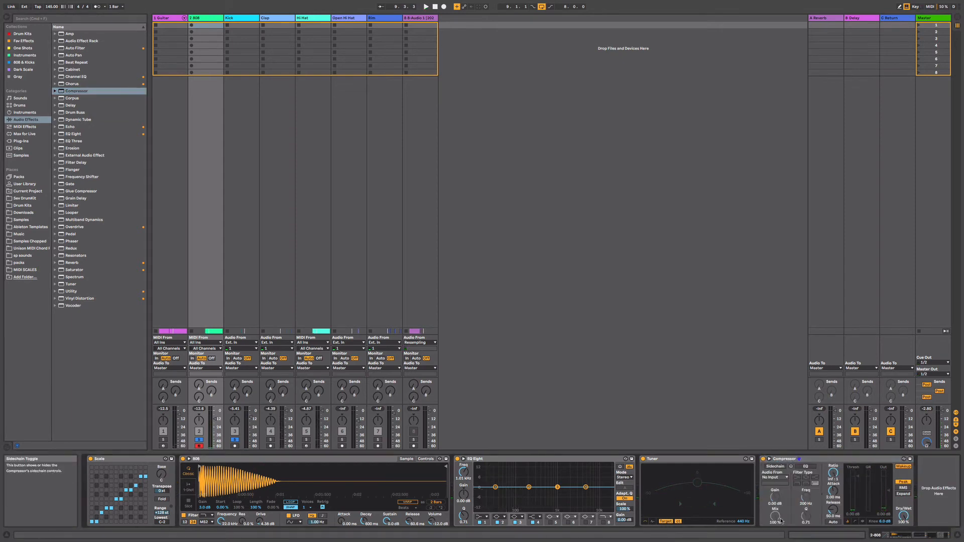
{"action": "left_click", "coordinate": [783, 477]}
{"action": "left_click", "coordinate": [783, 477]}
{"action": "left_click", "coordinate": [783, 477]}
{"action": "left_click", "coordinate": [768, 414]}
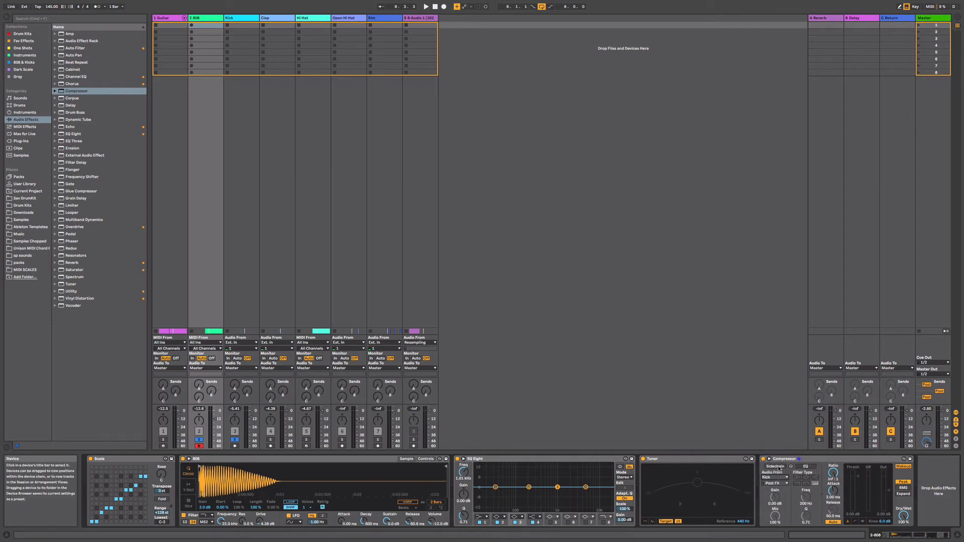
{"action": "left_click", "coordinate": [775, 466]}
Replay the kick and 808 while lowering the Compressor's threshold and the Kick track's volume.
{"action": "key", "text": "space"}
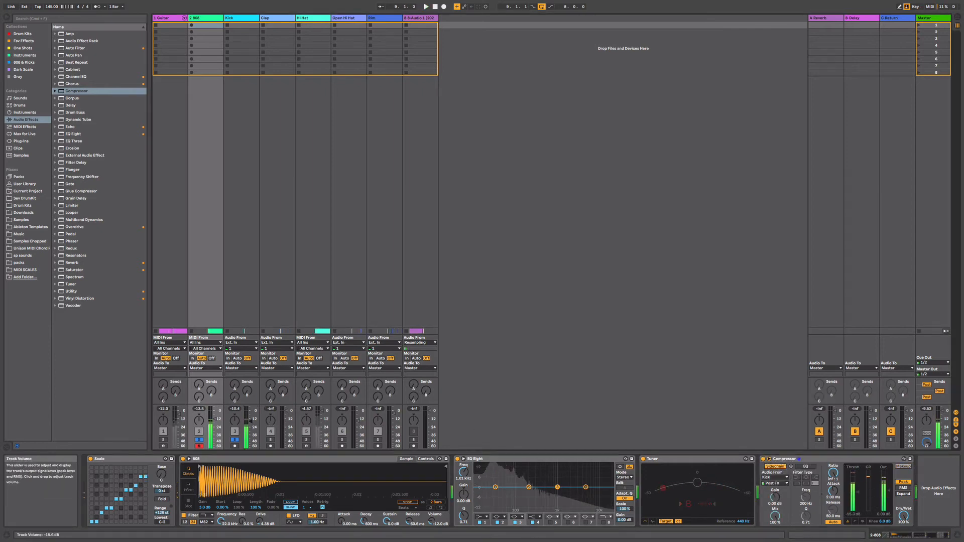
{"action": "key", "text": "space"}
{"action": "key", "text": "space"}
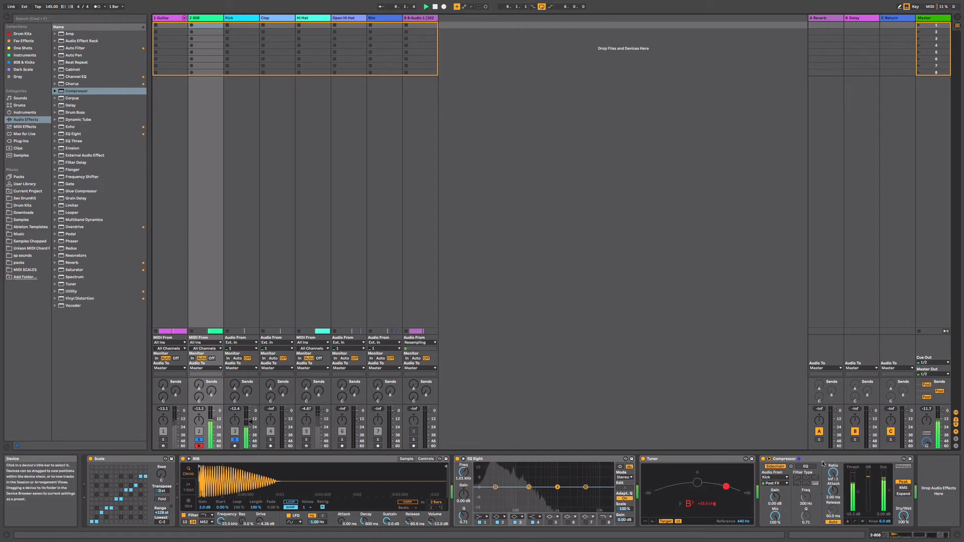
{"action": "key", "text": "space"}
{"action": "left_click", "coordinate": [811, 458]}
{"action": "key", "text": "space"}
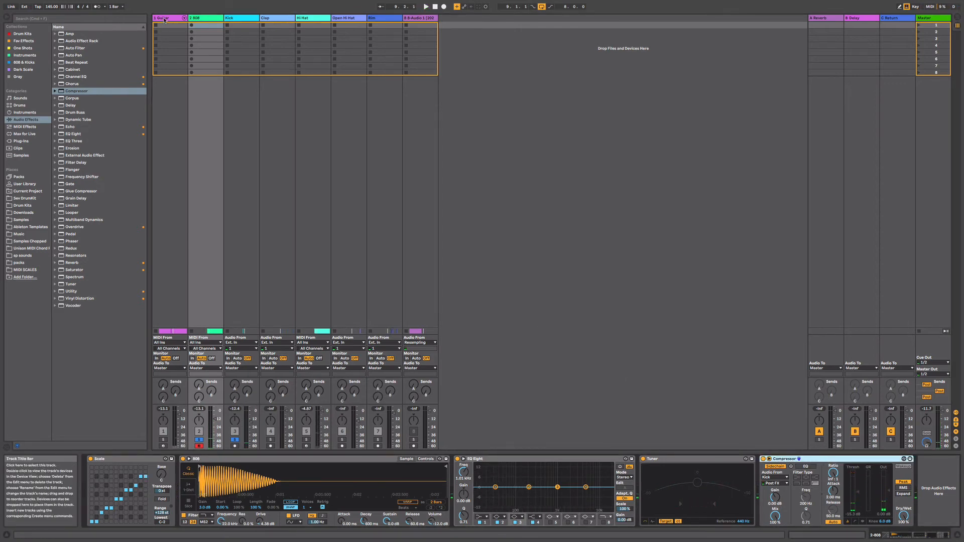
Solo the Guitar track alongside the kick and 808, set its volume to -8.7 dB and show its last effects.
{"action": "left_click", "coordinate": [163, 21]}
{"action": "left_click", "coordinate": [162, 440]}
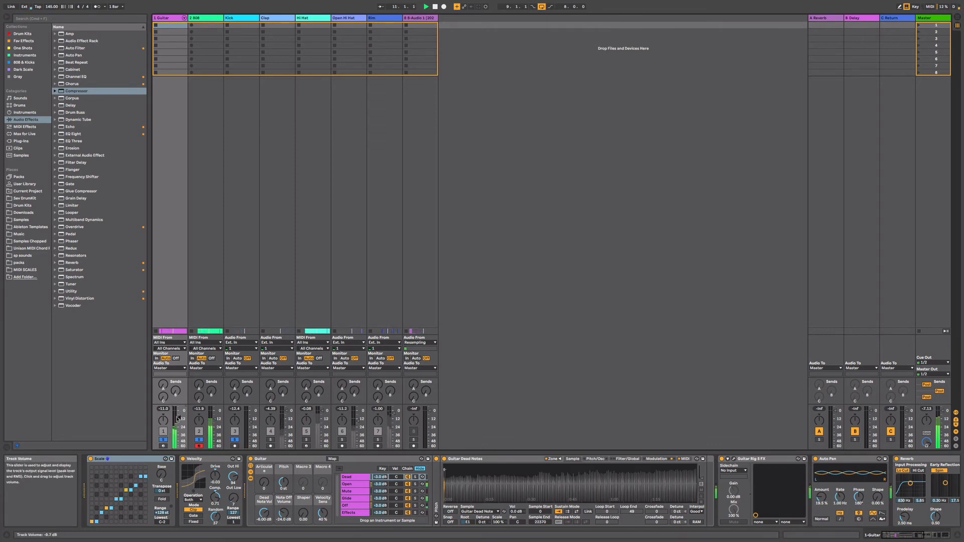
{"action": "left_click", "coordinate": [167, 16]}
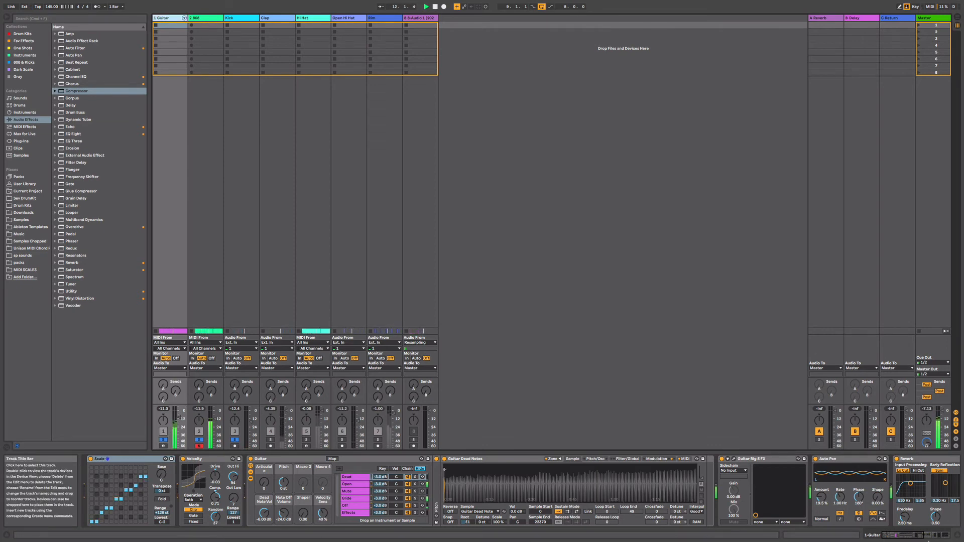
{"action": "scroll", "coordinate": [806, 501], "scroll_direction": "right", "scroll_amount": 10}
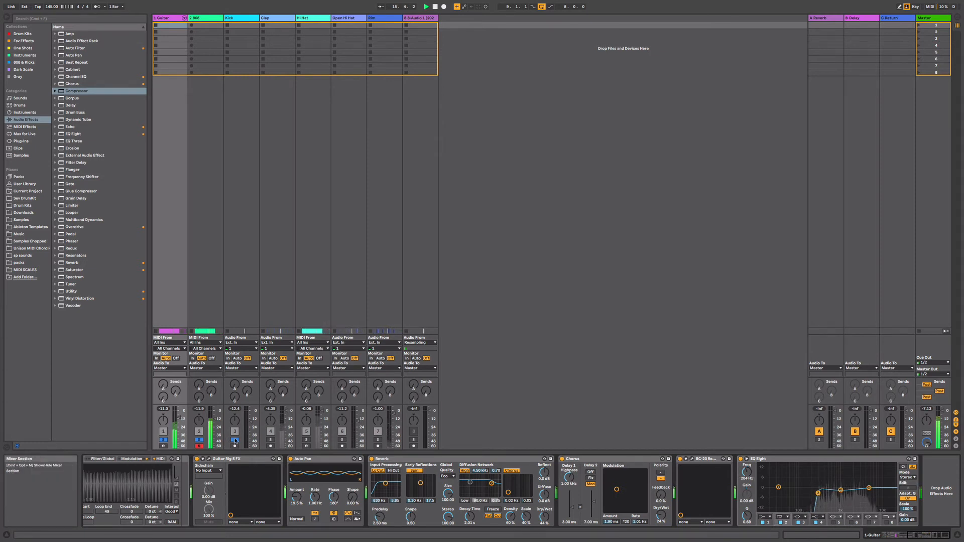
Add the Clap, Hi Hat, Open Hi Hat and Rim tracks to the solo group and balance their volumes during playback.
{"action": "left_click", "coordinate": [270, 439], "text": "super"}
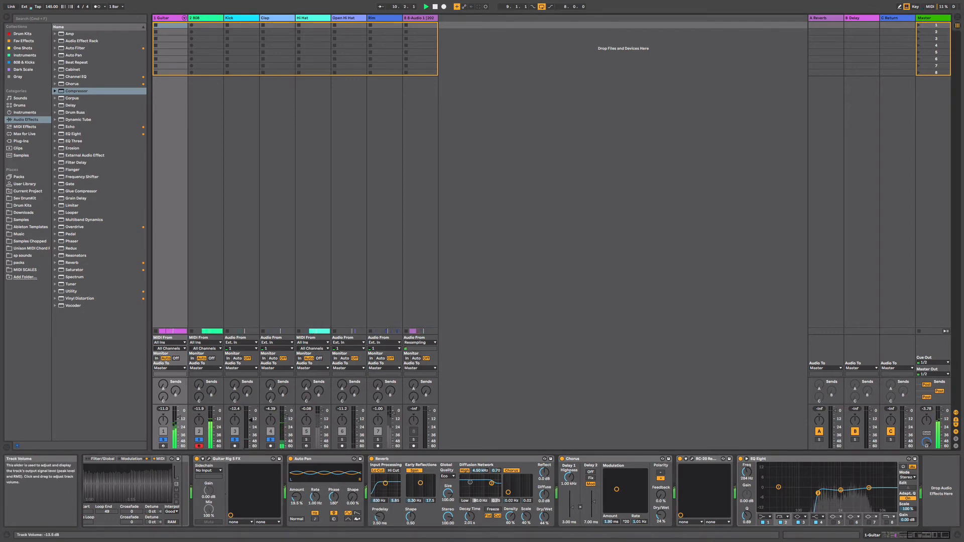
{"action": "left_click", "coordinate": [305, 440], "text": "super"}
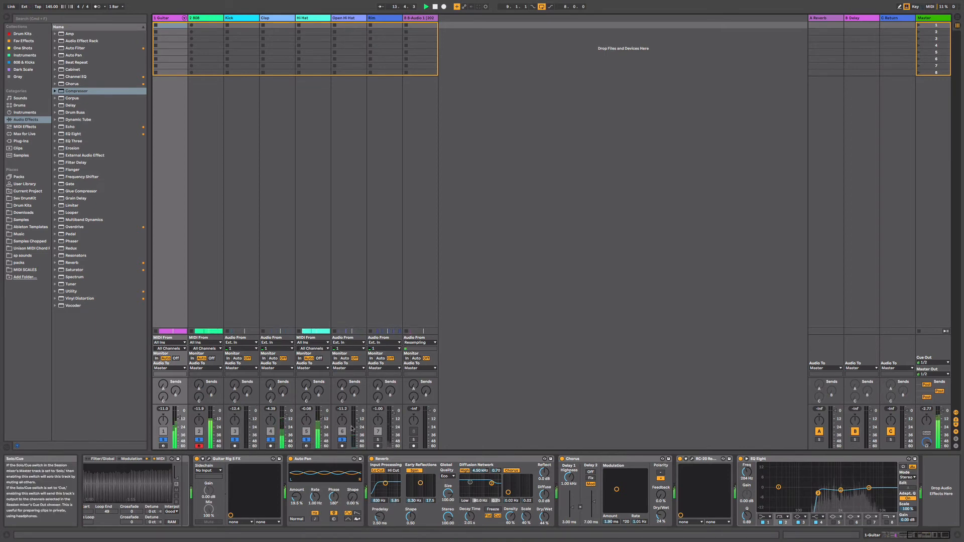
{"action": "left_click", "coordinate": [378, 439], "text": "super"}
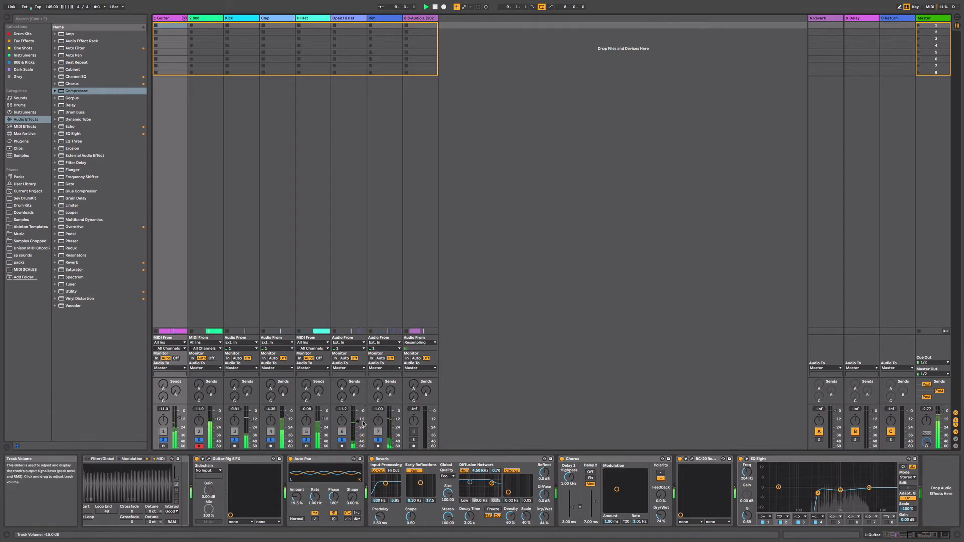
Return to the arrangement, select the kick clip at bar 9, turn off all solos and replay the full loop.
{"action": "key", "text": "Tab"}
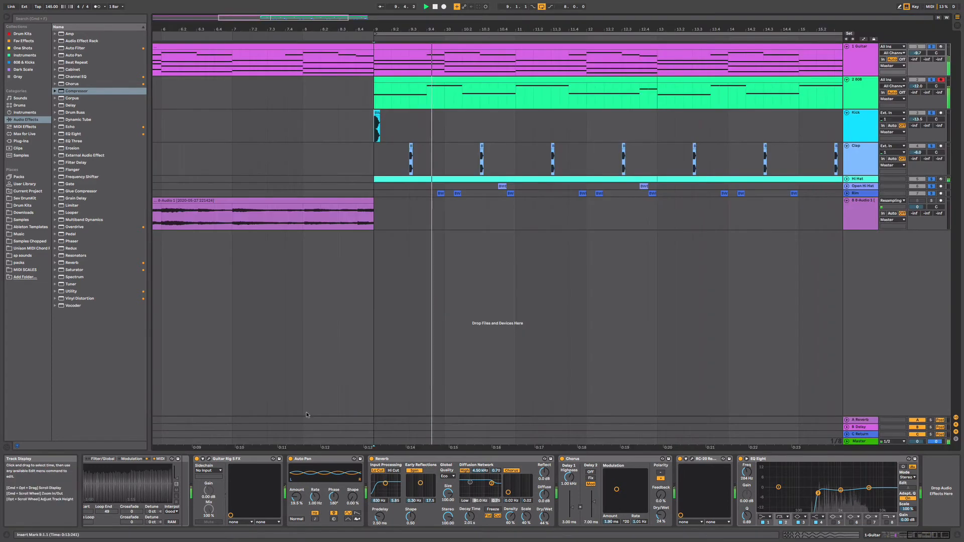
{"action": "left_click", "coordinate": [375, 114]}
{"action": "key", "text": "space"}
{"action": "key", "text": "space"}
{"action": "key", "text": "space"}
{"action": "key", "text": "space"}
{"action": "left_click", "coordinate": [931, 113]}
{"action": "key", "text": "space"}
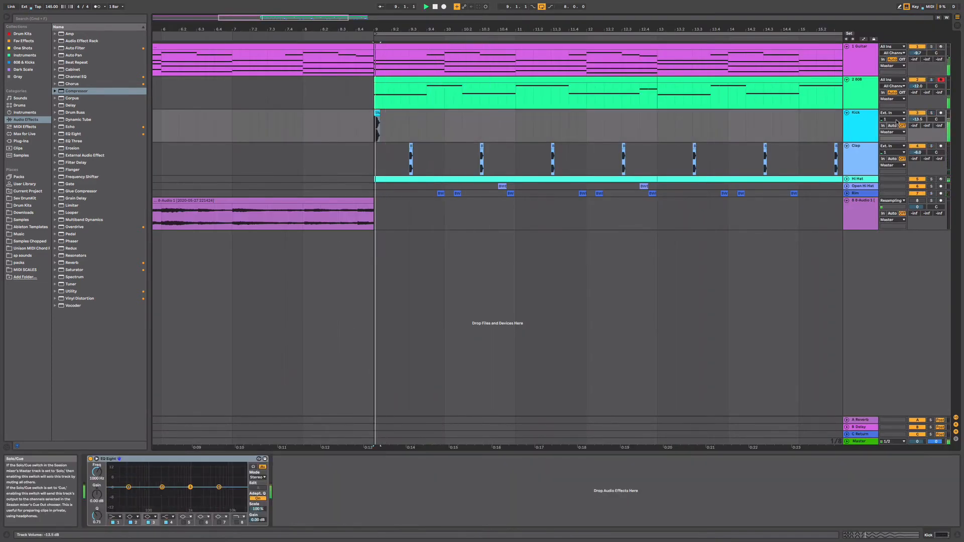
{"action": "key", "text": "space"}
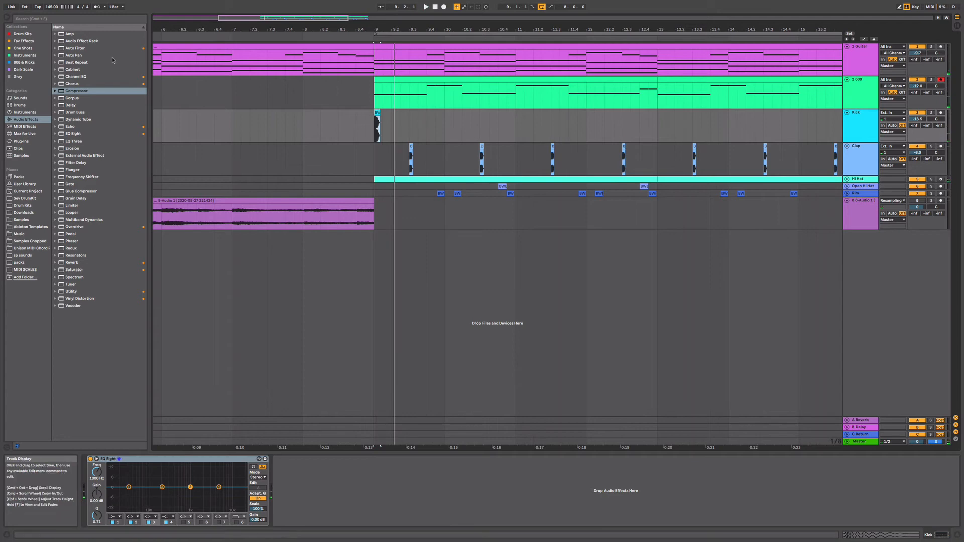
Replace the kick at the start of bar 9 with BWB WAV 7 KICK (10).wav from the BWB Vol 7 kit and replay.
{"action": "left_click", "coordinate": [22, 34]}
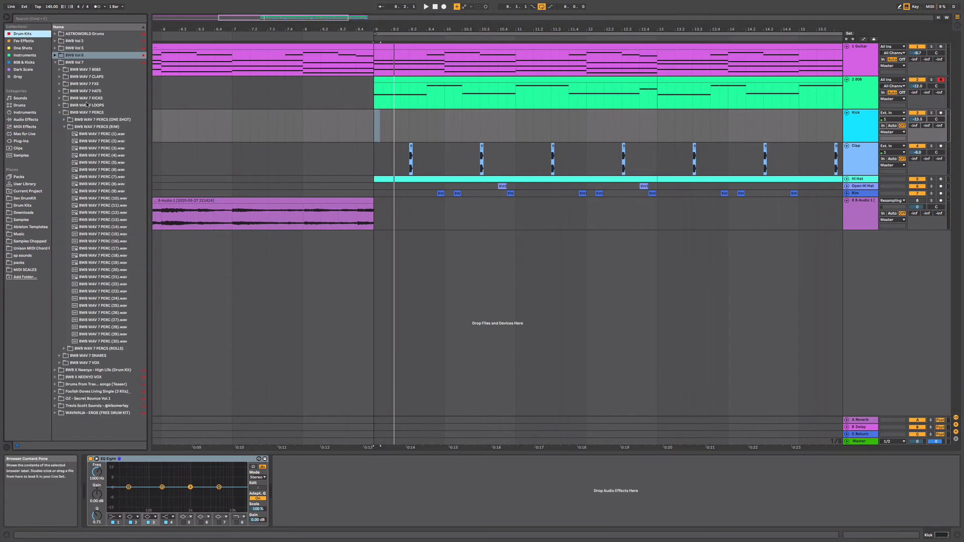
{"action": "left_click", "coordinate": [61, 113]}
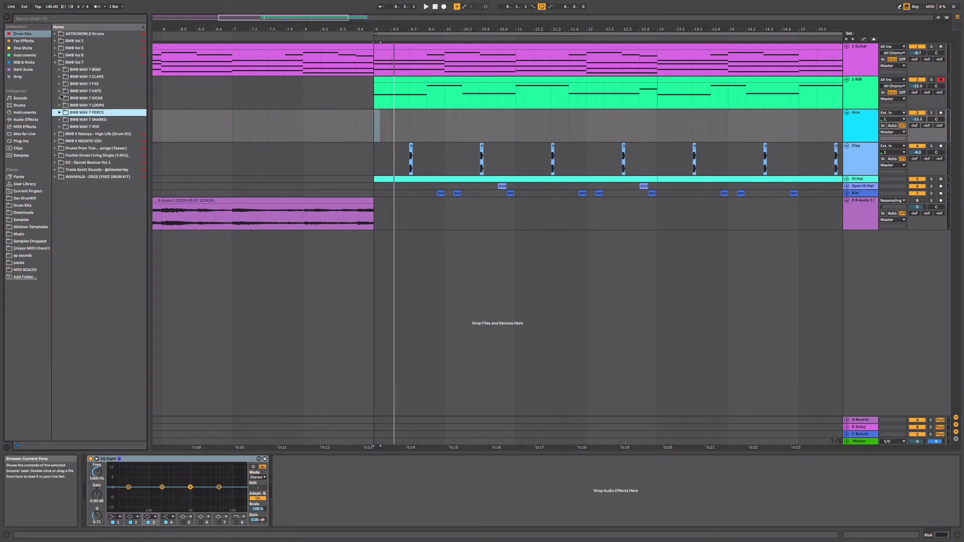
{"action": "left_click", "coordinate": [60, 98]}
{"action": "left_click", "coordinate": [92, 170]}
{"action": "left_click_drag", "start_coordinate": [114, 170], "coordinate": [376, 127]}
{"action": "key", "text": "space"}
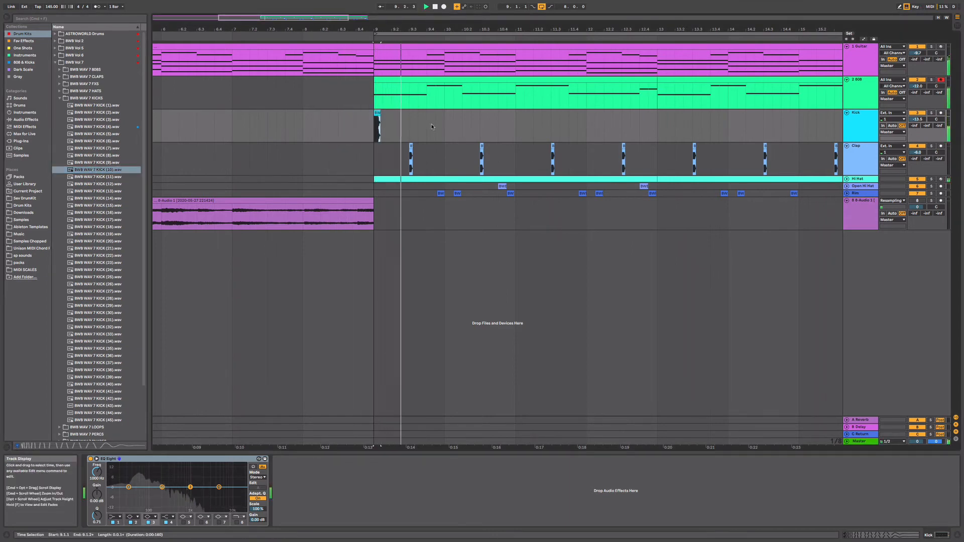
Paste copies of the kick at 9.4, 10.2 and 11.1 to match the 808 notes.
{"action": "key", "text": "super+v"}
{"action": "left_click", "coordinate": [465, 126]}
{"action": "key", "text": "super+v"}
{"action": "left_click", "coordinate": [515, 126]}
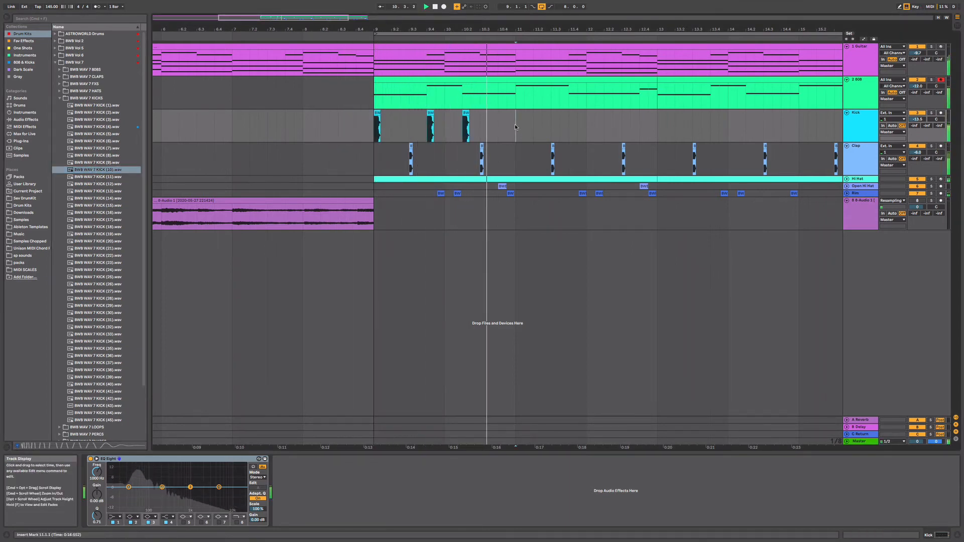
{"action": "key", "text": "super+v"}
Duplicate the two-bar kick pattern from bars 9 to 11 three times so it fills the loop up to bar 17.
{"action": "left_click_drag", "start_coordinate": [516, 129], "coordinate": [409, 120]}
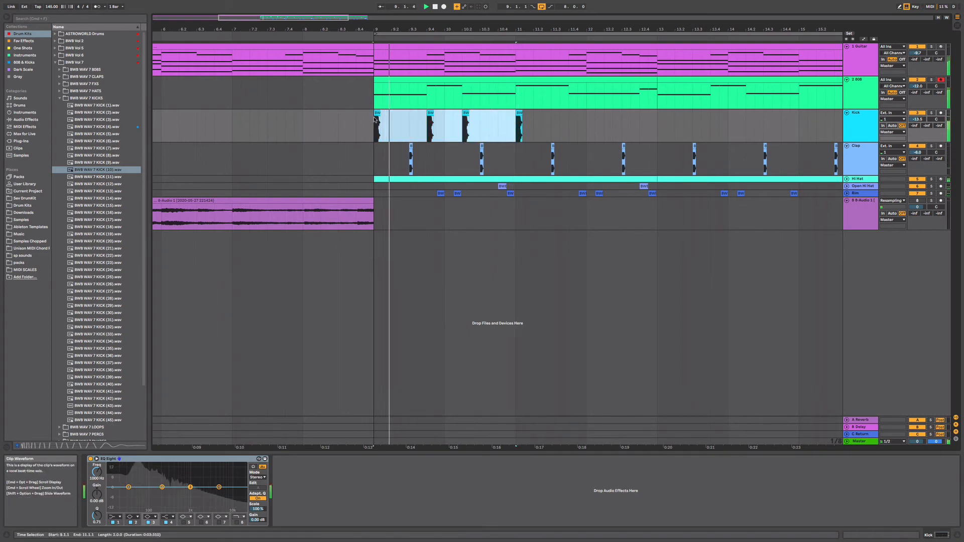
{"action": "key", "text": "super+d"}
{"action": "key", "text": "super+d"}
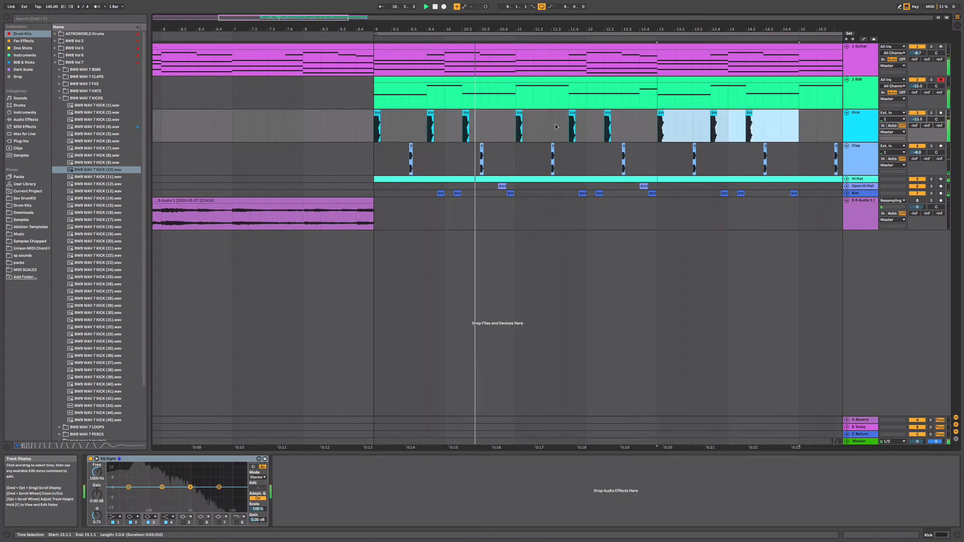
{"action": "key", "text": "super+d"}
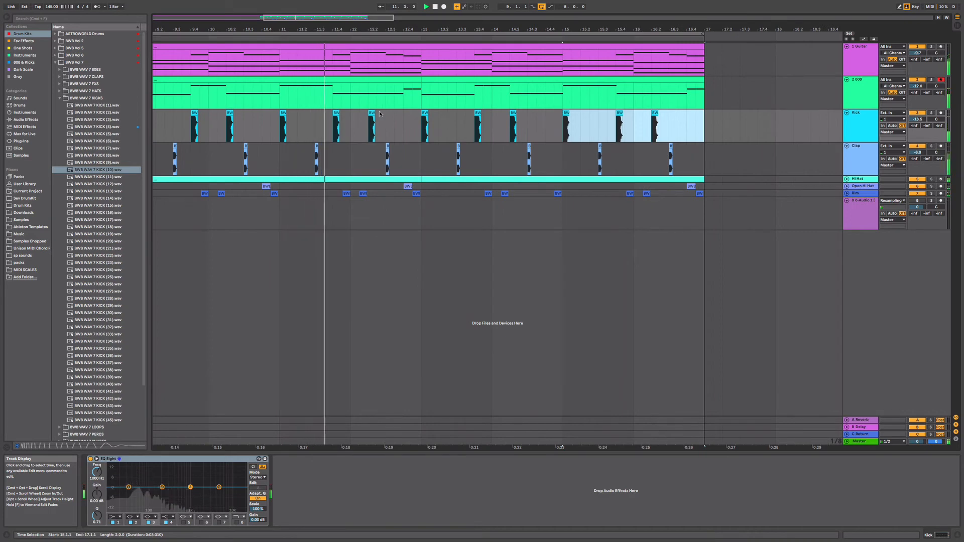
Add a pair of quick kicks on beat 12.4 and repeat the pair at 16.4.
{"action": "left_click_drag", "start_coordinate": [373, 113], "coordinate": [424, 122]}
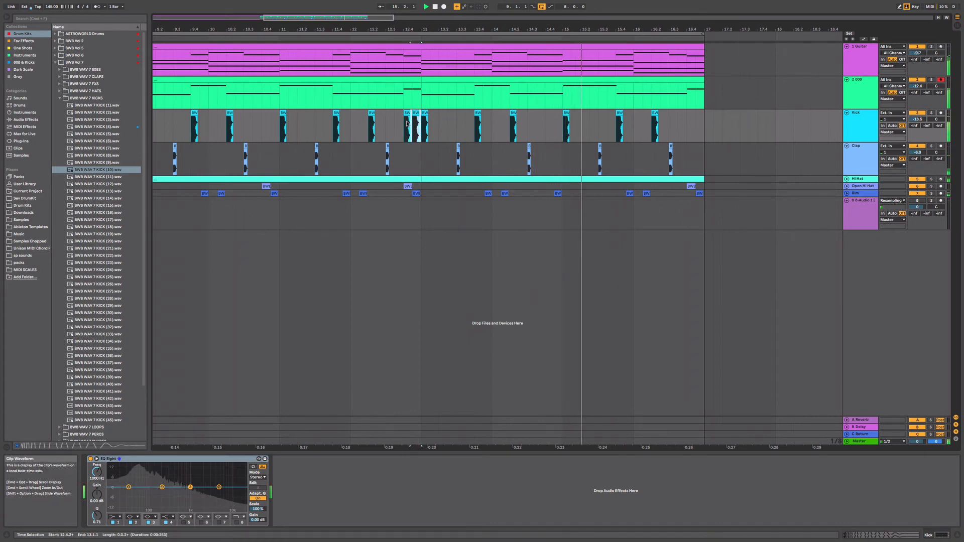
{"action": "left_click", "coordinate": [692, 123]}
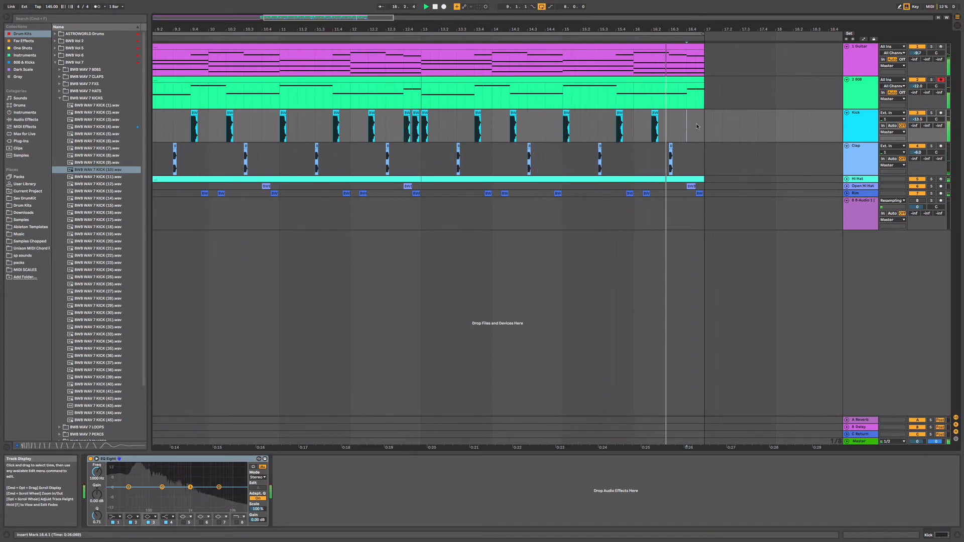
{"action": "key", "text": "super+v"}
Set the ratio of the 808 track's sidechain compressor to 3.00:1 and switch the compressor off.
{"action": "left_click", "coordinate": [858, 101]}
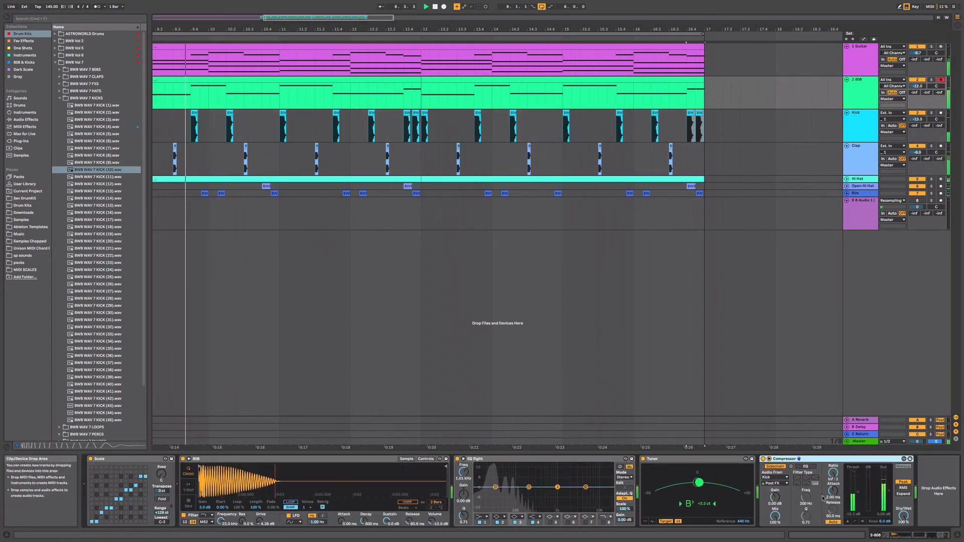
{"action": "mouse_move", "coordinate": [833, 473]}
{"action": "left_mouse_down"}
{"action": "mouse_move", "coordinate": [833, 506]}
{"action": "mouse_move", "coordinate": [834, 473]}
{"action": "left_mouse_up"}
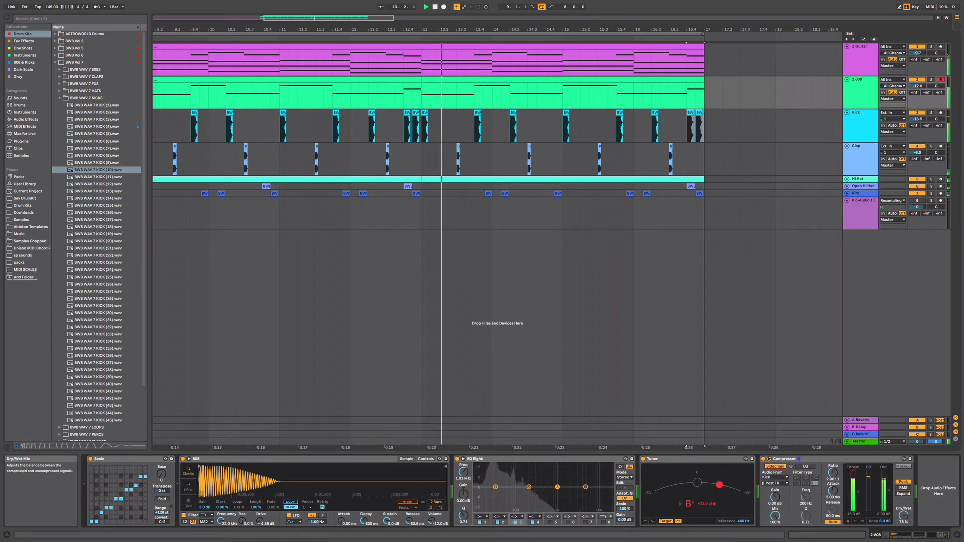
{"action": "left_click", "coordinate": [763, 459]}
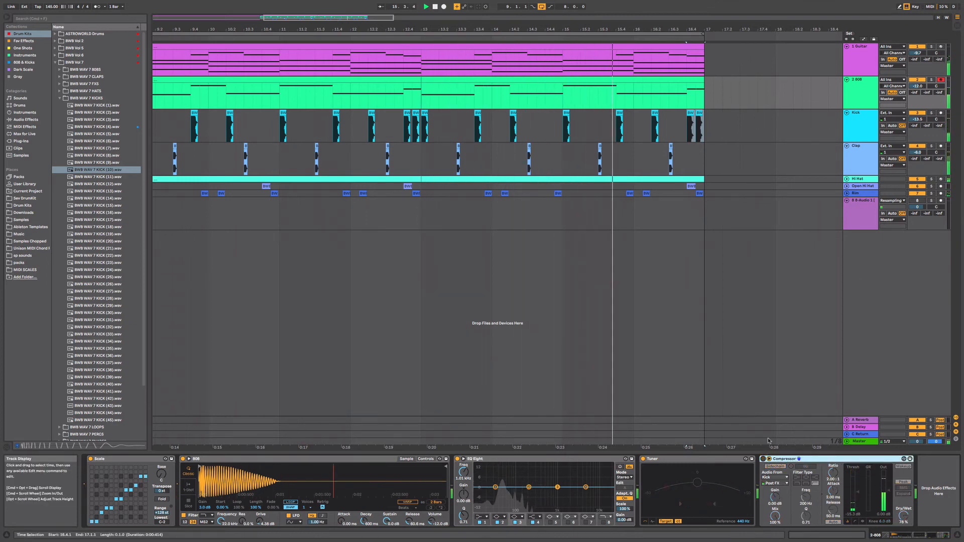
Check the mixer levels, and duplicate bars 9 to 17 of the Guitar, 808 and drum tracks to start at bar 17.
{"action": "key", "text": "Tab"}
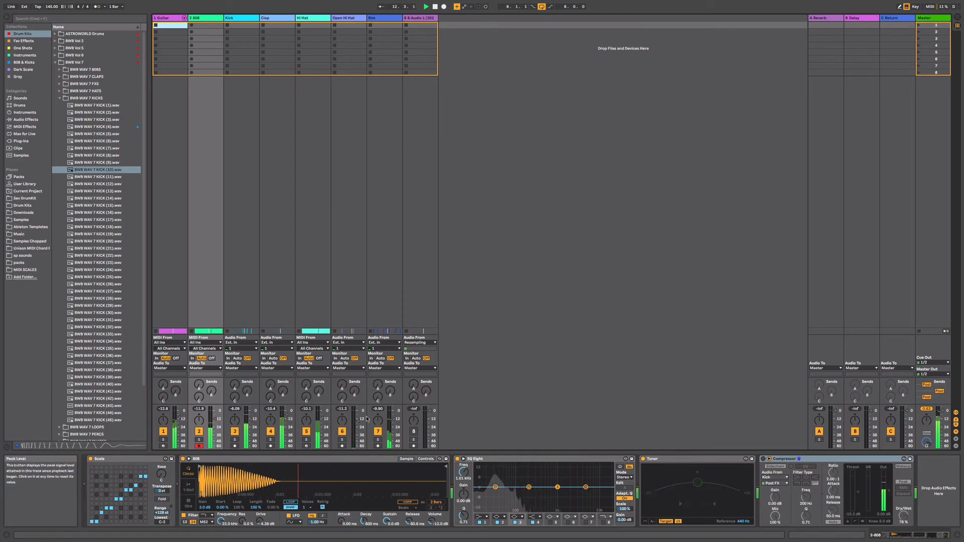
{"action": "key", "text": "Tab"}
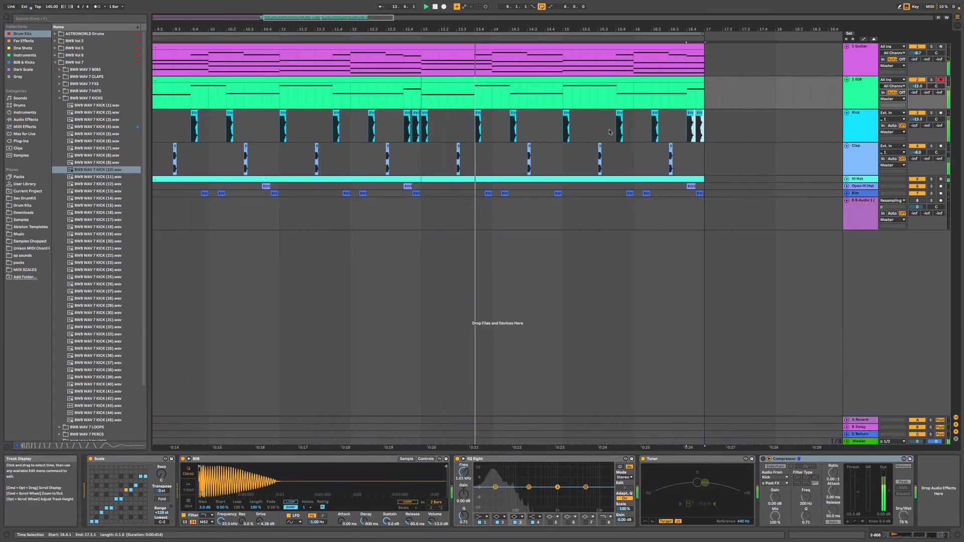
{"action": "left_click_drag", "start_coordinate": [524, 29], "coordinate": [524, 12]}
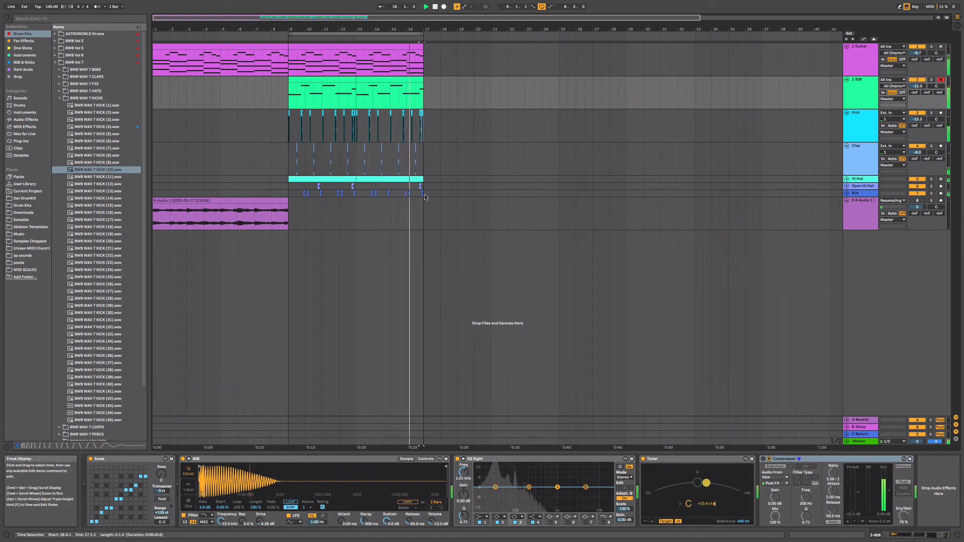
{"action": "left_click_drag", "start_coordinate": [430, 195], "coordinate": [304, 52]}
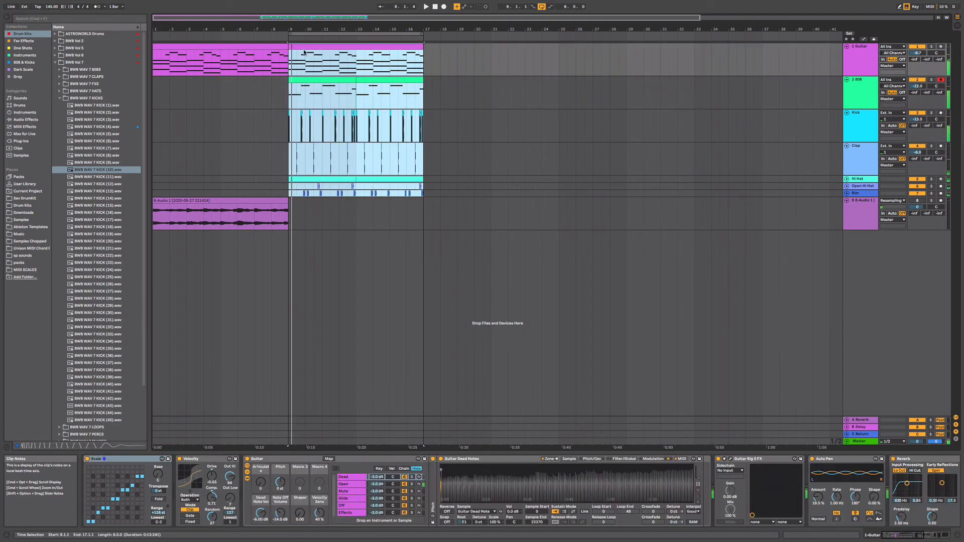
{"action": "key", "text": "super+d"}
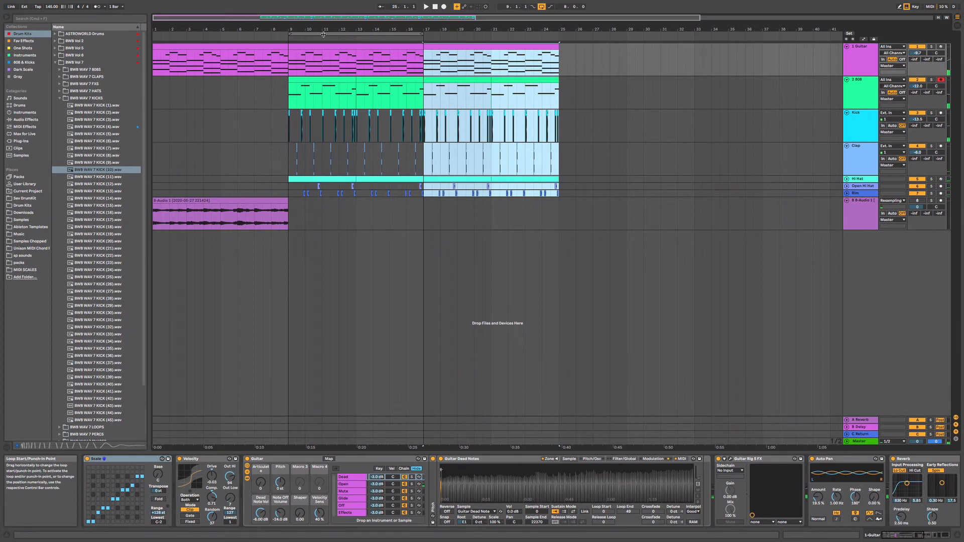
Delete the kicks and both 808 clips between bars 9 and 17 and play from bar 9.
{"action": "left_click", "coordinate": [299, 79]}
{"action": "left_click", "coordinate": [422, 122]}
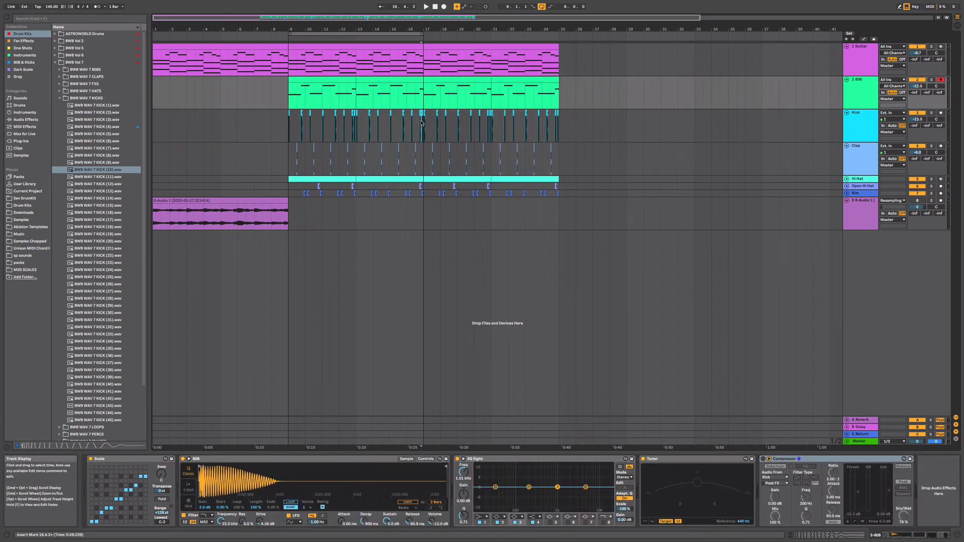
{"action": "left_click_drag", "start_coordinate": [422, 123], "coordinate": [286, 117]}
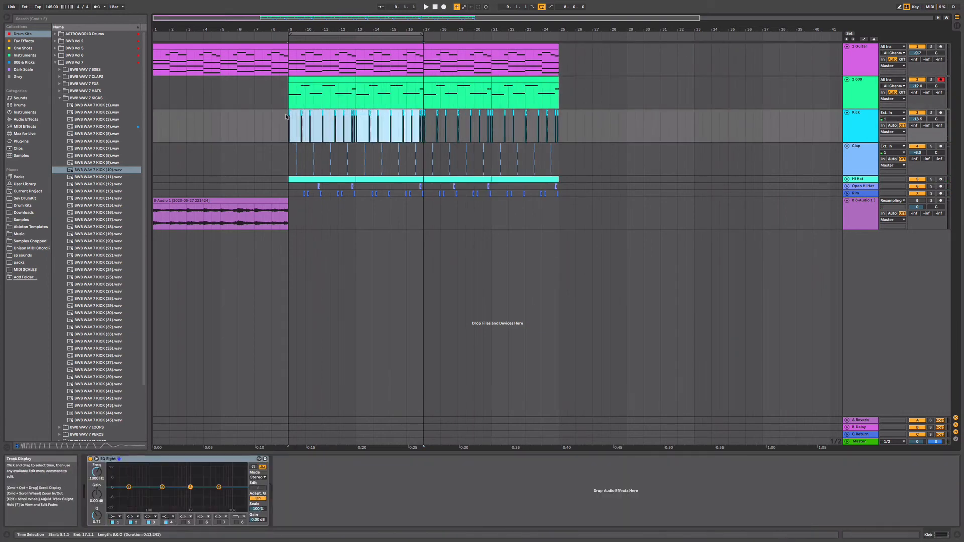
{"action": "key", "text": "Delete"}
{"action": "left_click", "coordinate": [312, 80]}
{"action": "key", "text": "Delete"}
{"action": "left_click", "coordinate": [367, 79]}
{"action": "key", "text": "Delete"}
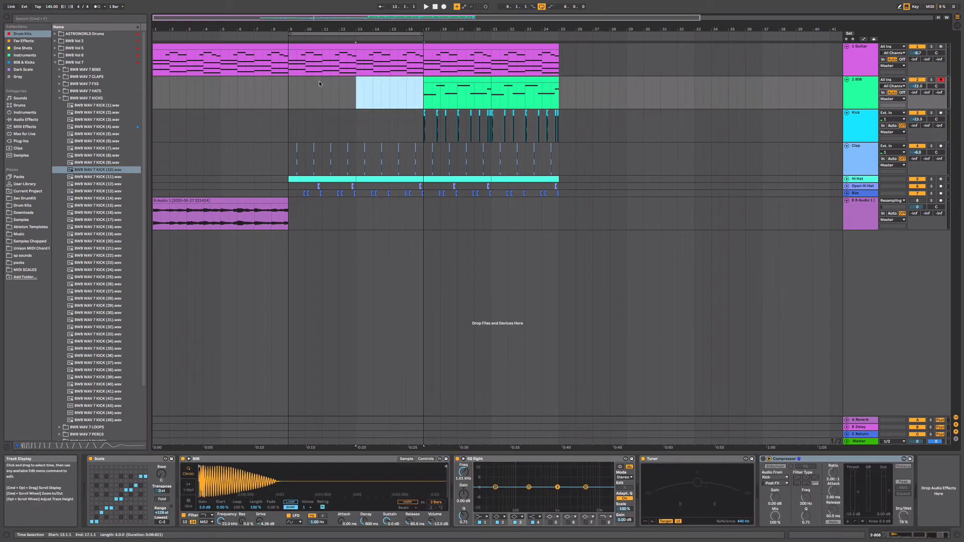
{"action": "left_click", "coordinate": [288, 91]}
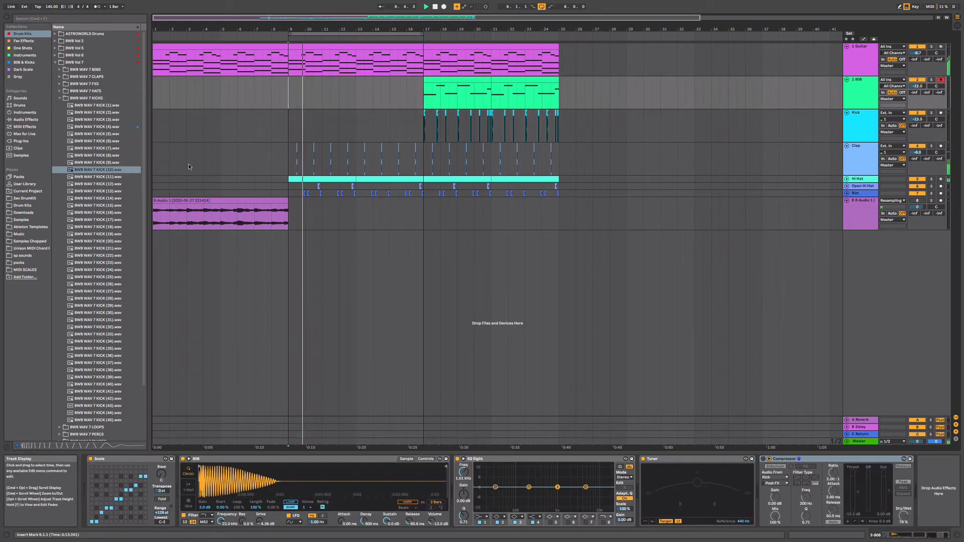
Place Krs_Cymbol_3.wav from the Gray collection on a new track at bar 9 and copy it to bar 17.
{"action": "left_click", "coordinate": [16, 77]}
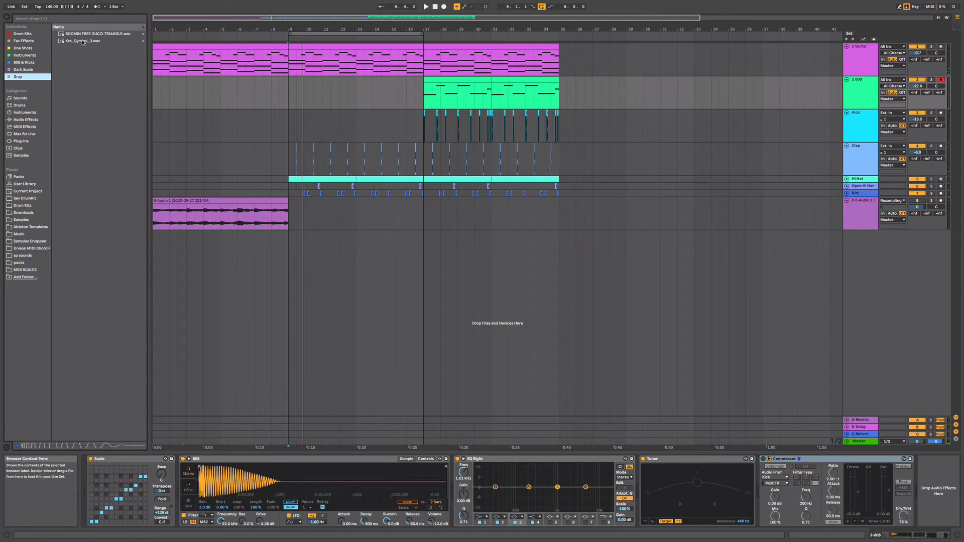
{"action": "left_click_drag", "start_coordinate": [83, 42], "coordinate": [289, 258]}
{"action": "key", "text": "space"}
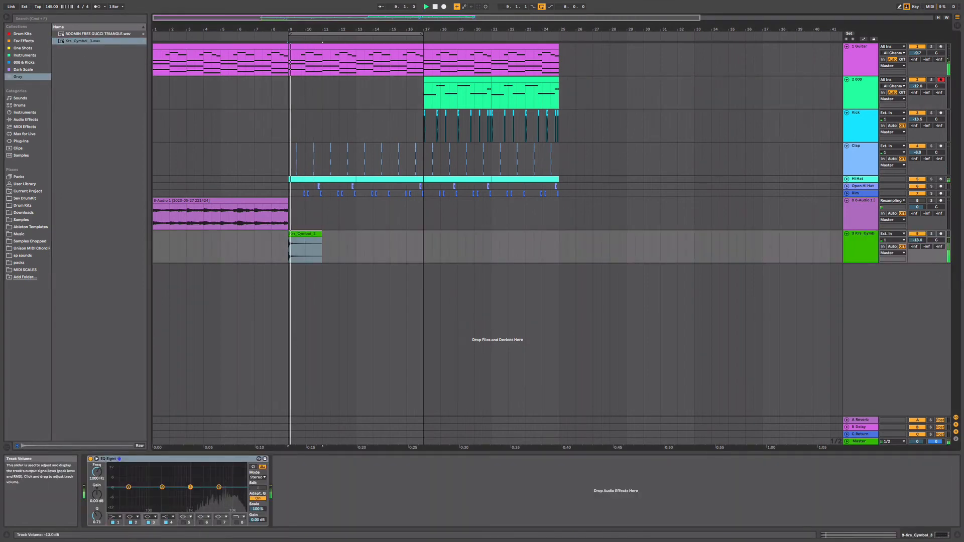
{"action": "left_click", "coordinate": [310, 234]}
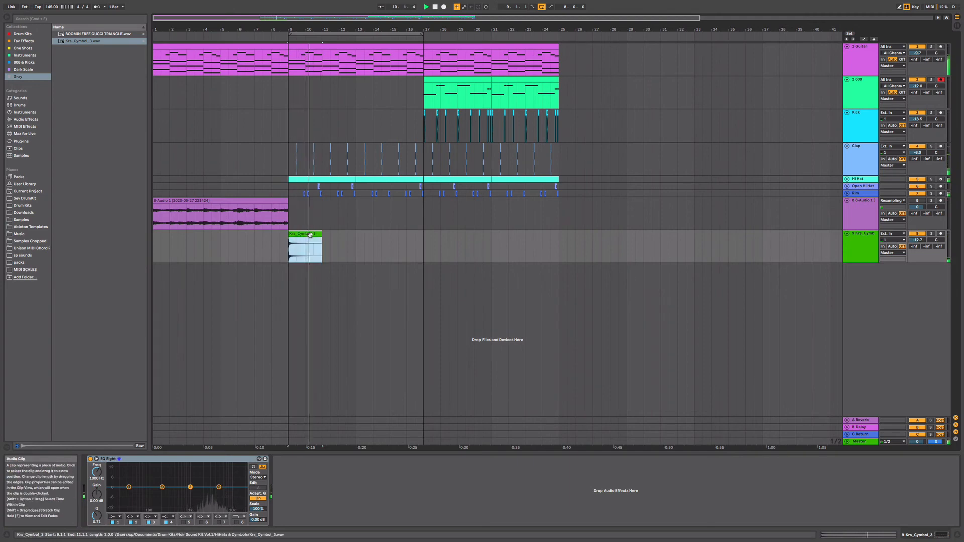
{"action": "double_click", "coordinate": [310, 234]}
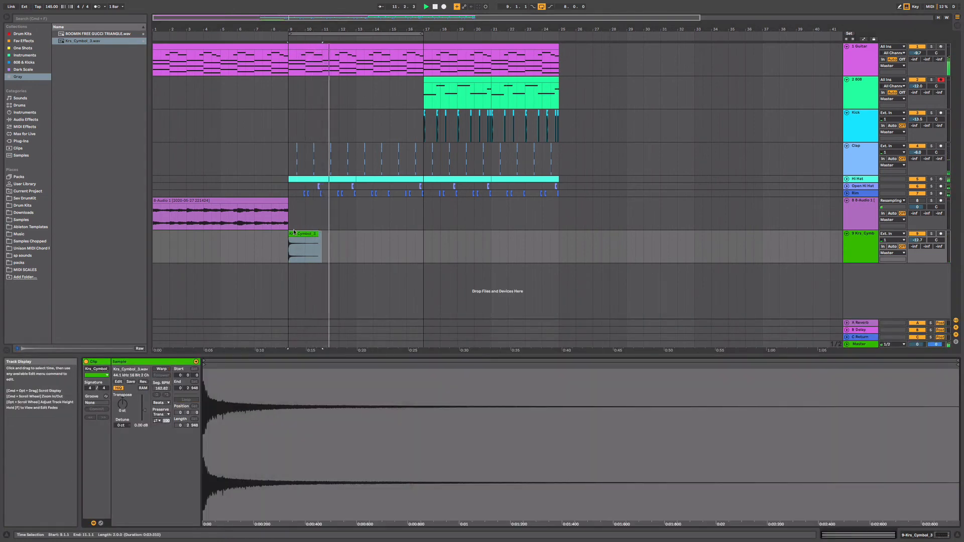
{"action": "left_click_drag", "start_coordinate": [294, 232], "coordinate": [429, 232]}
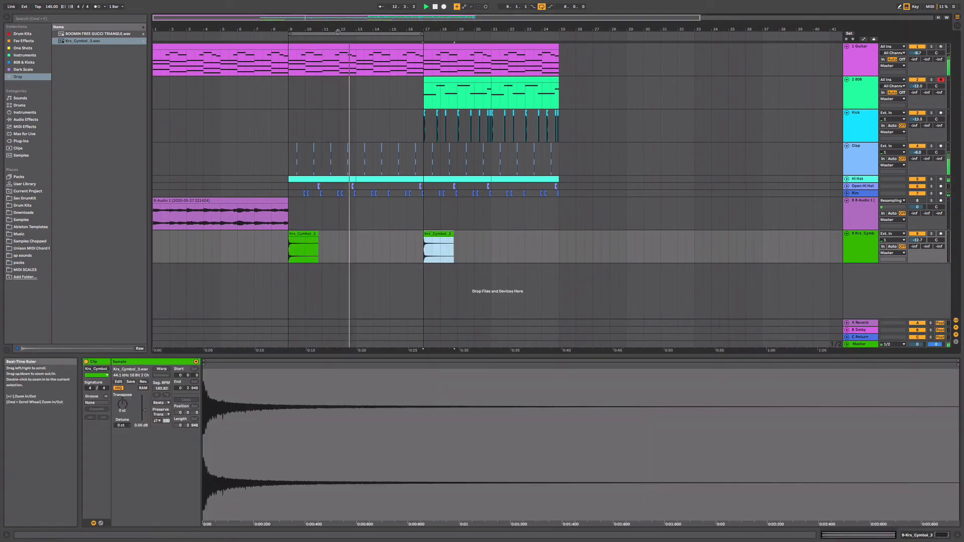
Move the resampled audio clip to the loop range at bars 25 to 33 and its track directly below Guitar.
{"action": "left_click_drag", "start_coordinate": [338, 31], "coordinate": [613, 91]}
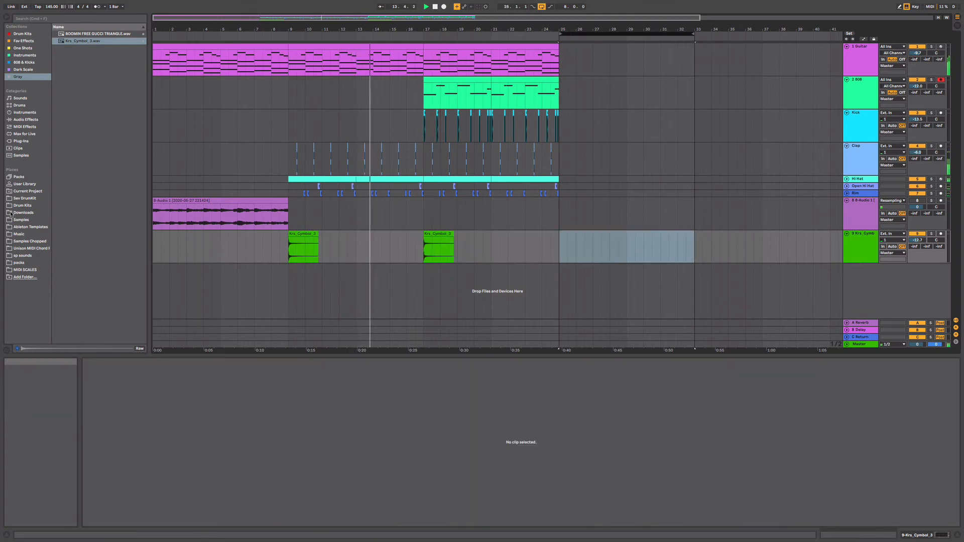
{"action": "left_click_drag", "start_coordinate": [189, 209], "coordinate": [596, 211]}
{"action": "left_click", "coordinate": [868, 202]}
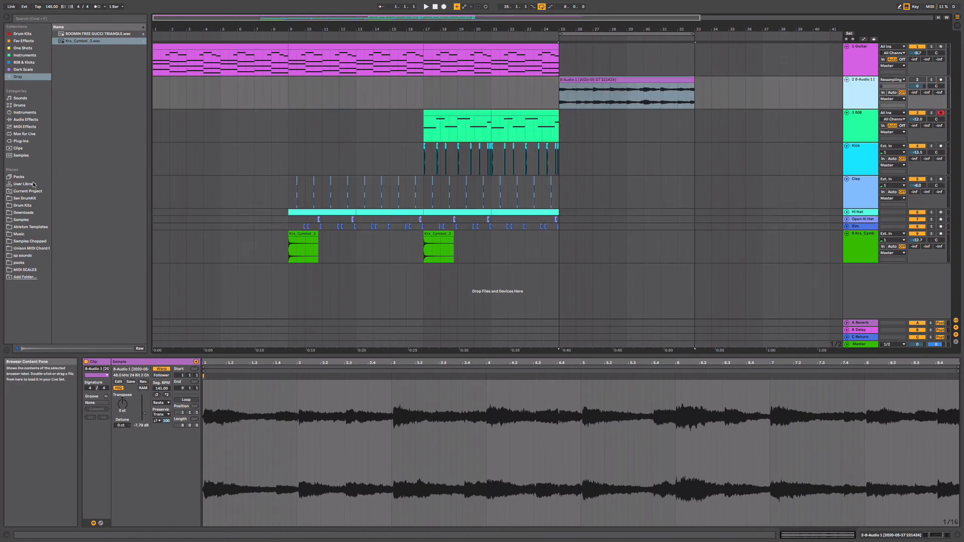
Search the Drum Kits folder for "RISE" and preview Riser Trap.wav in the Drum Kits Brazy X Drums FX folder.
{"action": "left_click", "coordinate": [23, 205]}
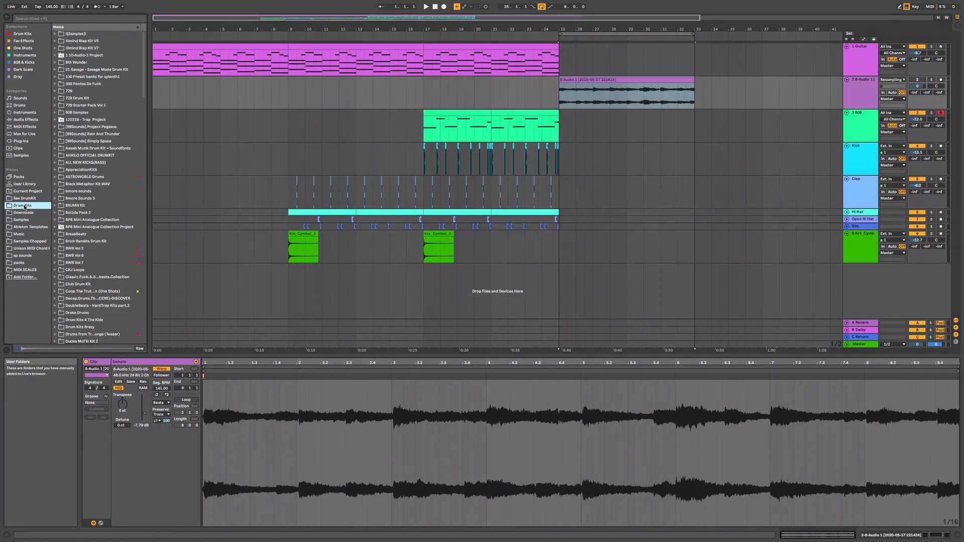
{"action": "left_click", "coordinate": [41, 19]}
{"action": "type", "text": "RISE"}
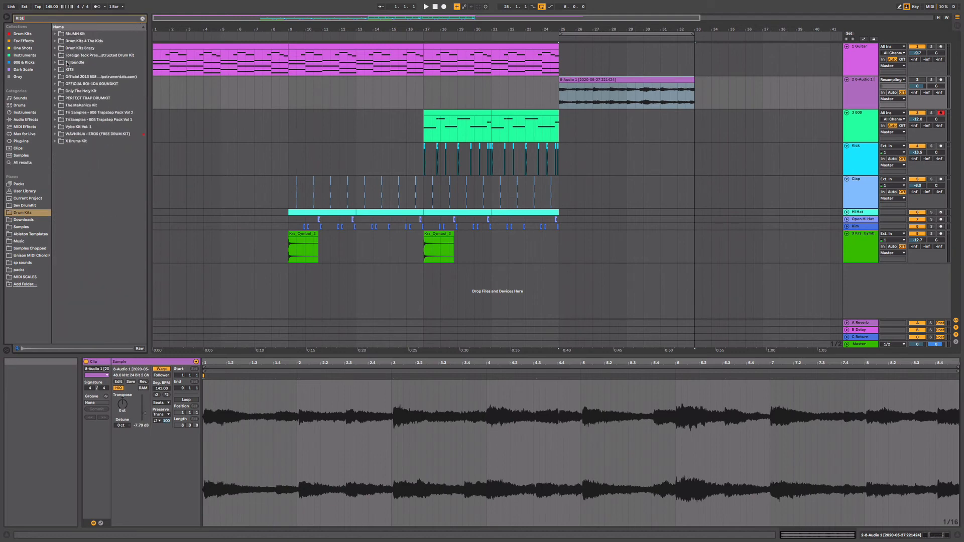
{"action": "left_click", "coordinate": [56, 48]}
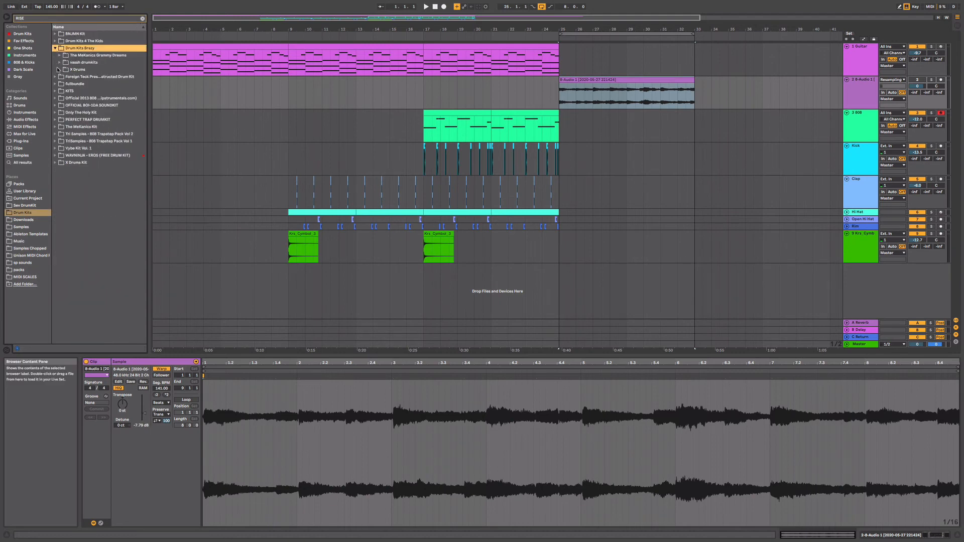
{"action": "left_click", "coordinate": [58, 69]}
{"action": "left_click", "coordinate": [64, 76]}
{"action": "left_click", "coordinate": [74, 84]}
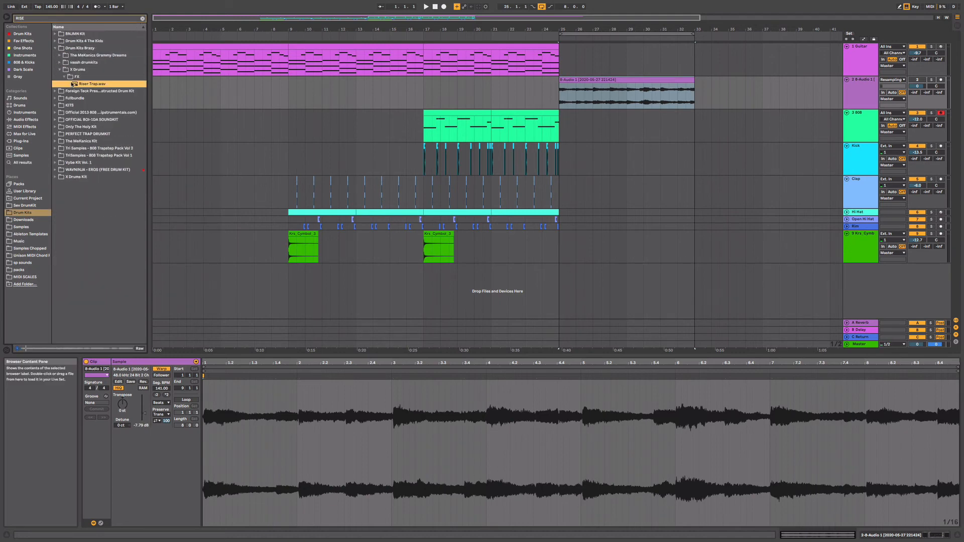
Preview Riser Trap.wav in X Drums Kit and WN - Riser FX.wav in the WAVNINJA - EROS kit.
{"action": "left_click", "coordinate": [55, 177]}
{"action": "left_click", "coordinate": [59, 149]}
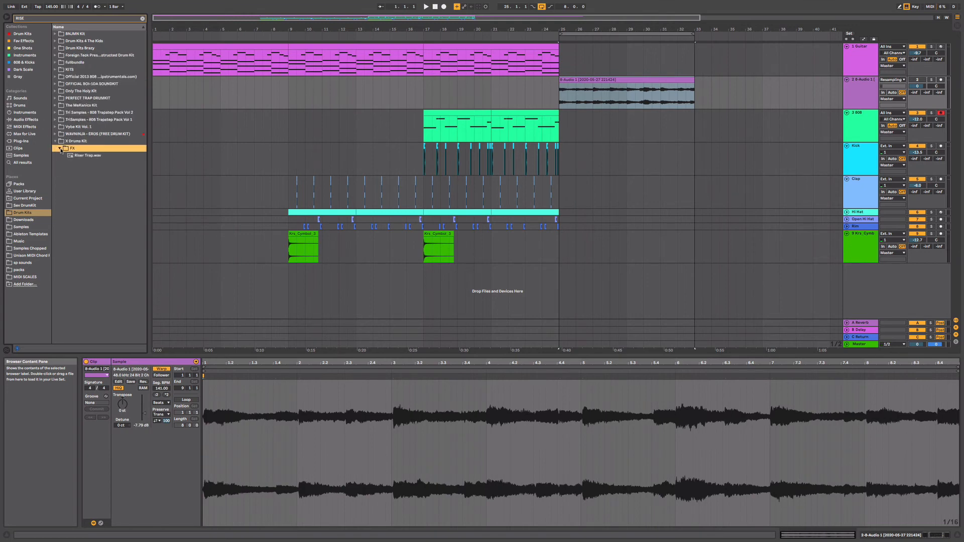
{"action": "left_click", "coordinate": [69, 156]}
{"action": "left_click", "coordinate": [56, 135]}
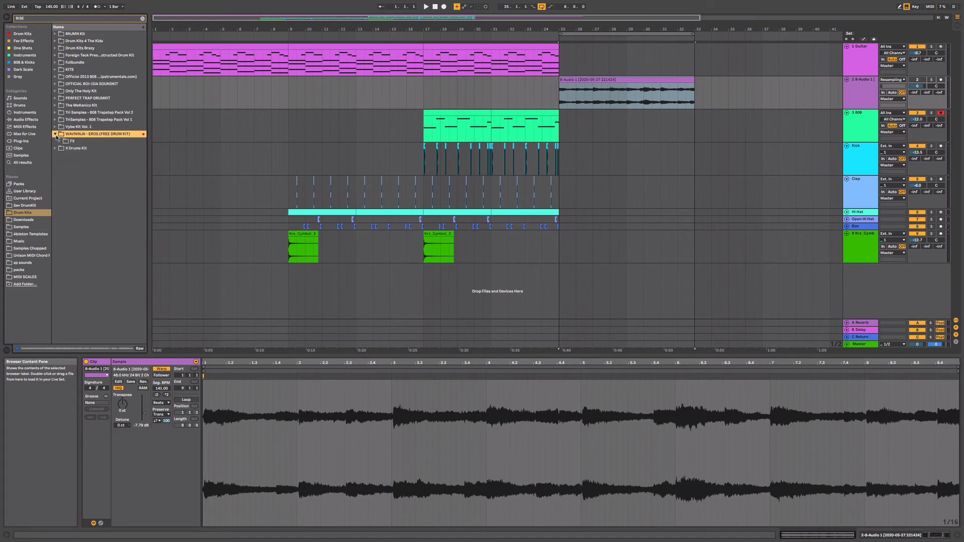
{"action": "left_click", "coordinate": [59, 141]}
{"action": "left_click", "coordinate": [74, 148]}
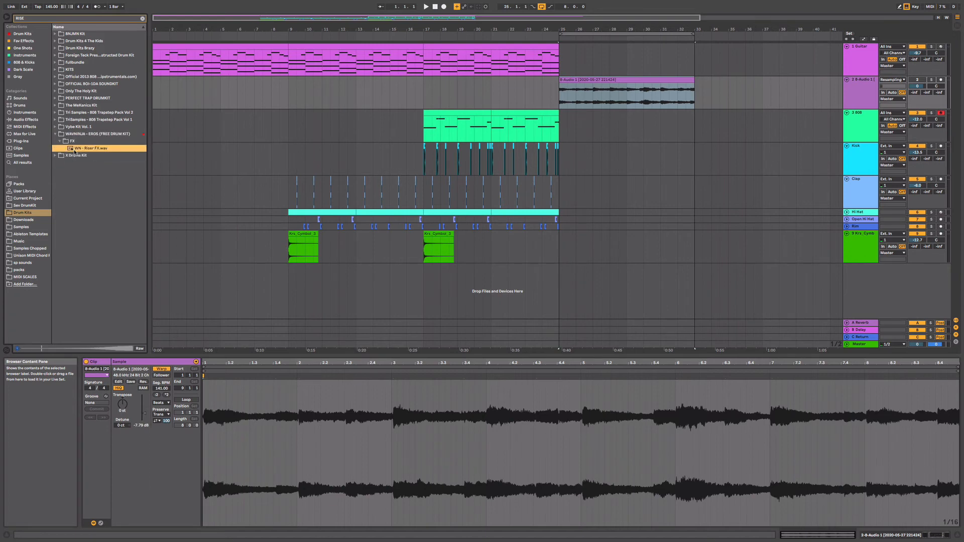
Preview String (Rise).wav in Vybe Kit Vol. 1 and Down Rise Fx.wav in TriSamples - 808 Trapstep Pack Vol 1.
{"action": "left_click", "coordinate": [55, 126]}
{"action": "left_click", "coordinate": [61, 134]}
{"action": "left_click", "coordinate": [70, 141]}
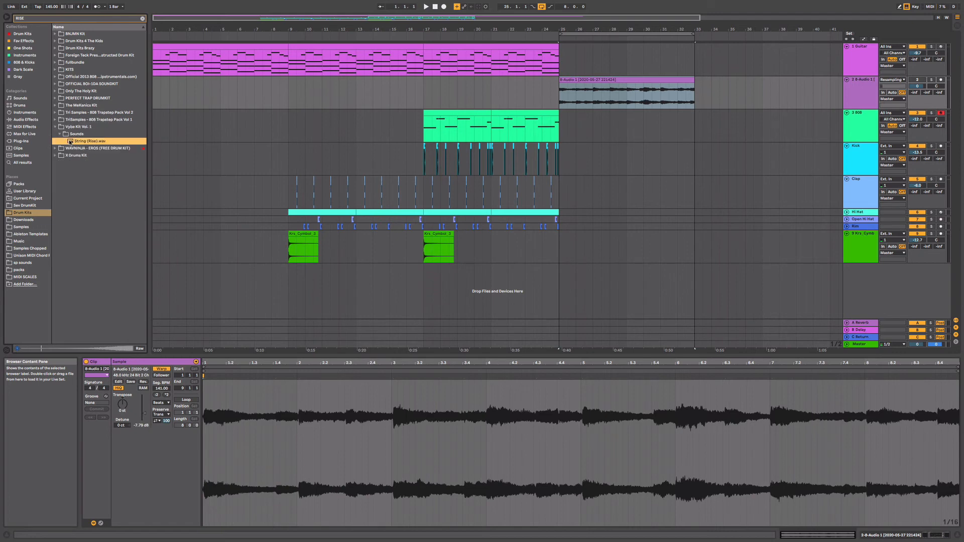
{"action": "left_click", "coordinate": [55, 120]}
{"action": "left_click", "coordinate": [60, 127]}
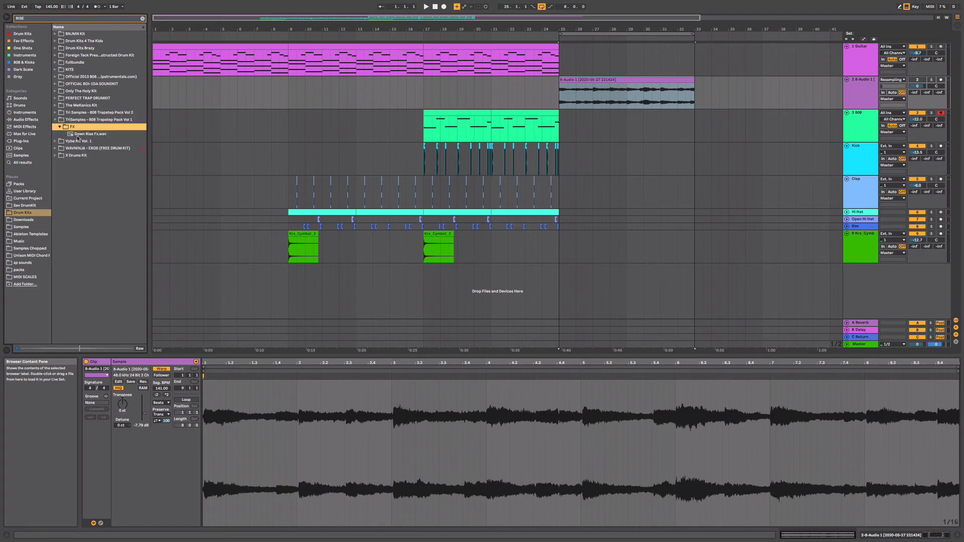
{"action": "left_click", "coordinate": [78, 134]}
Preview the FX Riser 002 and 001 samples in the FX folder of Tri Samples - 808 Trapstep Pack Vol 2.
{"action": "left_click", "coordinate": [56, 112]}
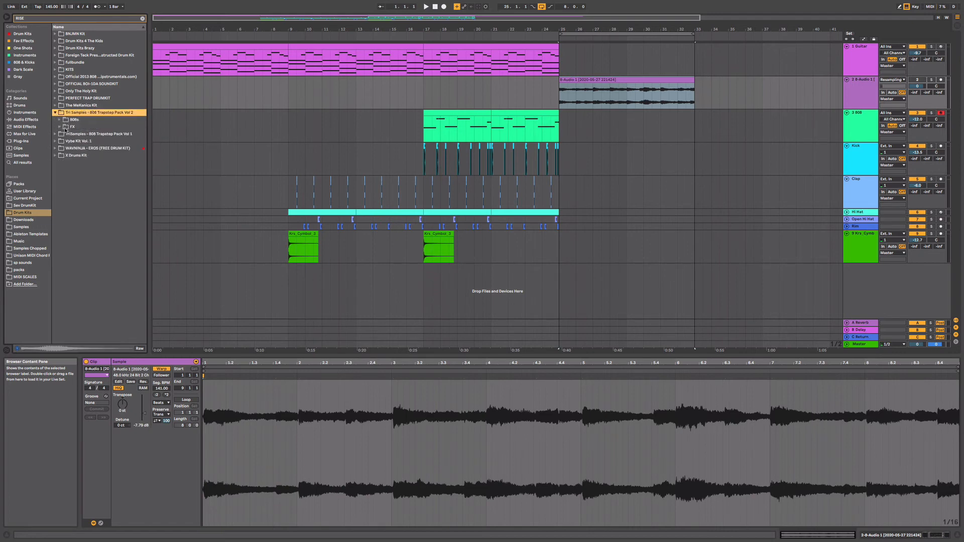
{"action": "left_click", "coordinate": [64, 129]}
{"action": "double_click", "coordinate": [60, 127]}
{"action": "left_click", "coordinate": [60, 127]}
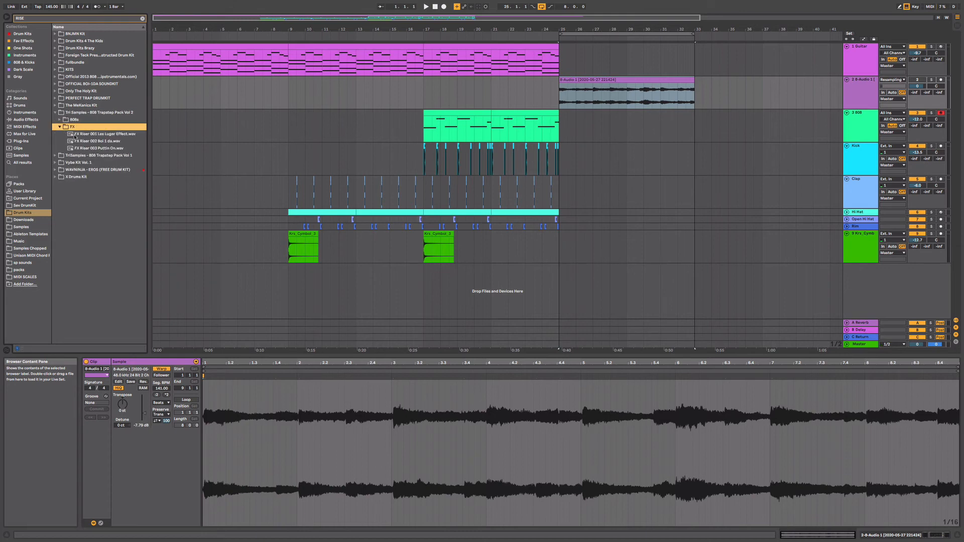
{"action": "left_click", "coordinate": [75, 141]}
{"action": "left_click", "coordinate": [81, 134]}
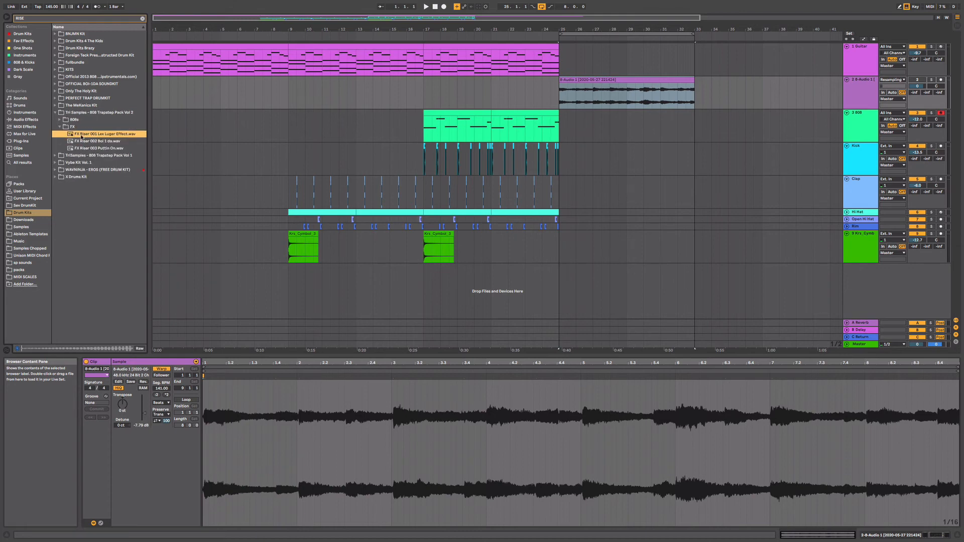
Preview Sweep GrittyRise.wav in the Sweep & Swell folder of the One Shots in the Samples place.
{"action": "left_click", "coordinate": [21, 227]}
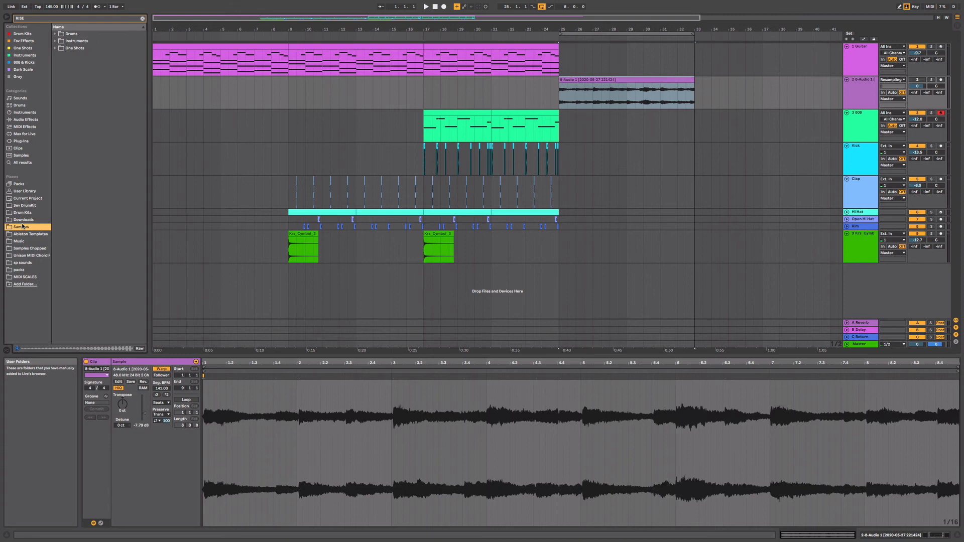
{"action": "left_click", "coordinate": [55, 48]}
{"action": "left_click", "coordinate": [59, 84]}
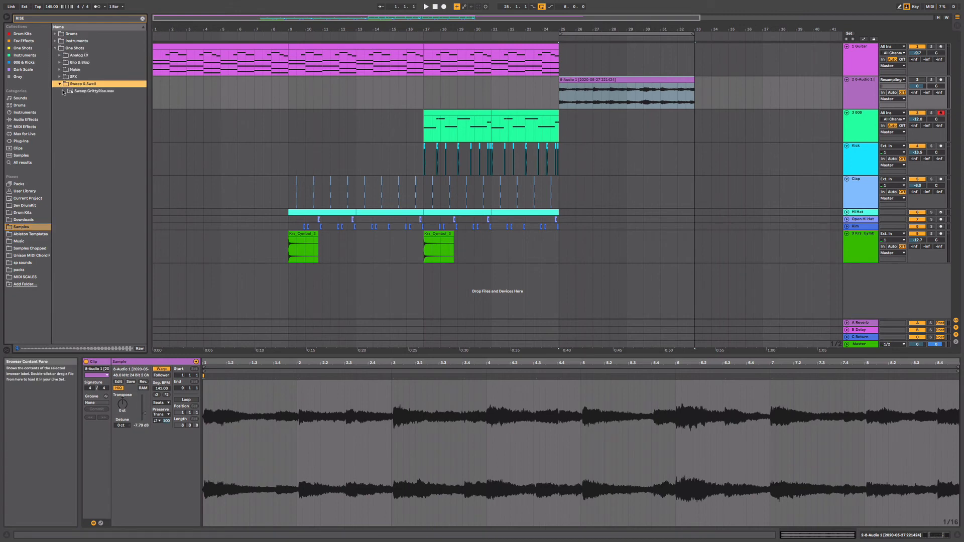
{"action": "left_click", "coordinate": [73, 94]}
{"action": "left_click", "coordinate": [60, 84]}
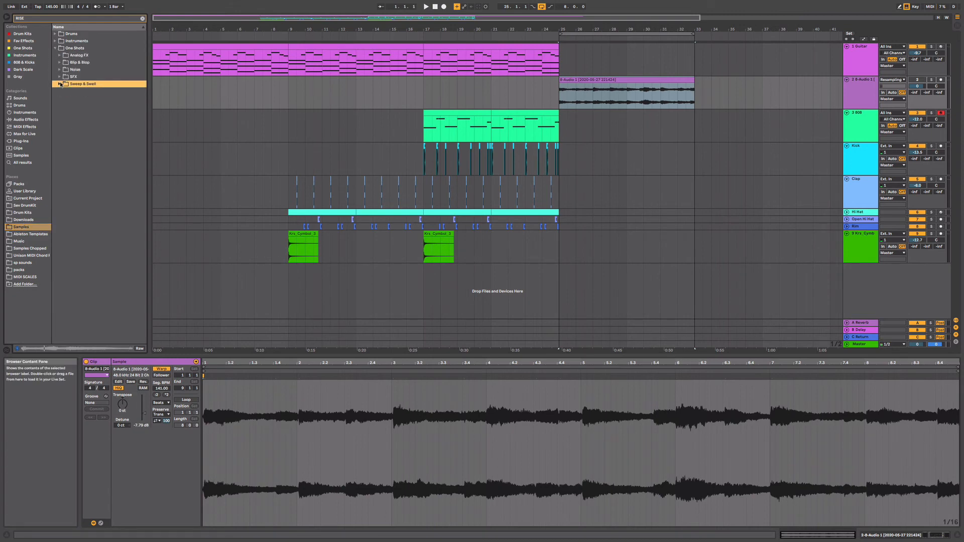
Copy the Krs_Cymbol_3 clip from bar 9 to bar 7 on the same track and reverse the copy.
{"action": "left_click", "coordinate": [298, 234]}
{"action": "key", "text": "super+c"}
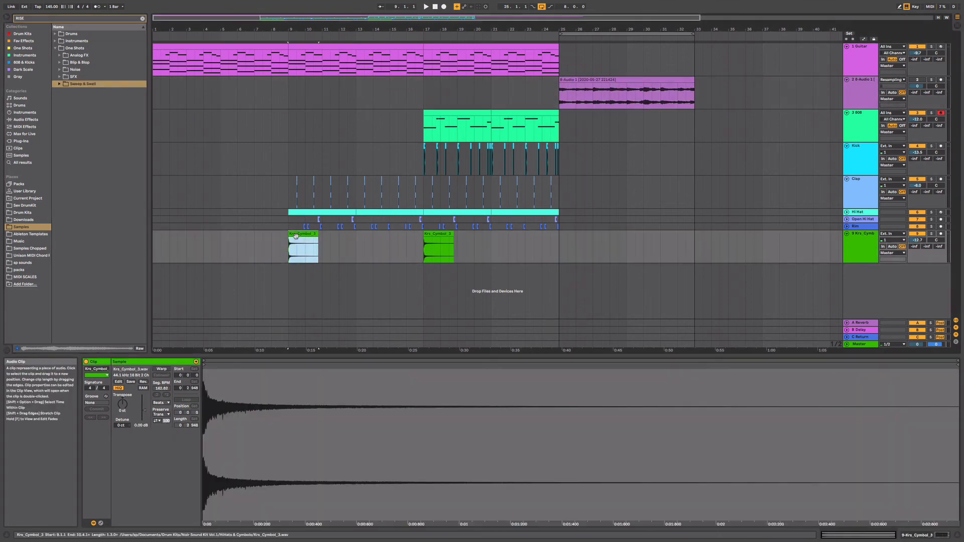
{"action": "left_click", "coordinate": [255, 240]}
{"action": "key", "text": "super+v"}
{"action": "right_click", "coordinate": [261, 233]}
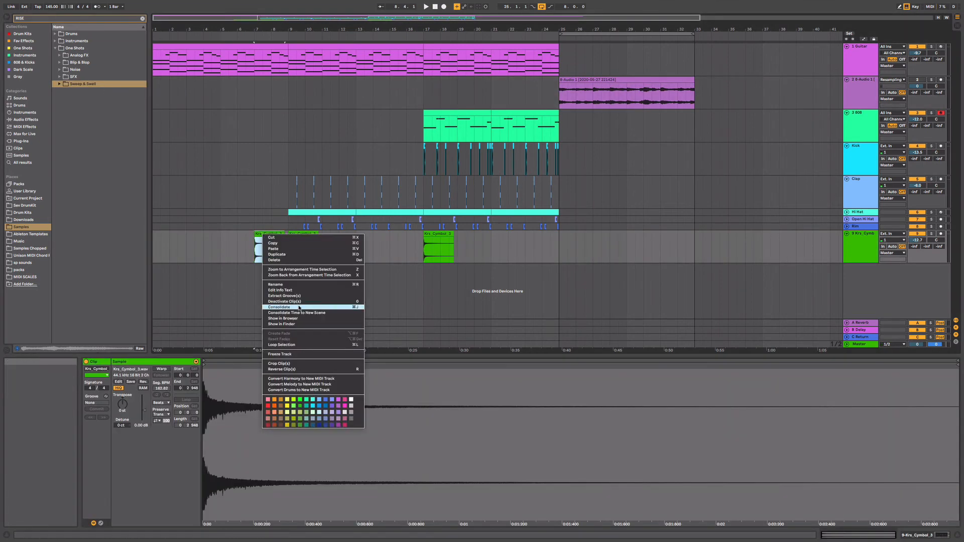
{"action": "left_click", "coordinate": [282, 369]}
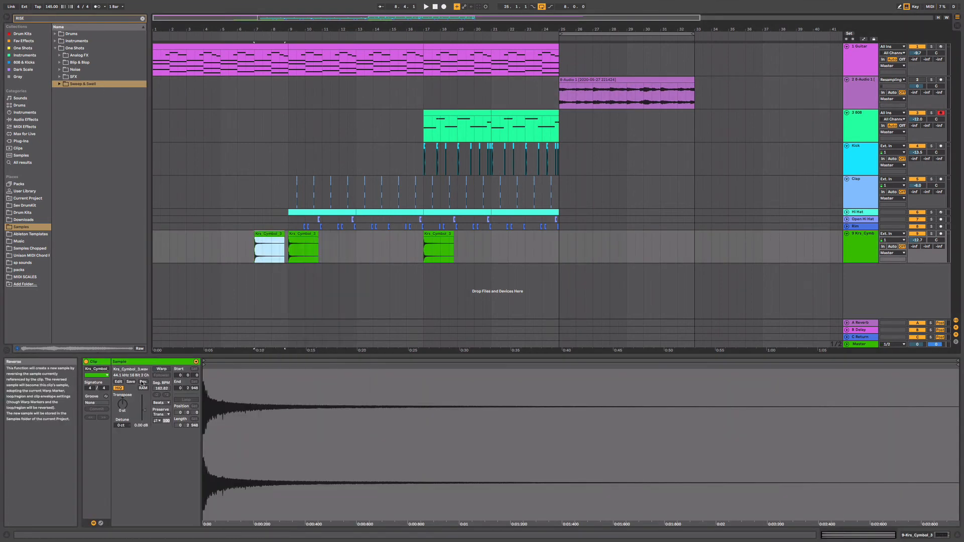
Move the reversed cymbal clip so it ends exactly where the bar 9 cymbal starts, and play the transition.
{"action": "left_click_drag", "start_coordinate": [264, 30], "coordinate": [380, 228]}
{"action": "left_click", "coordinate": [419, 240]}
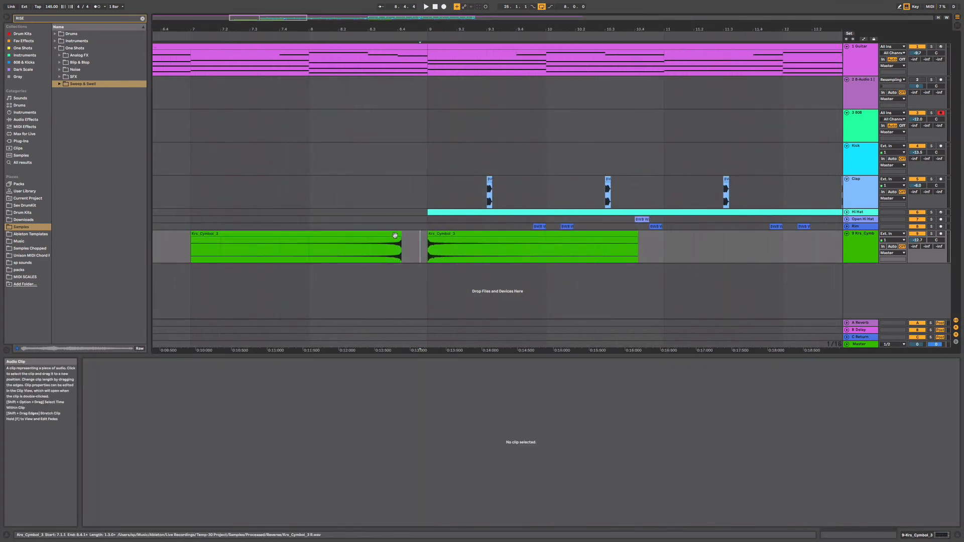
{"action": "key", "text": "Right"}
{"action": "left_click_drag", "start_coordinate": [422, 30], "coordinate": [422, 146]}
{"action": "left_click", "coordinate": [304, 232]}
{"action": "left_click_drag", "start_coordinate": [303, 231], "coordinate": [432, 235]}
{"action": "key", "text": "space"}
{"action": "left_click_drag", "start_coordinate": [418, 29], "coordinate": [419, 1]}
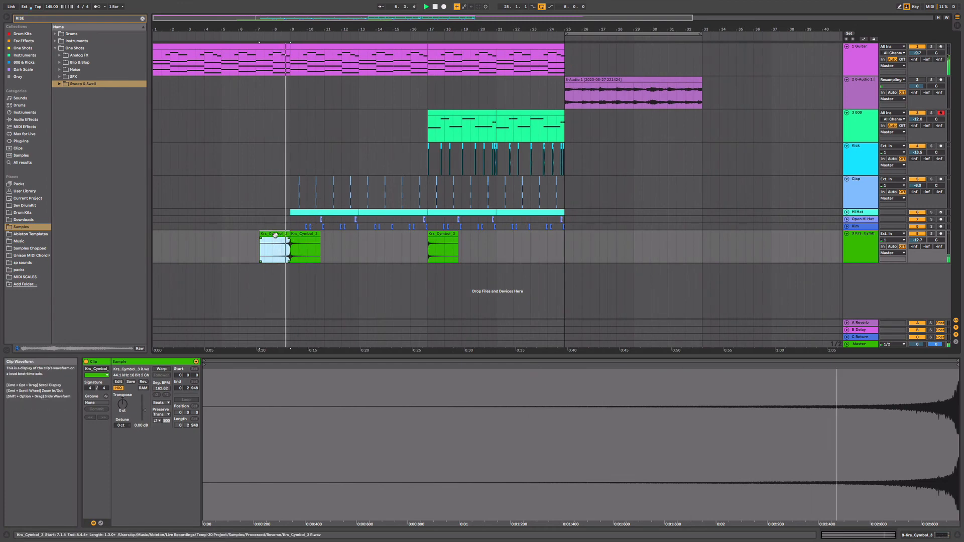
{"action": "left_click", "coordinate": [531, 248]}
{"action": "key", "text": "super+v"}
{"action": "key", "text": "super+z"}
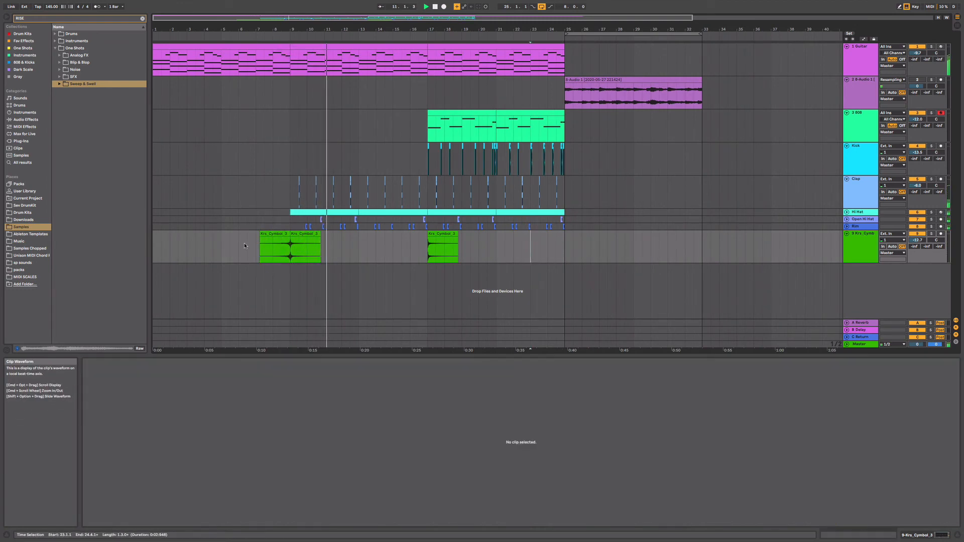
Copy the reversed and normal cymbal pair spanning bars 7 to 11 to bar 23 on the same track.
{"action": "left_click_drag", "start_coordinate": [290, 253], "coordinate": [256, 253]}
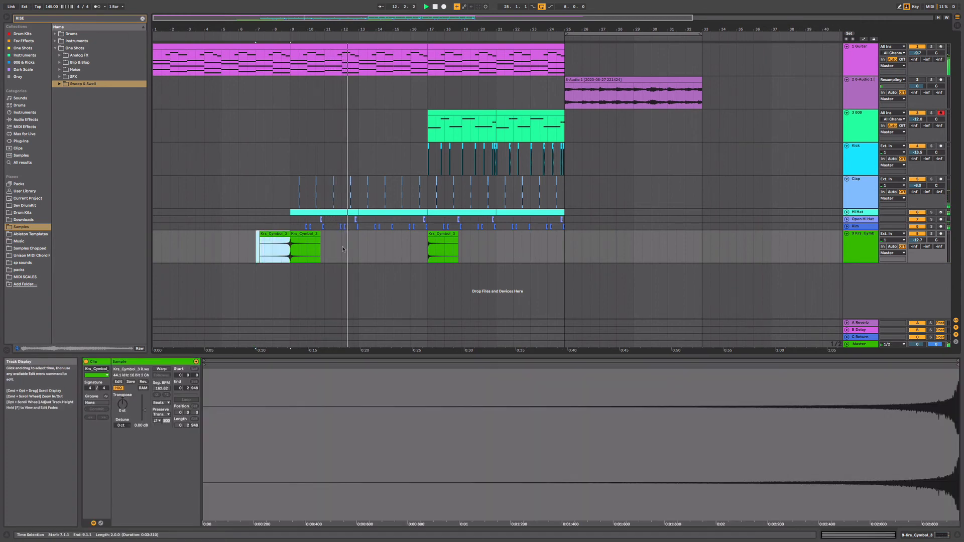
{"action": "left_click", "coordinate": [311, 248], "text": "shift"}
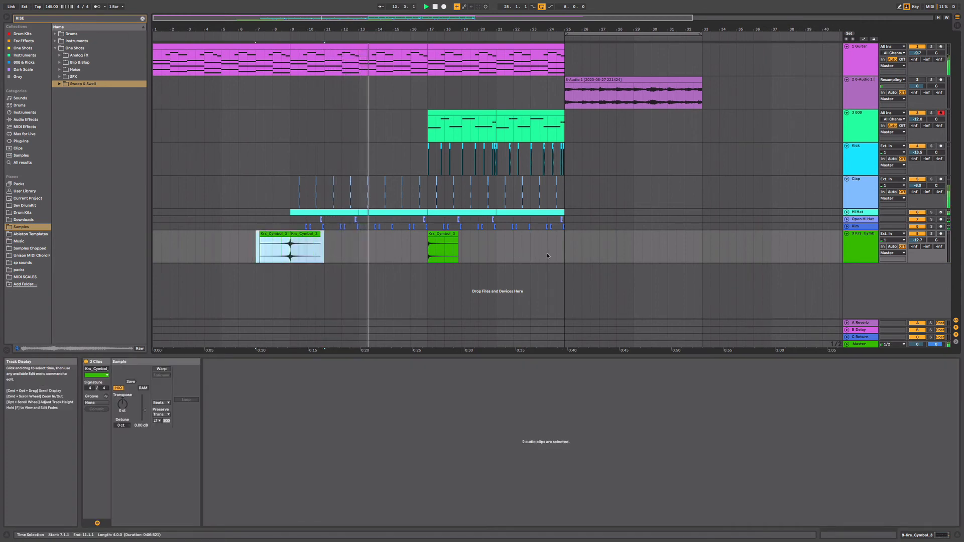
{"action": "left_click", "coordinate": [534, 251]}
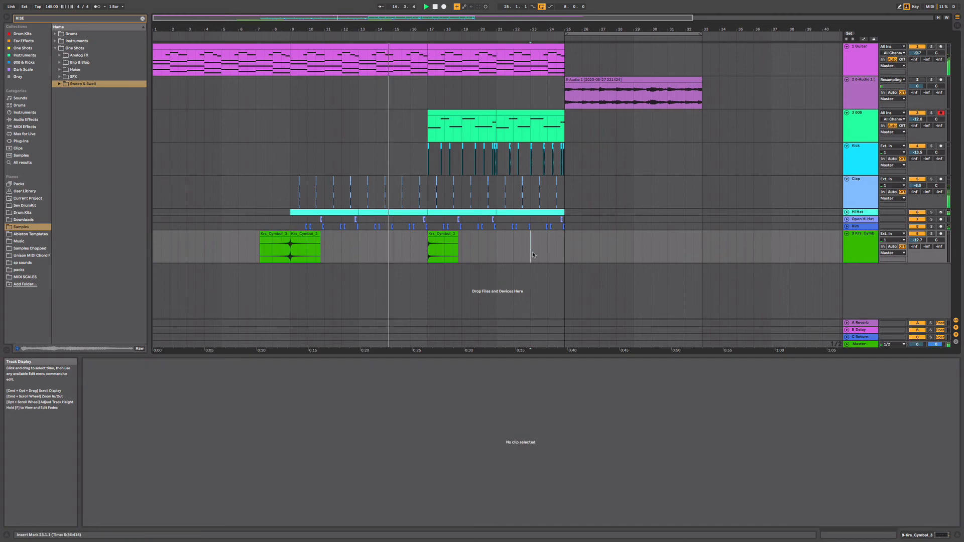
{"action": "key", "text": "super+v"}
Duplicate the 808 and all drum clips of bars 17 to 25 into bars 25 to 33.
{"action": "left_click_drag", "start_coordinate": [564, 222], "coordinate": [428, 125]}
{"action": "key", "text": "super+d"}
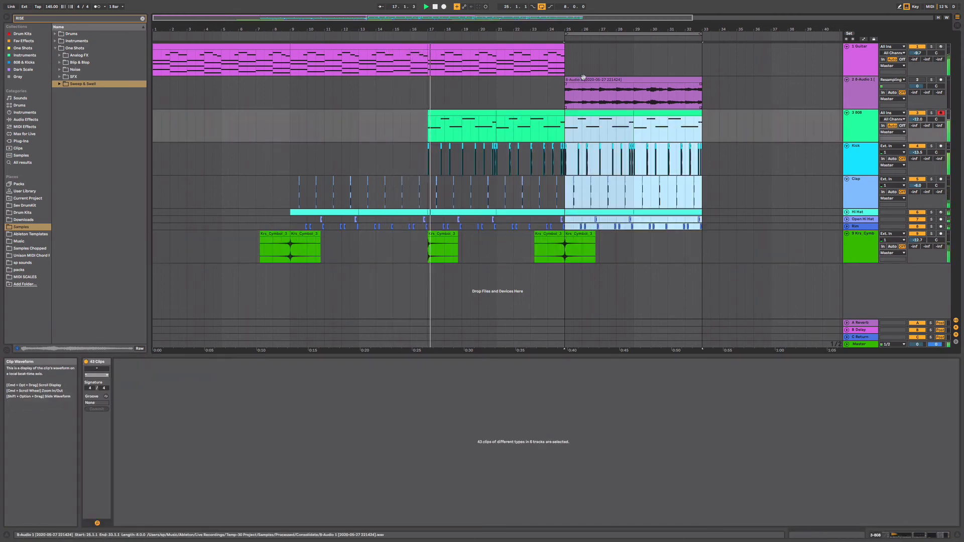
Solo the resampled 8-Audio 1 track and delete the last plug-in after EQ Eight from its device chain.
{"action": "left_click", "coordinate": [582, 79]}
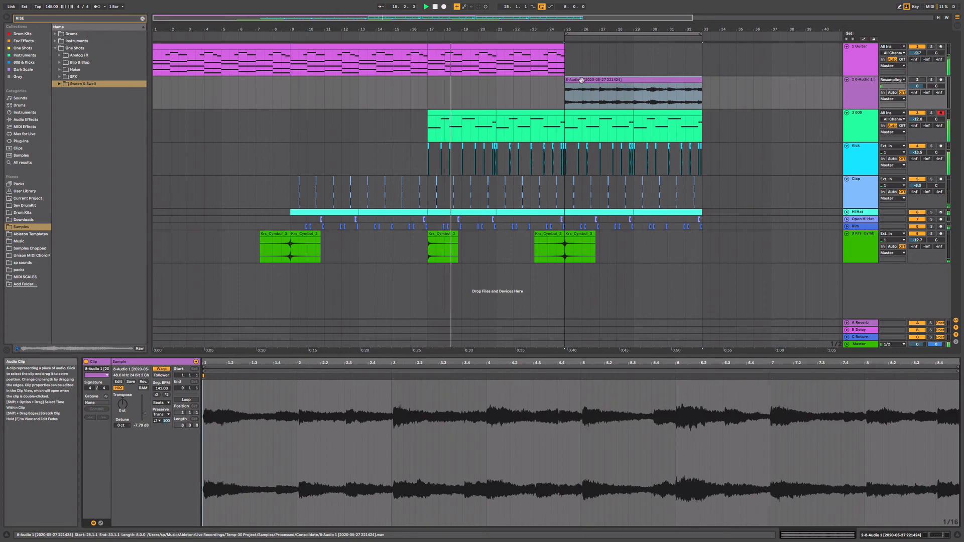
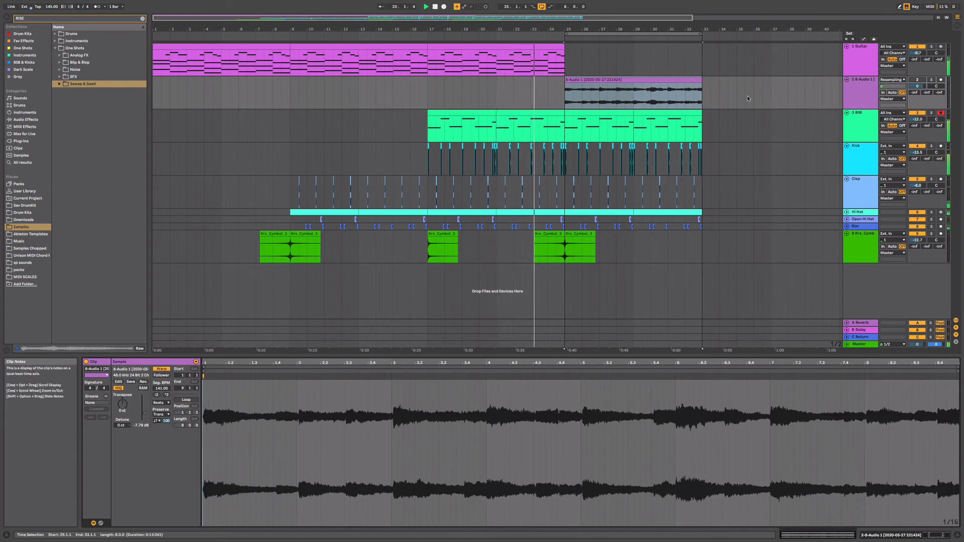
{"action": "key", "text": "shift+Tab"}
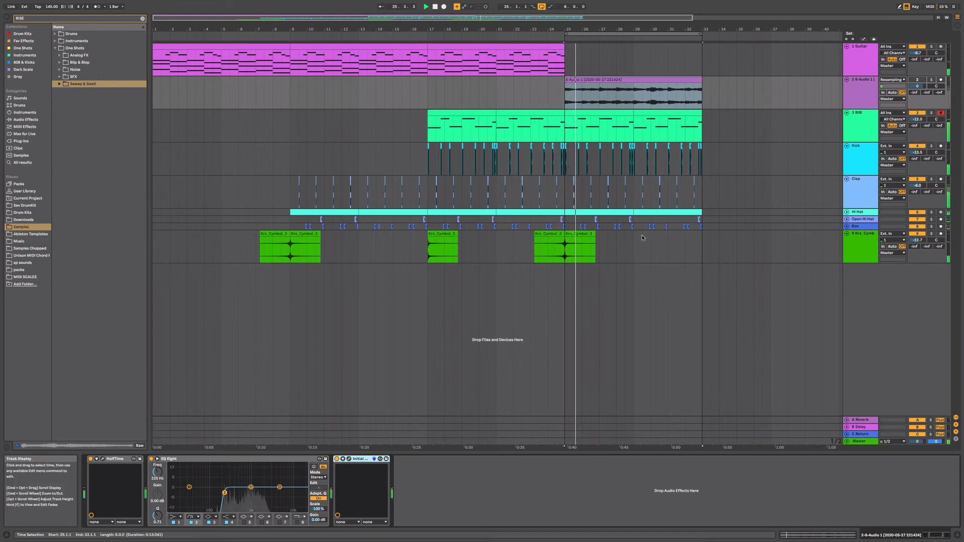
{"action": "left_click", "coordinate": [916, 80]}
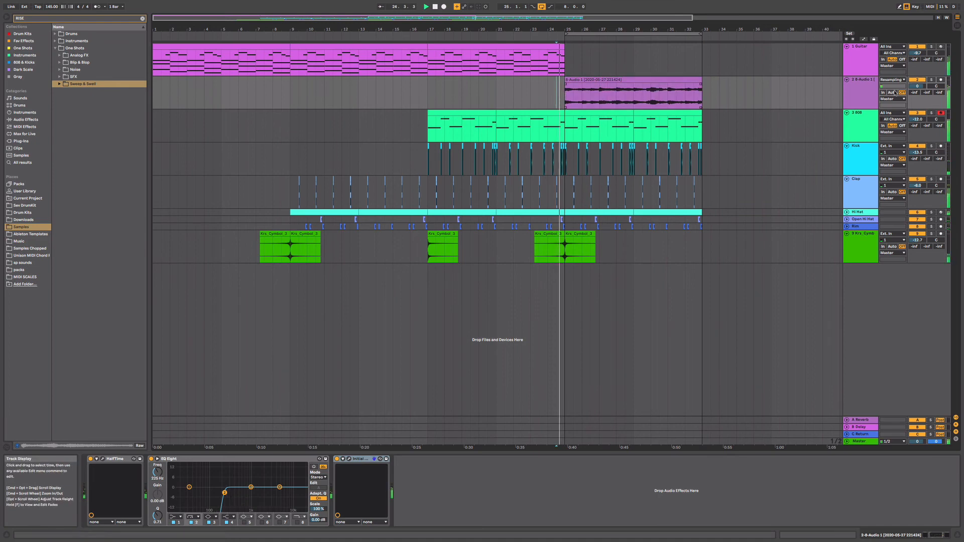
{"action": "left_click", "coordinate": [930, 79]}
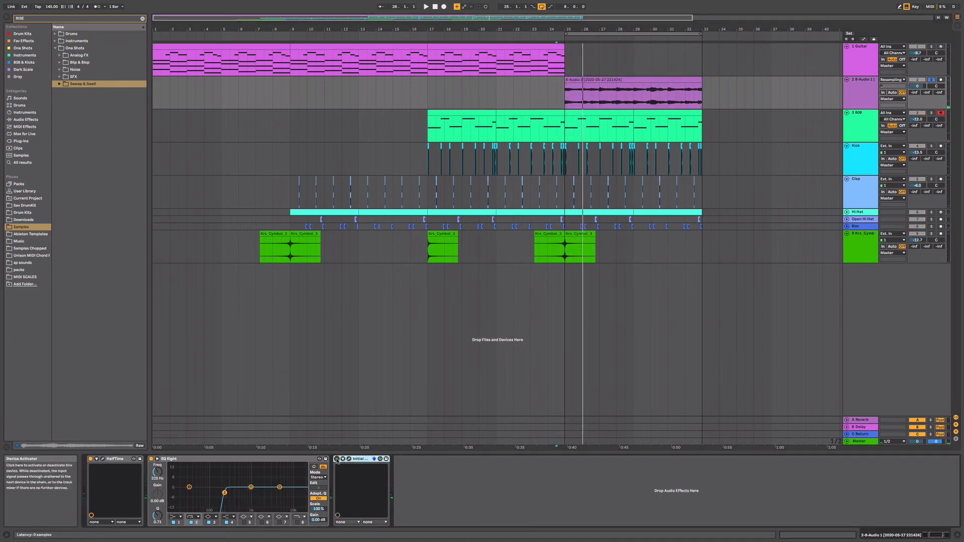
{"action": "key", "text": "Delete"}
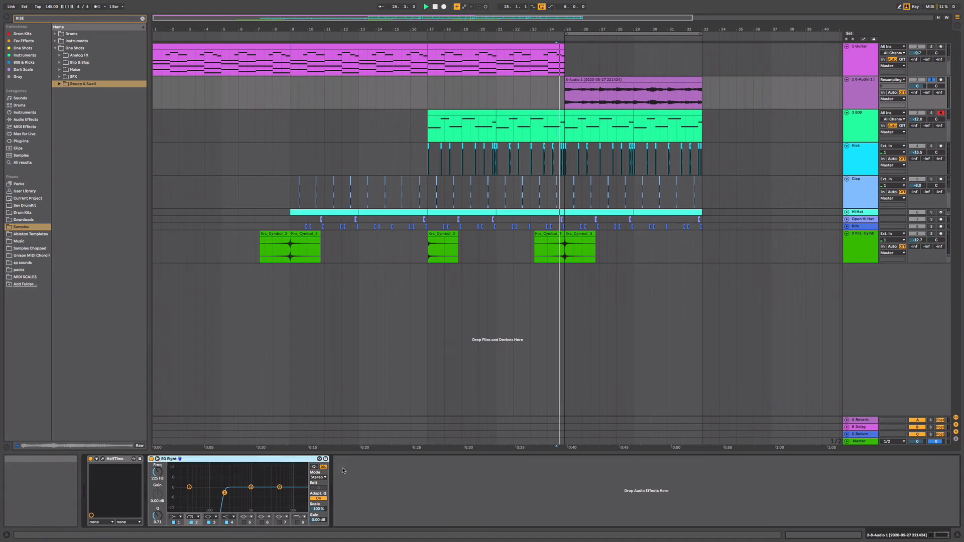
Set HalfTime on the resampled audio track to a smoothing of FX 500 ms and a loop length of 1 Bar.
{"action": "left_click", "coordinate": [103, 459]}
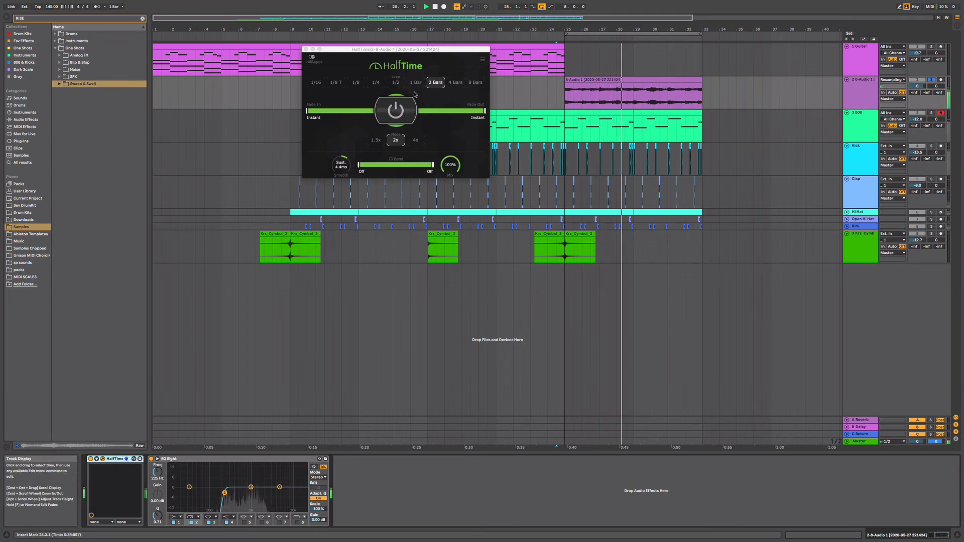
{"action": "key", "text": "space"}
{"action": "left_click_drag", "start_coordinate": [339, 160], "coordinate": [339, 181]}
{"action": "key", "text": "space"}
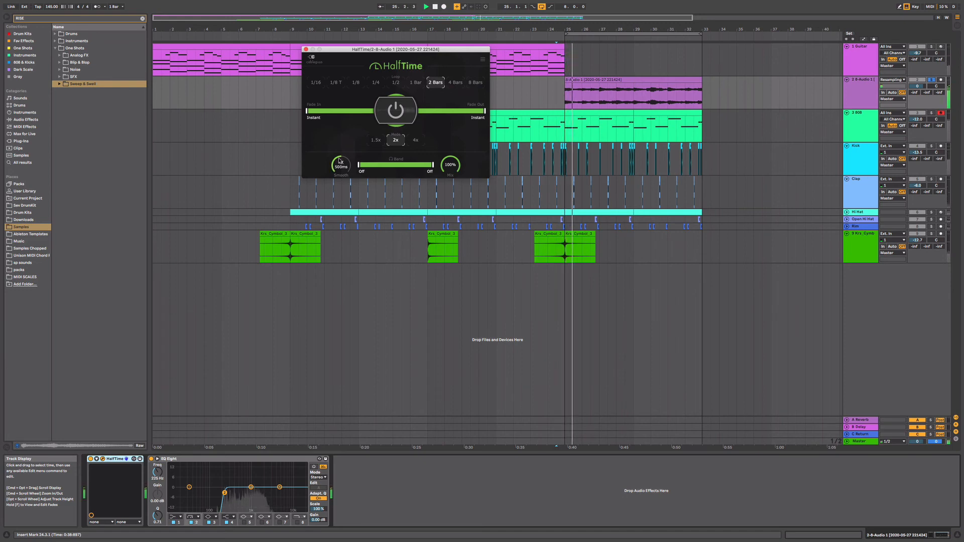
{"action": "left_click", "coordinate": [416, 83]}
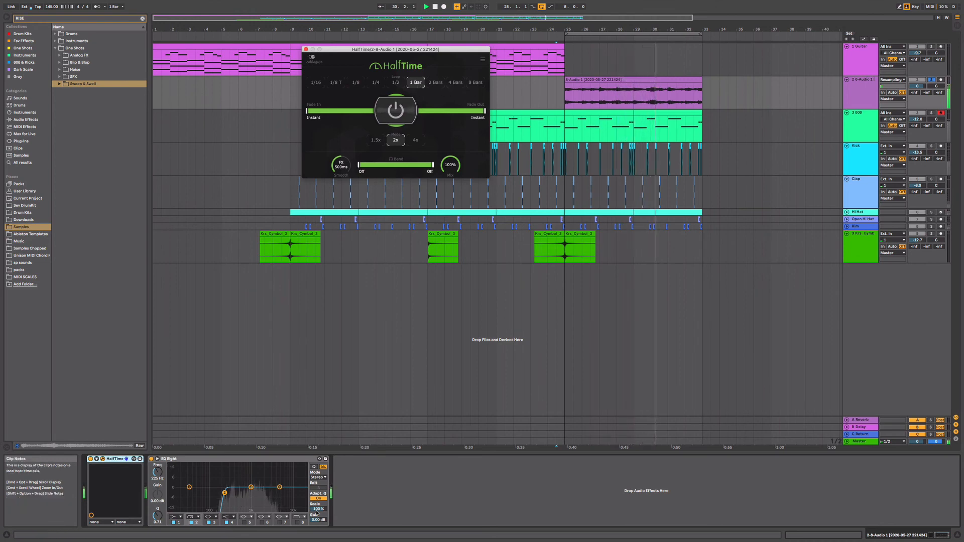
Lower EQ Eight's third band to about -3.1 dB at 1.04 kHz and add Chorus after it with 31% Dry/Wet.
{"action": "left_click_drag", "start_coordinate": [255, 490], "coordinate": [255, 496]}
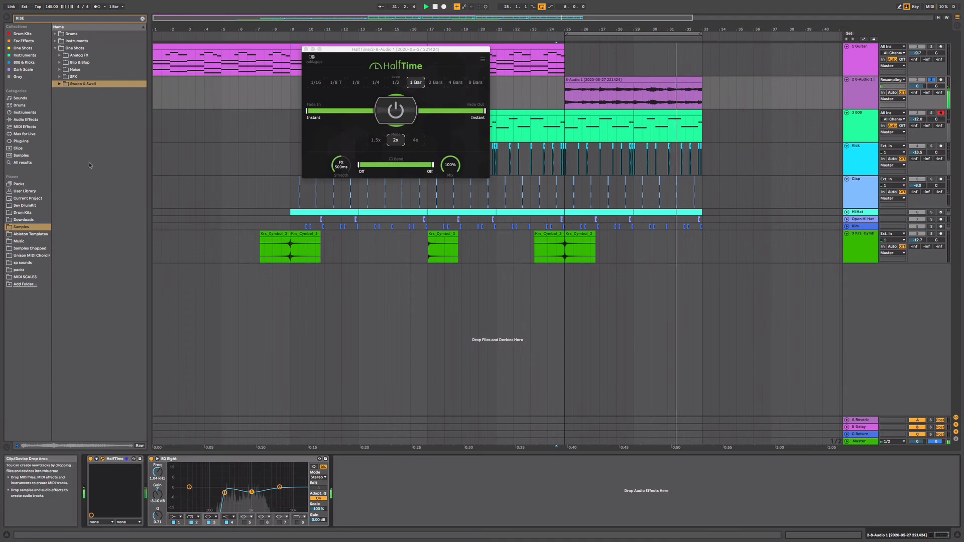
{"action": "left_click", "coordinate": [25, 120]}
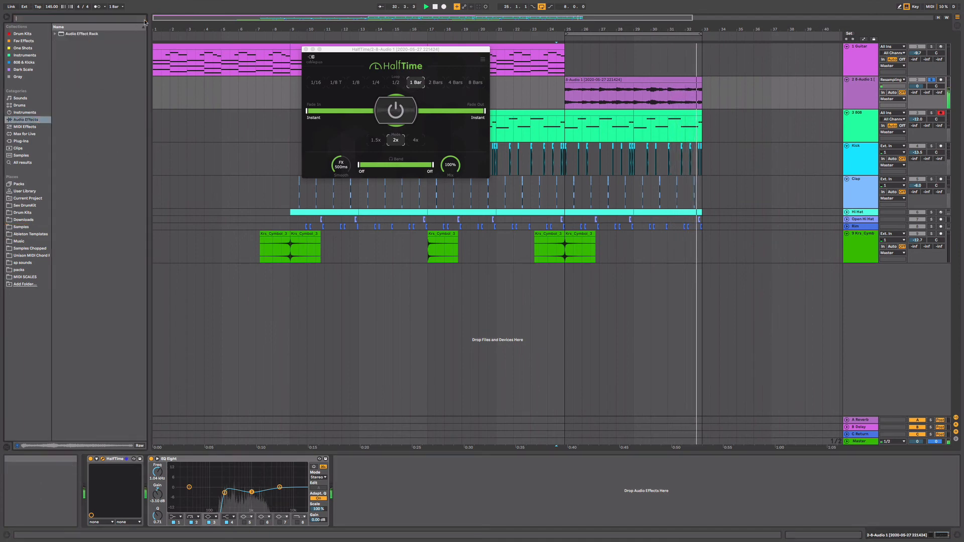
{"action": "left_click_drag", "start_coordinate": [72, 83], "coordinate": [435, 517]}
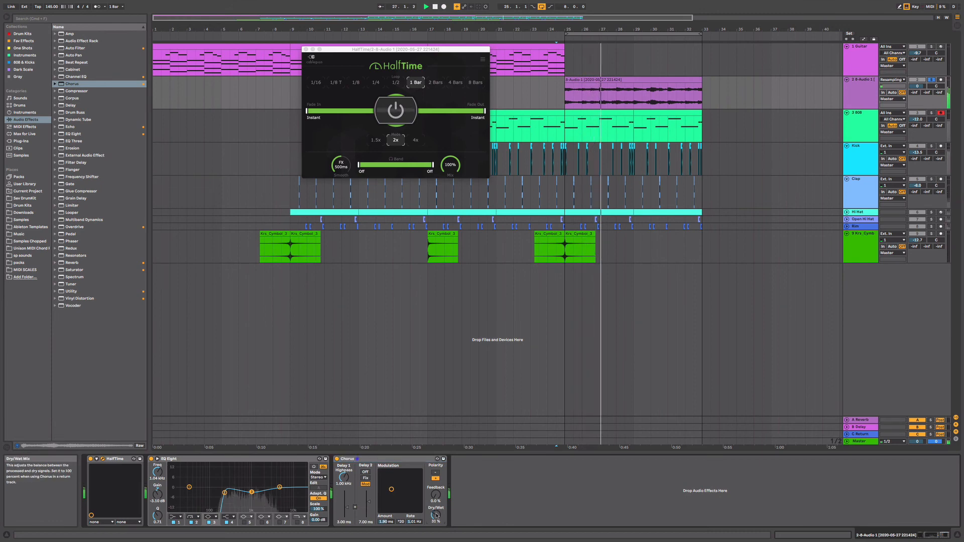
Raise the low-cut frequency in EQ Eight and shift the third band's dip to about 1.6 kHz at -3.3 dB.
{"action": "left_click_drag", "start_coordinate": [225, 493], "coordinate": [227, 493]}
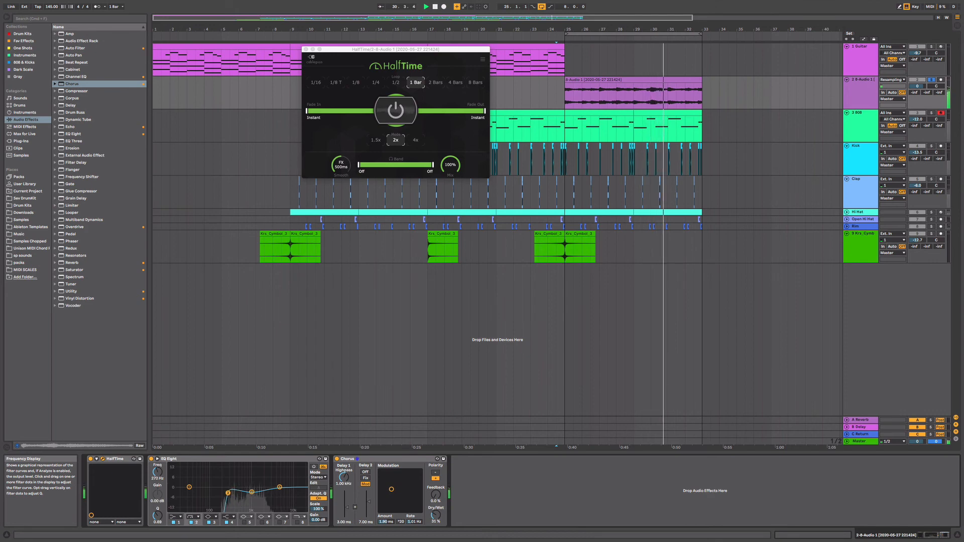
{"action": "left_click_drag", "start_coordinate": [231, 493], "coordinate": [258, 492]}
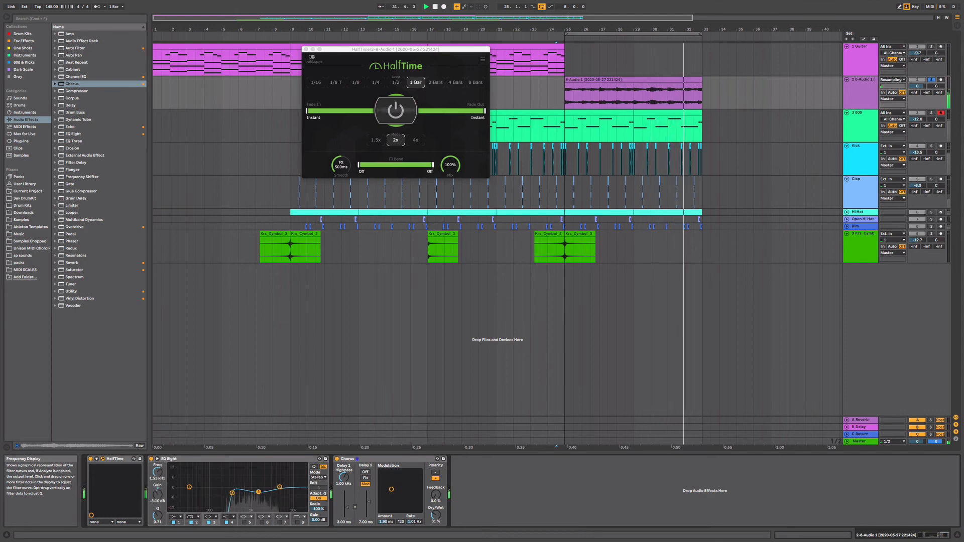
Close the HalfTime window, unsolo the resampled audio track and play the full mix from bar 24.
{"action": "left_click", "coordinate": [306, 49]}
{"action": "key", "text": "space"}
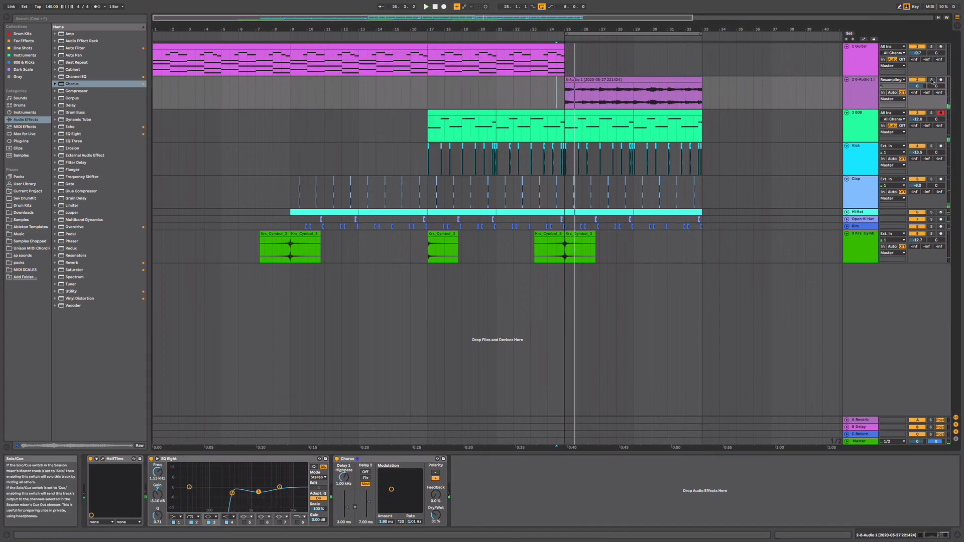
{"action": "left_click", "coordinate": [546, 250]}
{"action": "key", "text": "space"}
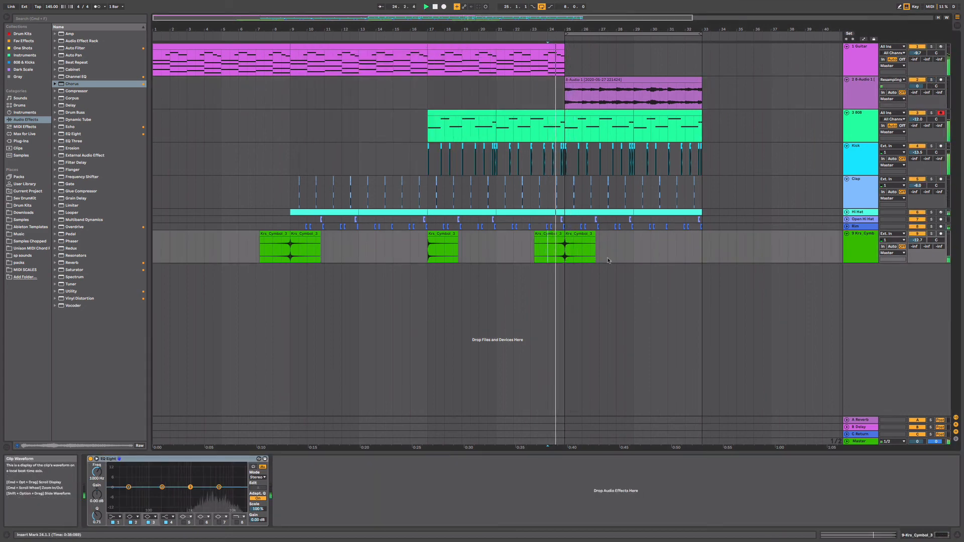
Duplicate bars 25–33 from the resampled audio track down to the rim track three times and turn arrangement looping off.
{"action": "left_click_drag", "start_coordinate": [701, 250], "coordinate": [564, 93]}
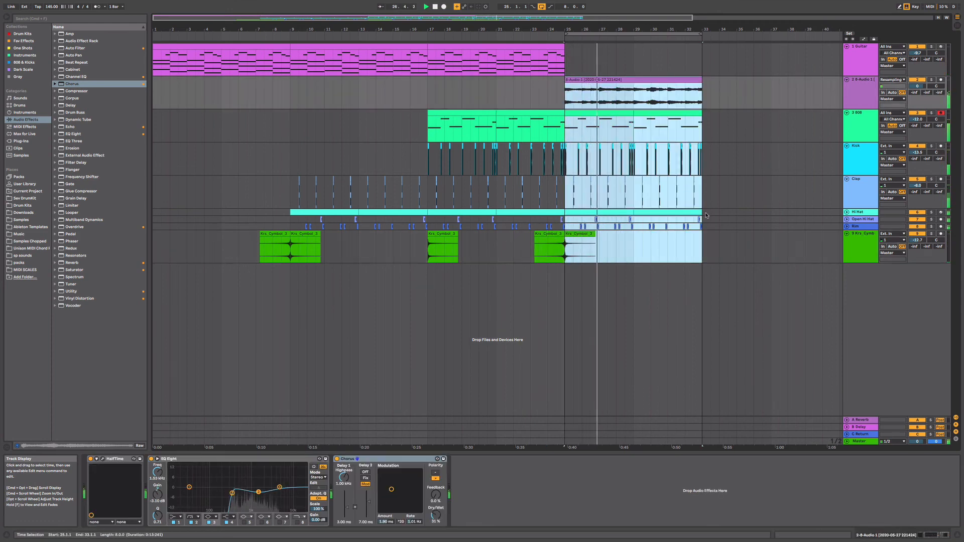
{"action": "left_click_drag", "start_coordinate": [702, 226], "coordinate": [568, 87]}
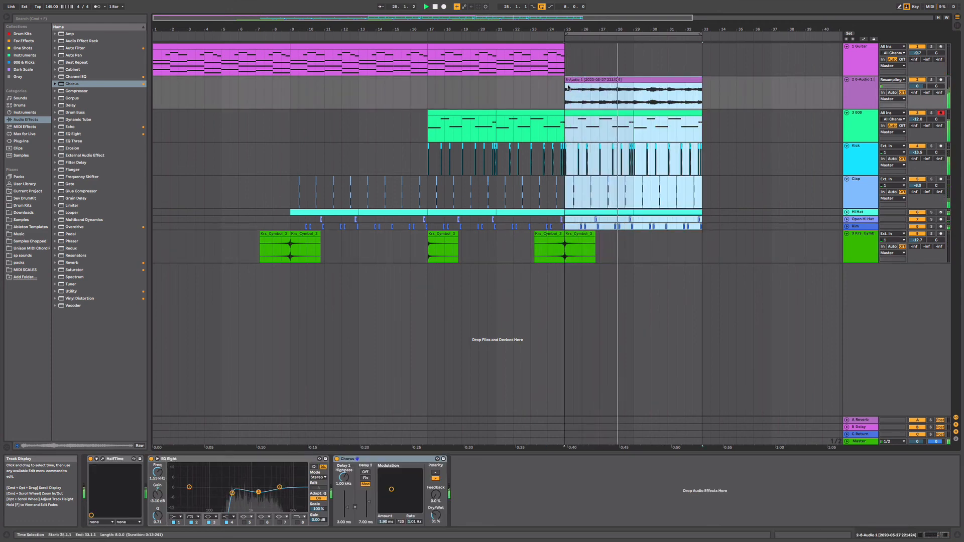
{"action": "key", "text": "super+d"}
{"action": "key", "text": "super+d"}
{"action": "key", "text": "super+d"}
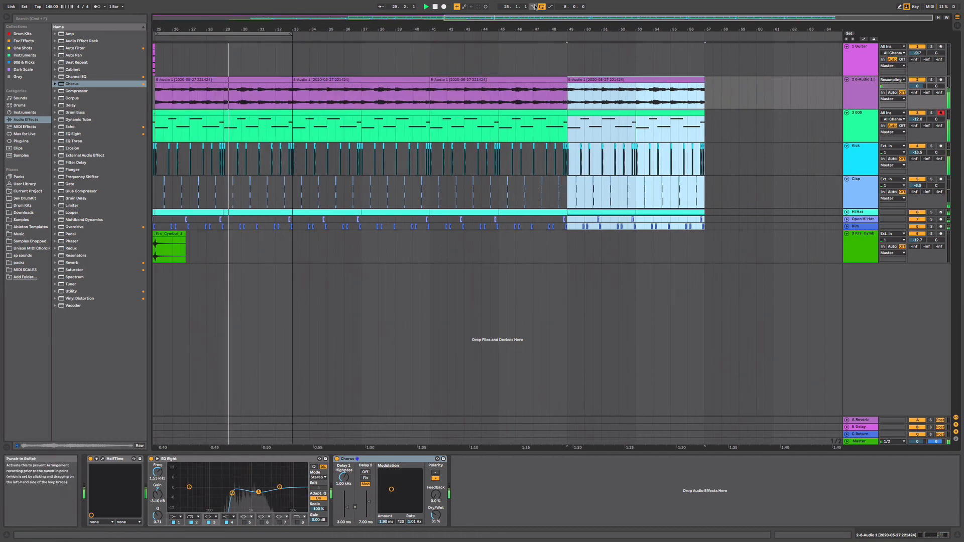
{"action": "left_click", "coordinate": [541, 6]}
{"action": "left_click_drag", "start_coordinate": [346, 29], "coordinate": [513, 24]}
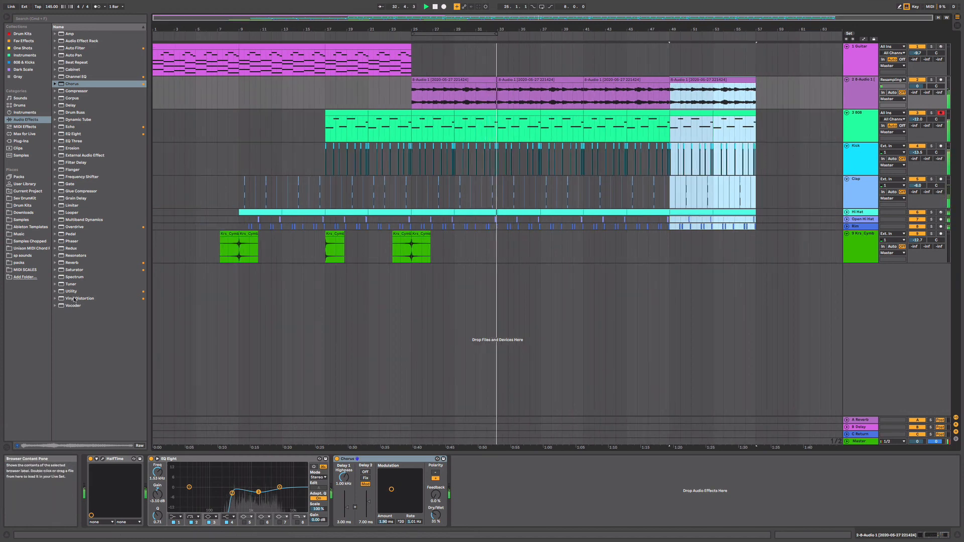
Add Utility after Chorus on the resampled audio track with its width at 134%.
{"action": "left_click_drag", "start_coordinate": [70, 292], "coordinate": [472, 477]}
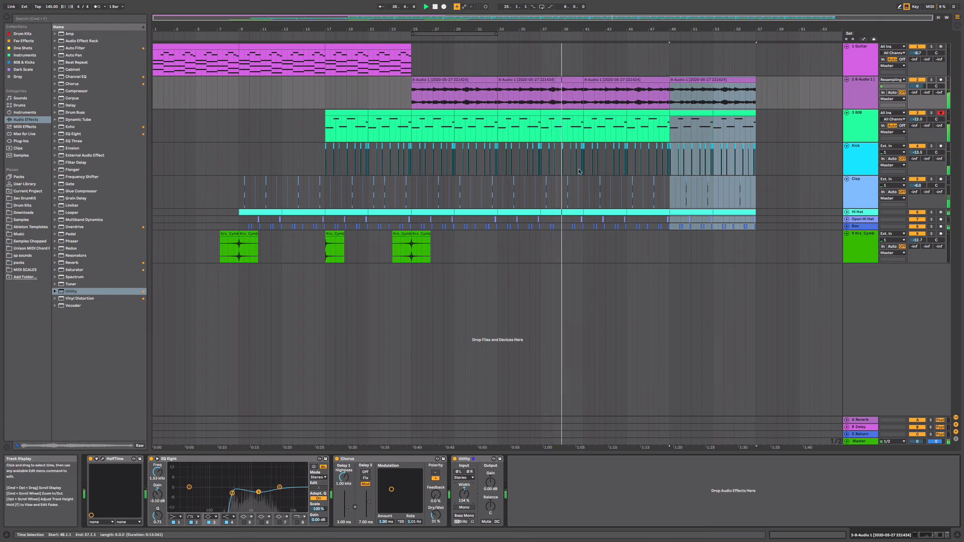
Deactivate the 808 clip at bars 41–45 and place a copy of the bar 25 cymbal crash at bar 41.
{"action": "left_click", "coordinate": [590, 125]}
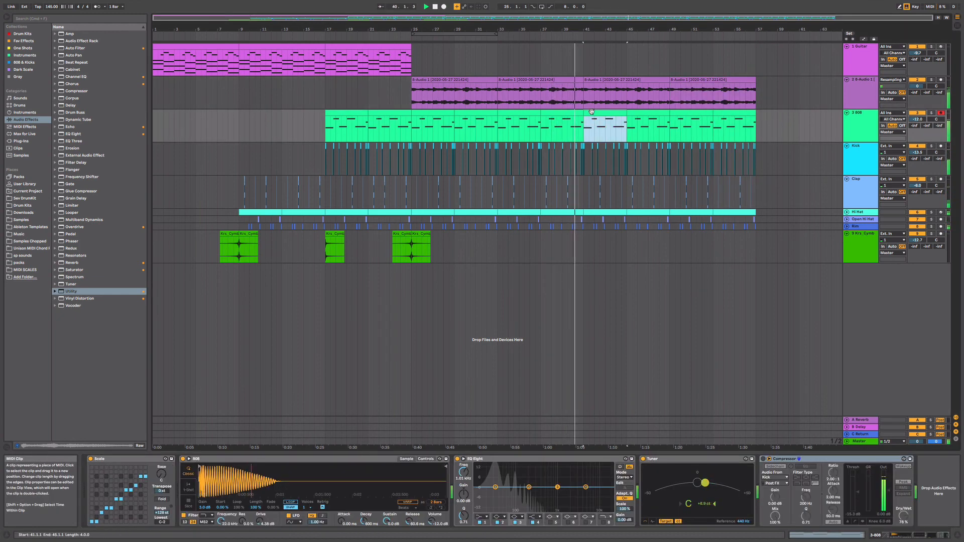
{"action": "key", "text": "0"}
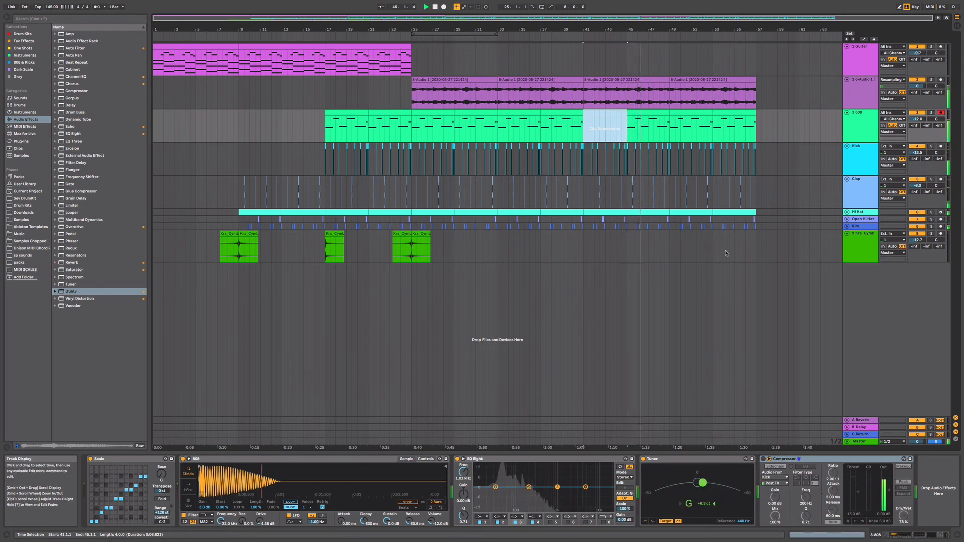
{"action": "left_click", "coordinate": [429, 243]}
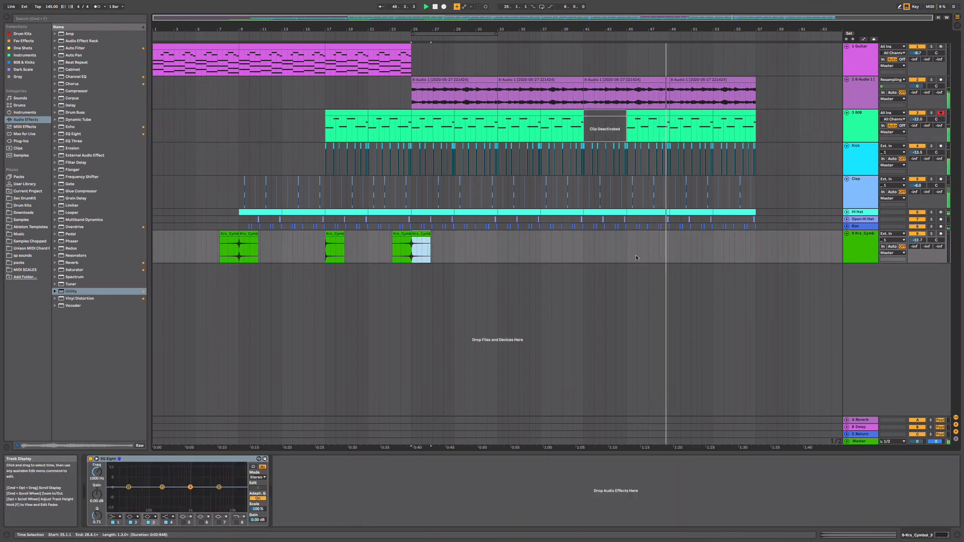
{"action": "left_click", "coordinate": [583, 250]}
{"action": "key", "text": "super+v"}
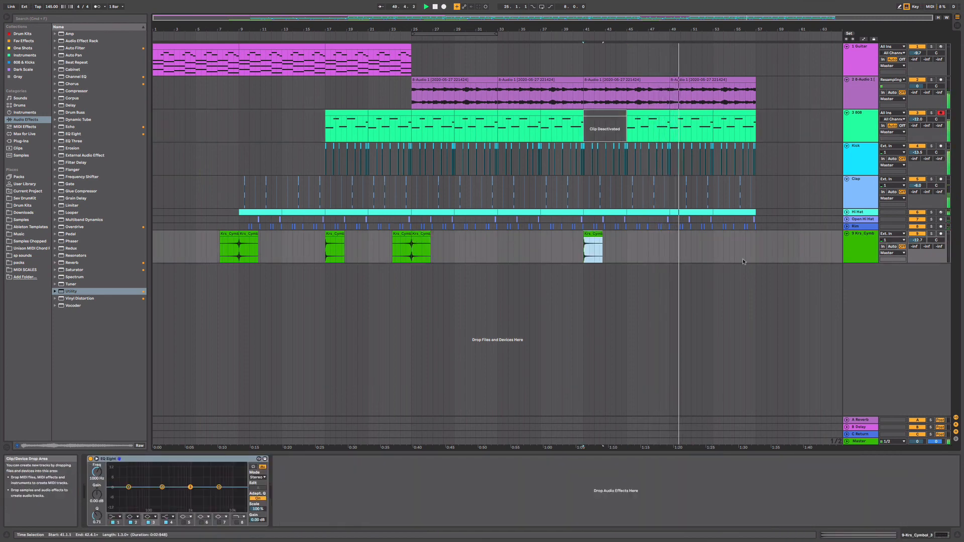
Duplicate bars 9–57 of all tracks so the copy starts at bar 57.
{"action": "mouse_move", "coordinate": [754, 251]}
{"action": "left_mouse_down"}
{"action": "mouse_move", "coordinate": [613, 248]}
{"action": "mouse_move", "coordinate": [236, 75]}
{"action": "mouse_move", "coordinate": [238, 58]}
{"action": "left_mouse_up"}
{"action": "key", "text": "super+d"}
{"action": "left_click_drag", "start_coordinate": [375, 25], "coordinate": [375, 8]}
Copy bars 57–73 of all tracks and paste them at bar 105.
{"action": "left_click", "coordinate": [598, 269]}
{"action": "left_click_drag", "start_coordinate": [598, 269], "coordinate": [498, 48]}
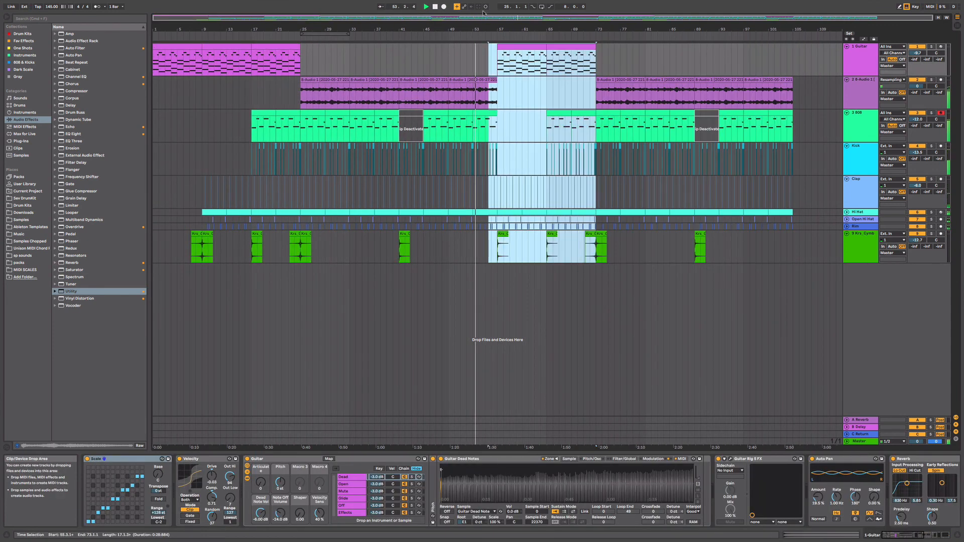
{"action": "left_click", "coordinate": [794, 63]}
{"action": "key", "text": "super+v"}
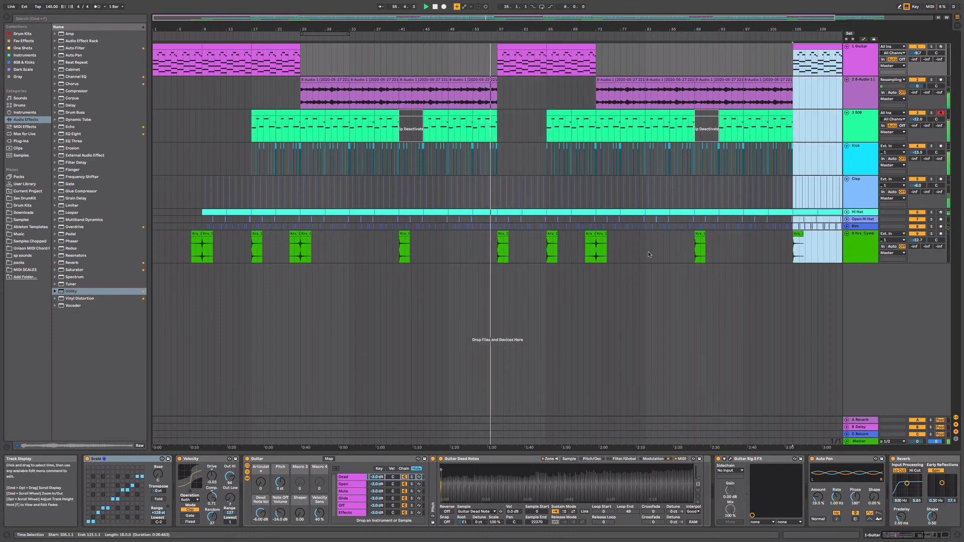
Copy the cymbal swell that leads into bar 9 and paste it at bar 55.
{"action": "left_click", "coordinate": [198, 247]}
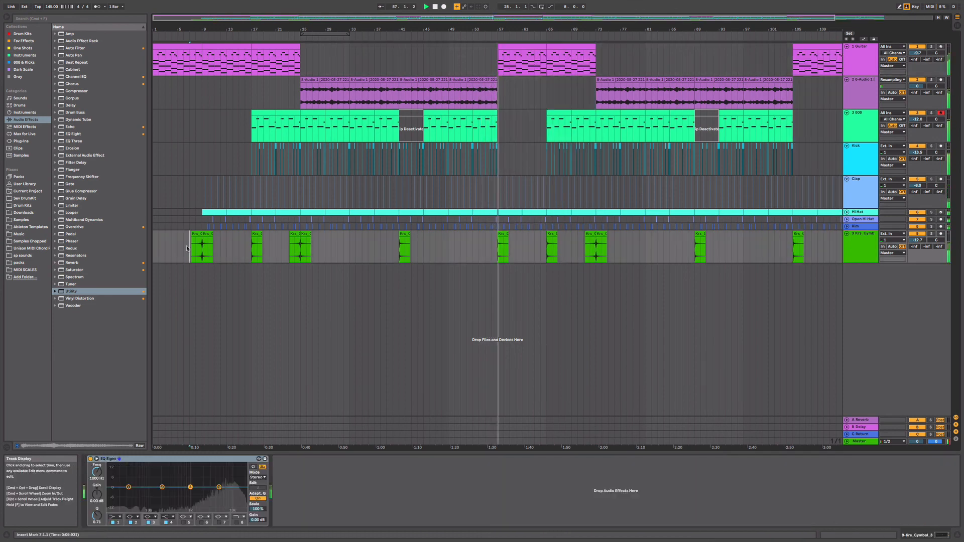
{"action": "left_click", "coordinate": [485, 246]}
{"action": "key", "text": "super+v"}
{"action": "key", "text": "space"}
{"action": "key", "text": "space"}
Delete the hi-hat, open hat and rim parts over the last two beats before bar 57 and play the transition.
{"action": "left_click_drag", "start_coordinate": [486, 29], "coordinate": [485, 80]}
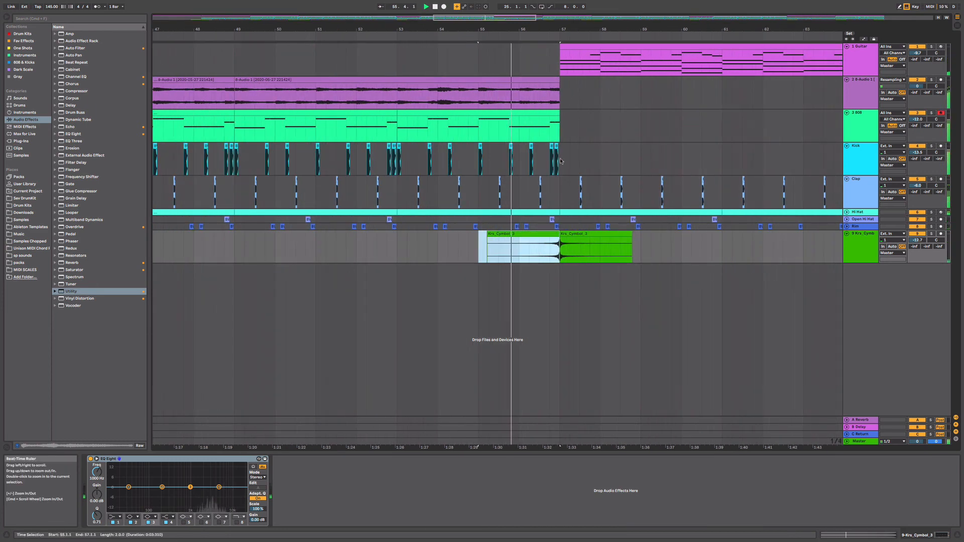
{"action": "key", "text": "space"}
{"action": "key", "text": "space"}
{"action": "left_click", "coordinate": [559, 226]}
{"action": "left_click_drag", "start_coordinate": [559, 226], "coordinate": [539, 212]}
{"action": "key", "text": "Delete"}
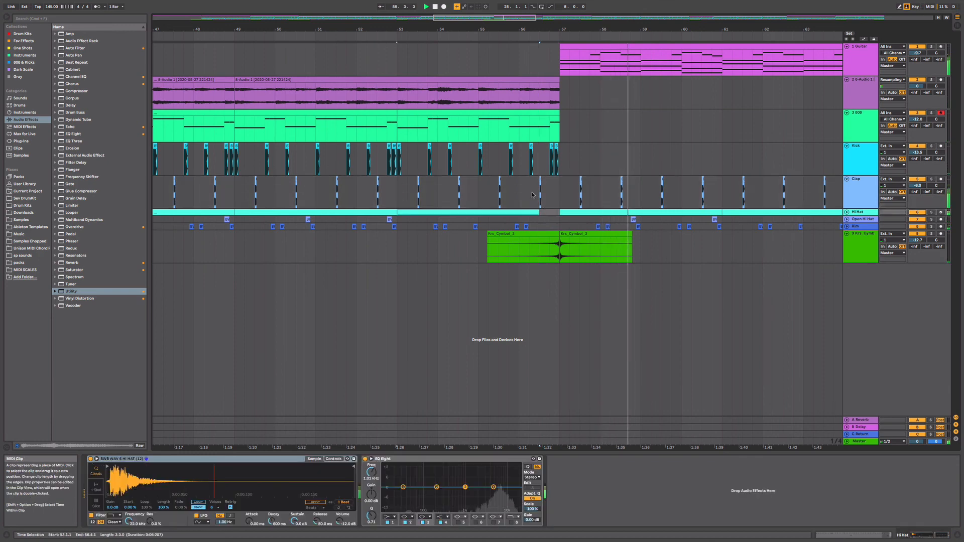
{"action": "left_click", "coordinate": [529, 196]}
{"action": "key", "text": "space"}
{"action": "key", "text": "space"}
Delete the kicks in the last beat before bar 57, shorten the 808 clip to end at 56.4, and play the transition.
{"action": "left_click_drag", "start_coordinate": [559, 170], "coordinate": [550, 172]}
{"action": "key", "text": "Delete"}
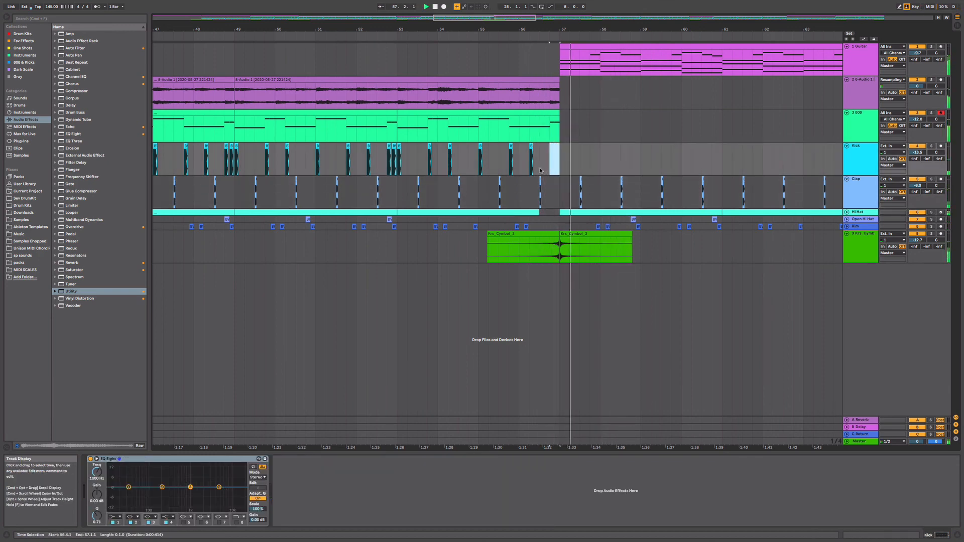
{"action": "left_click", "coordinate": [540, 170]}
{"action": "key", "text": "space"}
{"action": "key", "text": "space"}
{"action": "left_click_drag", "start_coordinate": [559, 113], "coordinate": [549, 114]}
{"action": "key", "text": "space"}
{"action": "key", "text": "space"}
{"action": "left_click", "coordinate": [529, 141]}
{"action": "key", "text": "space"}
{"action": "key", "text": "space"}
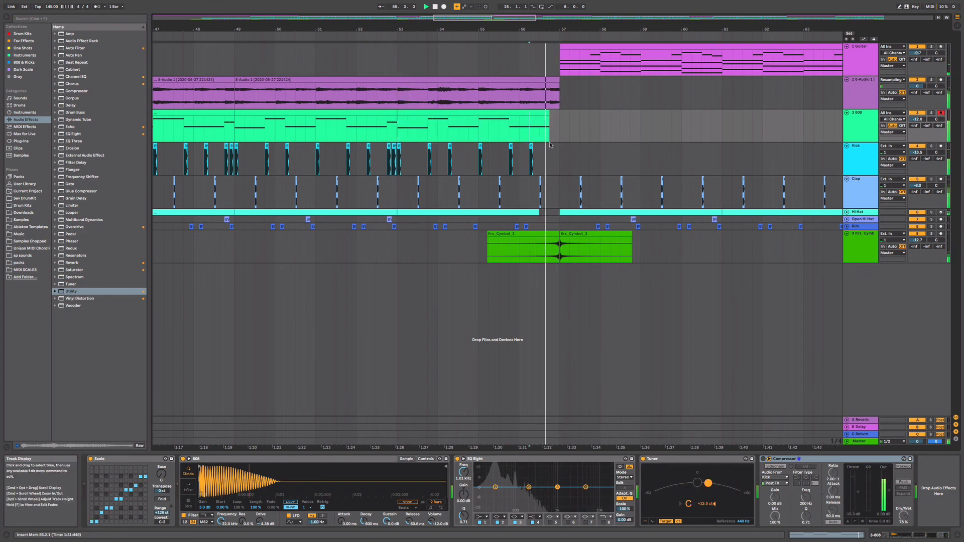
Clear the kick, clap, hat and rim parts just before bar 73 and shorten the 808 clip to end at 72.4.
{"action": "left_click_drag", "start_coordinate": [560, 29], "coordinate": [559, 6]}
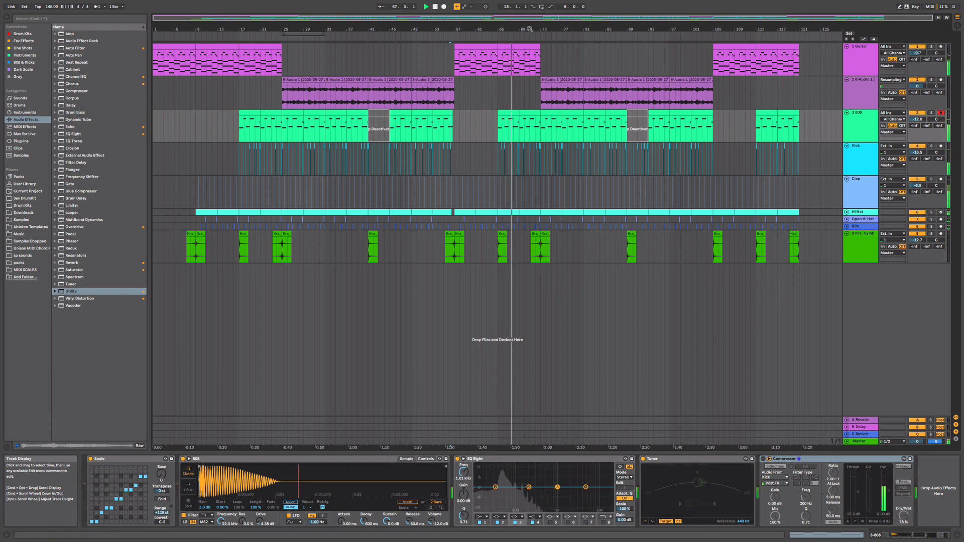
{"action": "left_click_drag", "start_coordinate": [537, 29], "coordinate": [537, 115]}
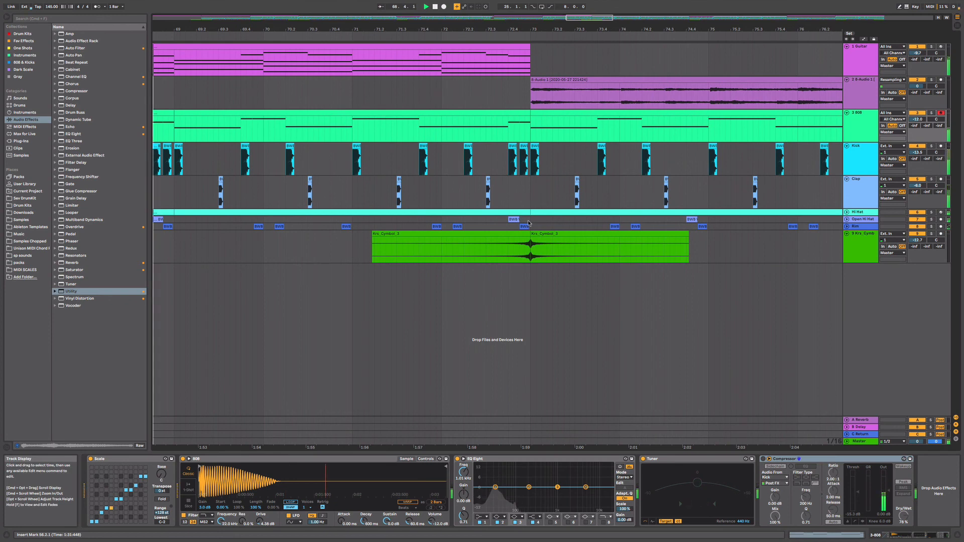
{"action": "left_click_drag", "start_coordinate": [518, 216], "coordinate": [495, 159]}
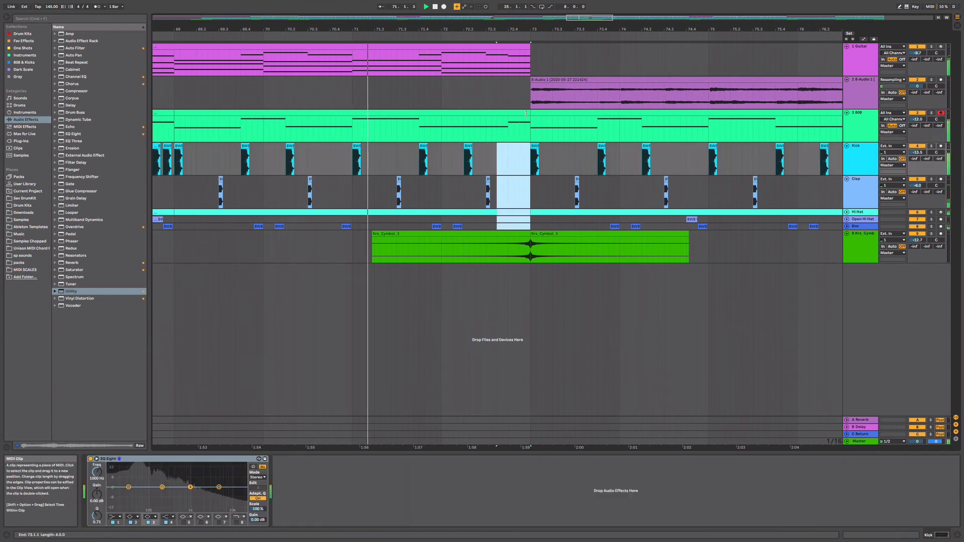
{"action": "key", "text": "Delete"}
{"action": "left_click", "coordinate": [518, 115]}
{"action": "left_click_drag", "start_coordinate": [519, 115], "coordinate": [508, 116]}
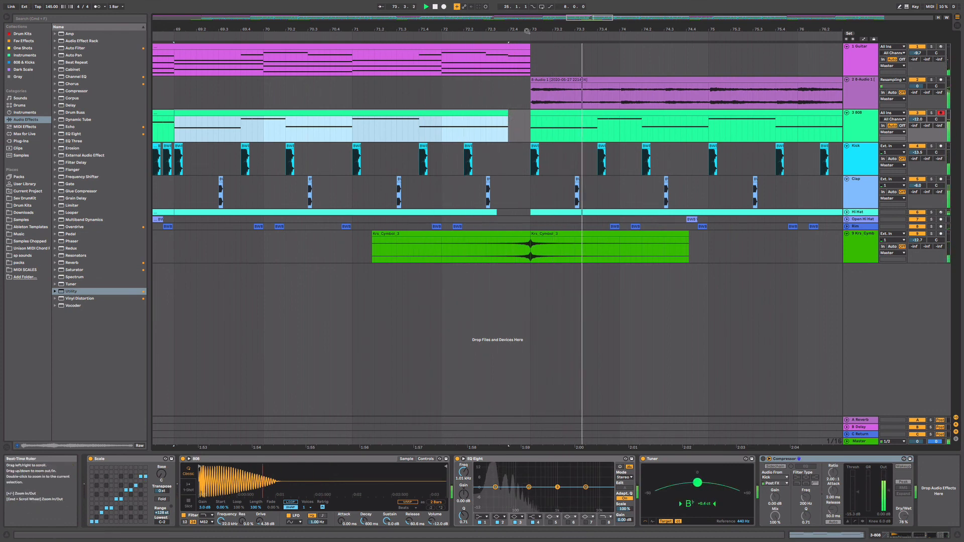
{"action": "left_click_drag", "start_coordinate": [526, 30], "coordinate": [504, 16]}
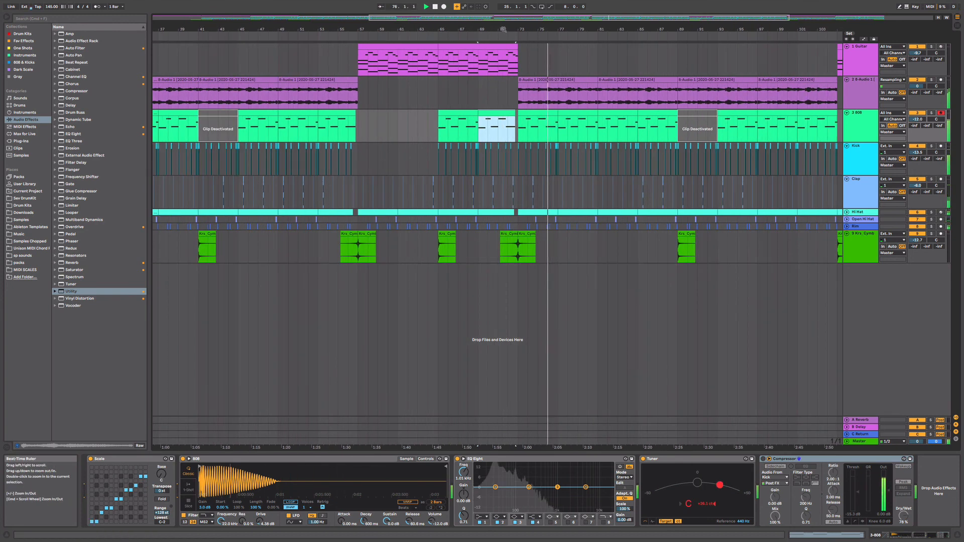
Lower the low-cut frequency in the resampled audio track's EQ Eight and set its Q to 0.45.
{"action": "left_click", "coordinate": [855, 94]}
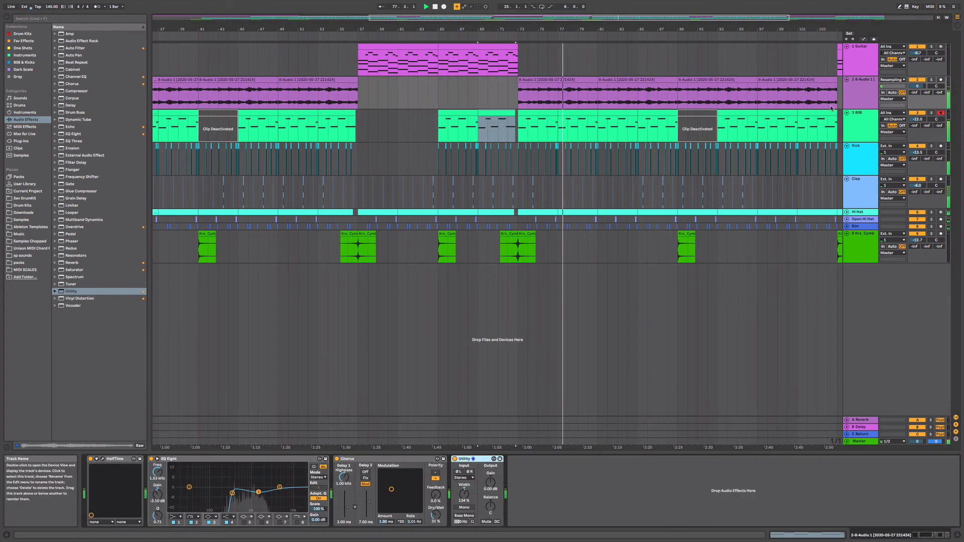
{"action": "left_click", "coordinate": [233, 495]}
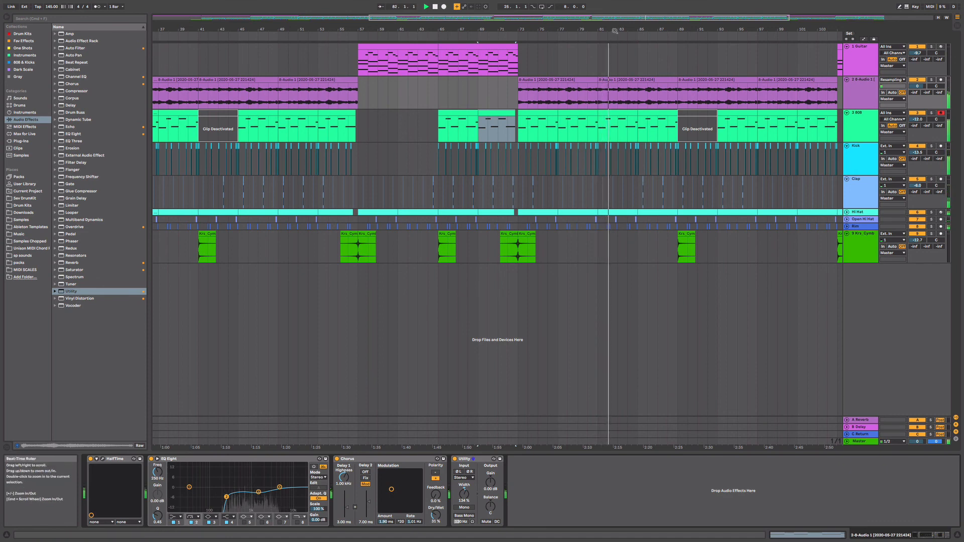
Open the resampled clip at bar 89 and play the section, then reactivate the 808 clip at bars 89–93.
{"action": "left_click_drag", "start_coordinate": [615, 30], "coordinate": [615, 18]}
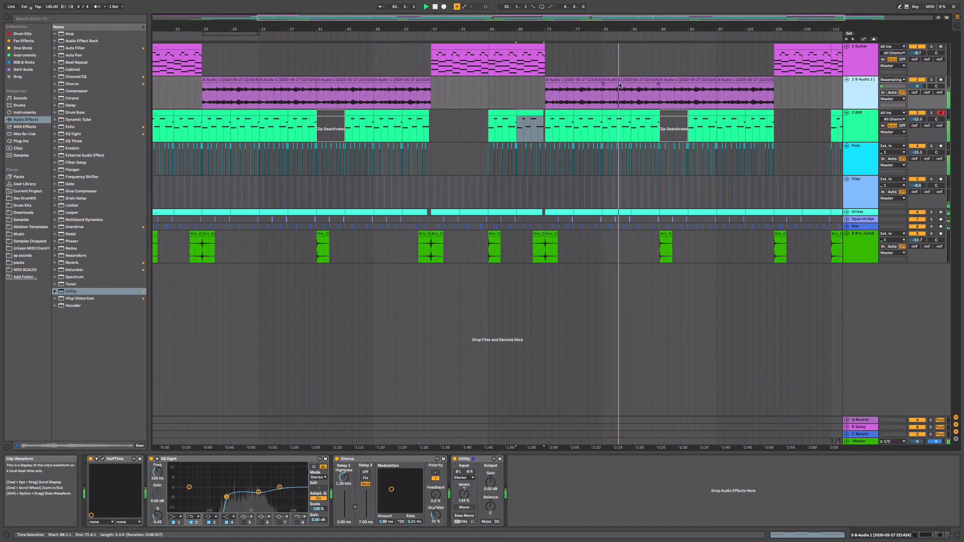
{"action": "double_click", "coordinate": [687, 95]}
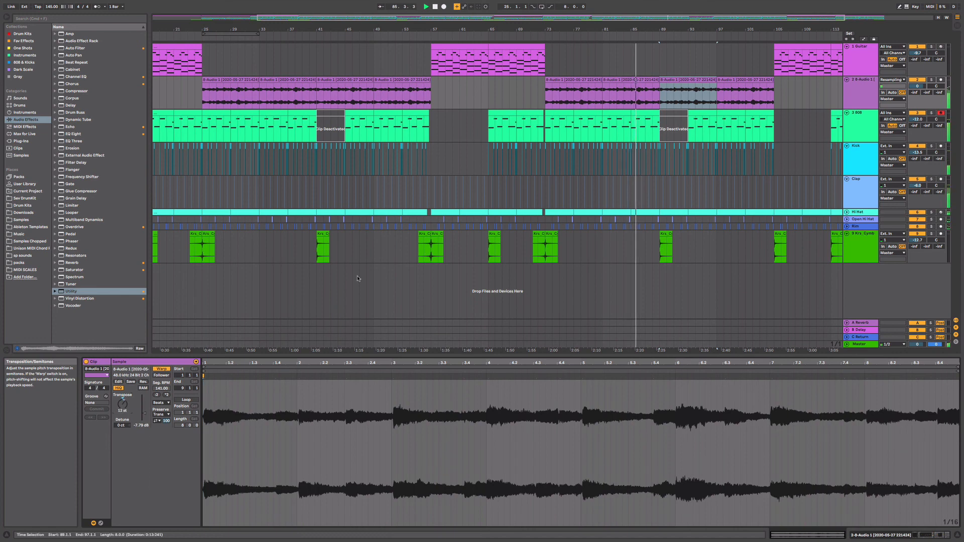
{"action": "left_click", "coordinate": [669, 82]}
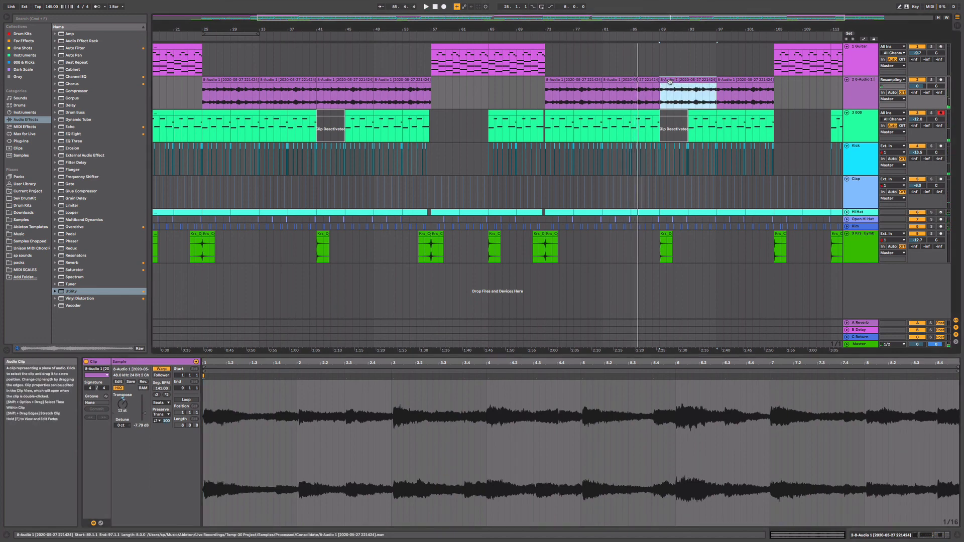
{"action": "key", "text": "space"}
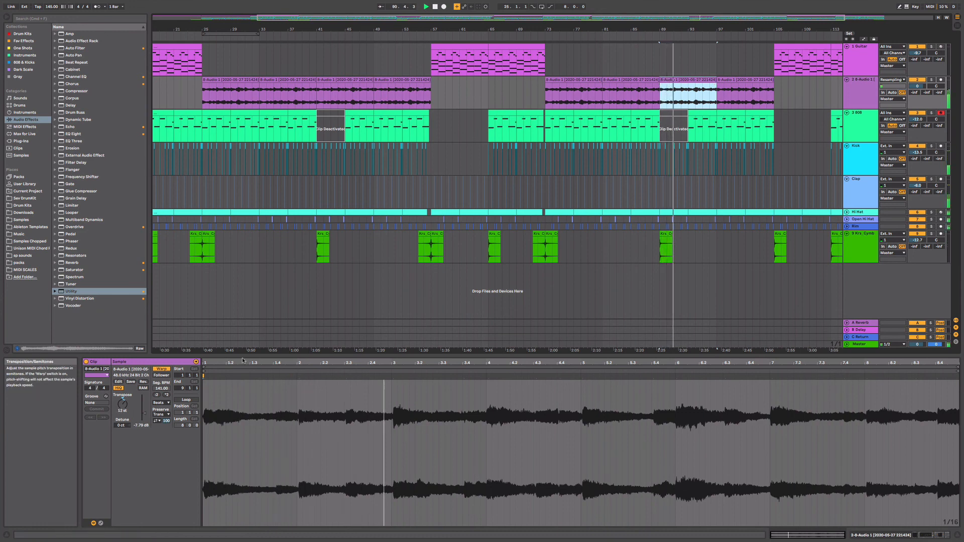
{"action": "left_click", "coordinate": [670, 114]}
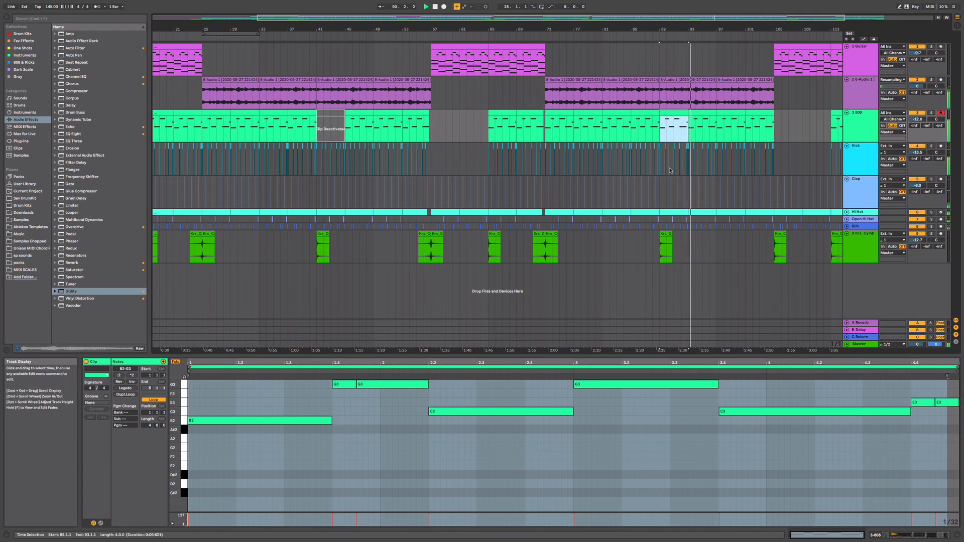
Colour the resampled audio clips at bars 89–105 and bars 41–57 blue.
{"action": "left_click", "coordinate": [702, 90]}
{"action": "key", "text": "Right"}
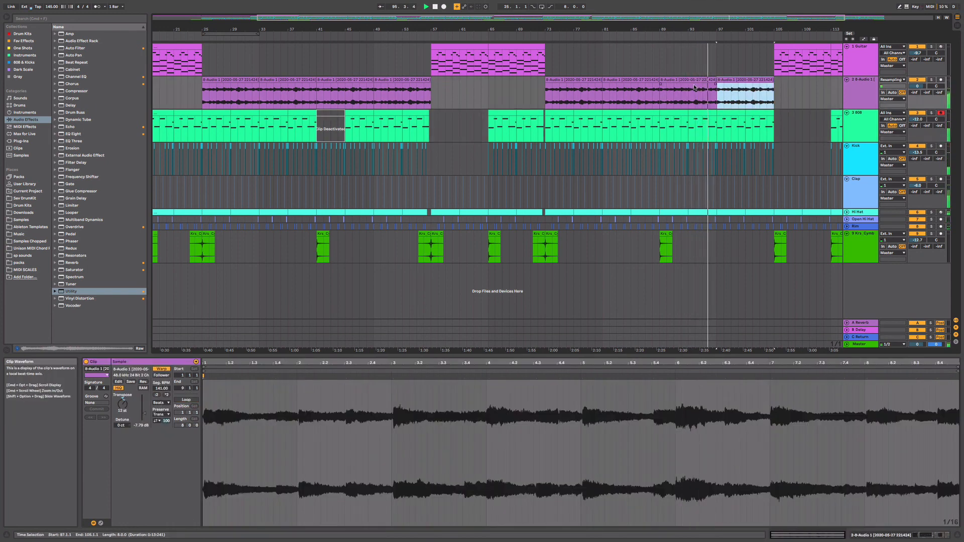
{"action": "left_click", "coordinate": [695, 87], "text": "shift"}
{"action": "right_click", "coordinate": [728, 82]}
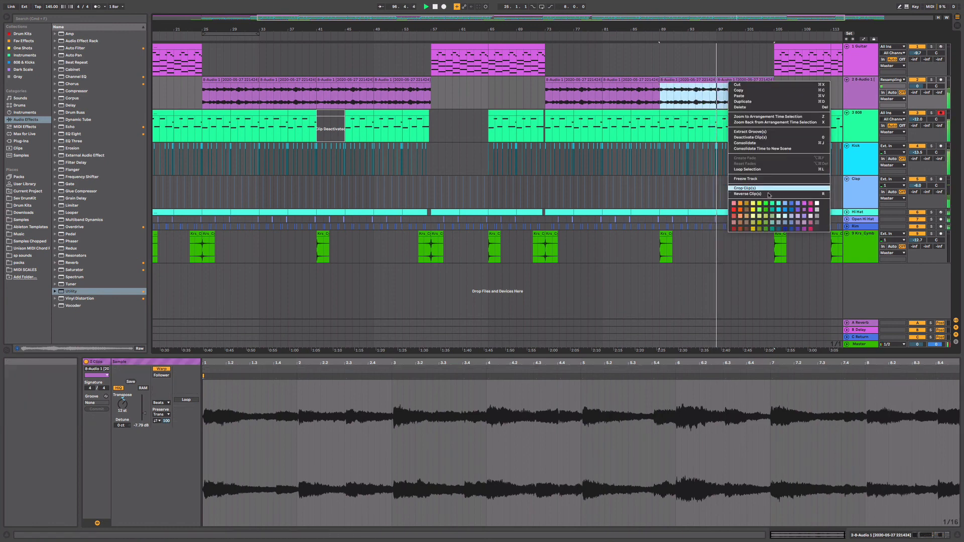
{"action": "left_click", "coordinate": [768, 195]}
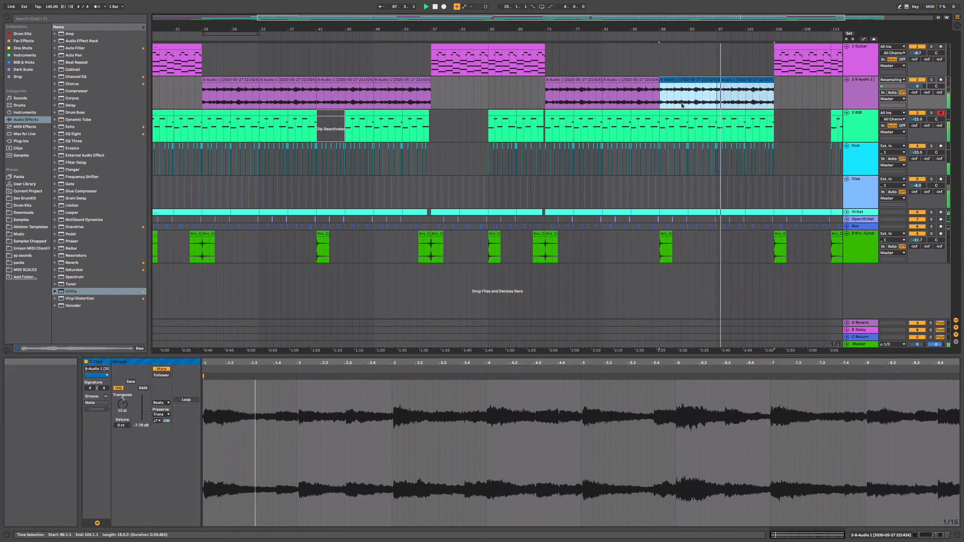
{"action": "left_click", "coordinate": [323, 81]}
{"action": "left_click", "coordinate": [387, 81], "text": "shift"}
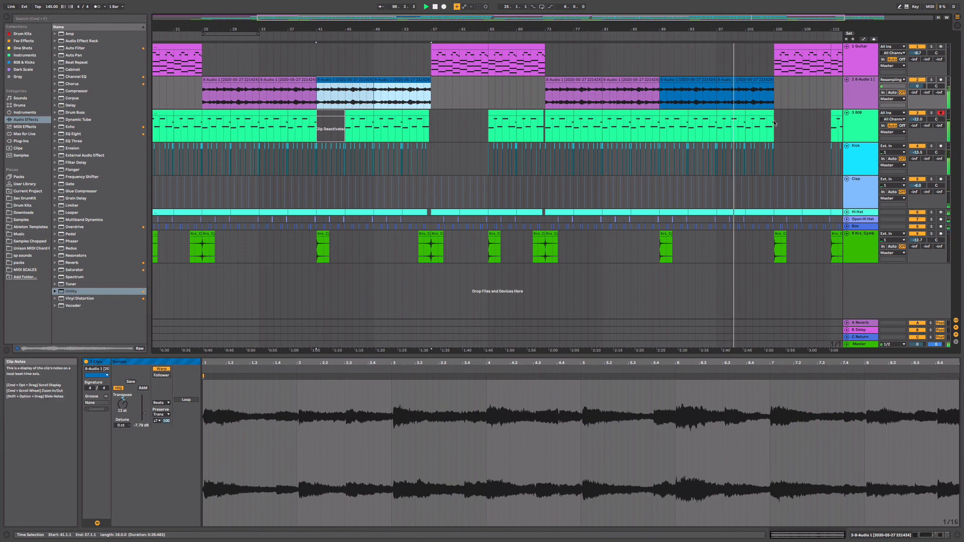
Delete the 808 and kick parts in the last beat before bar 105, from 104.4.
{"action": "left_click_drag", "start_coordinate": [776, 29], "coordinate": [699, 144]}
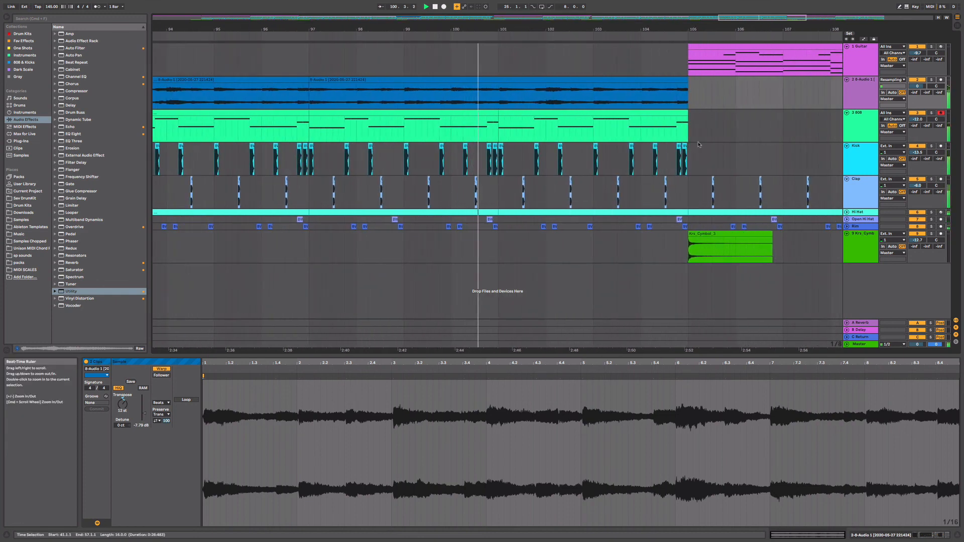
{"action": "left_click_drag", "start_coordinate": [686, 201], "coordinate": [680, 134]}
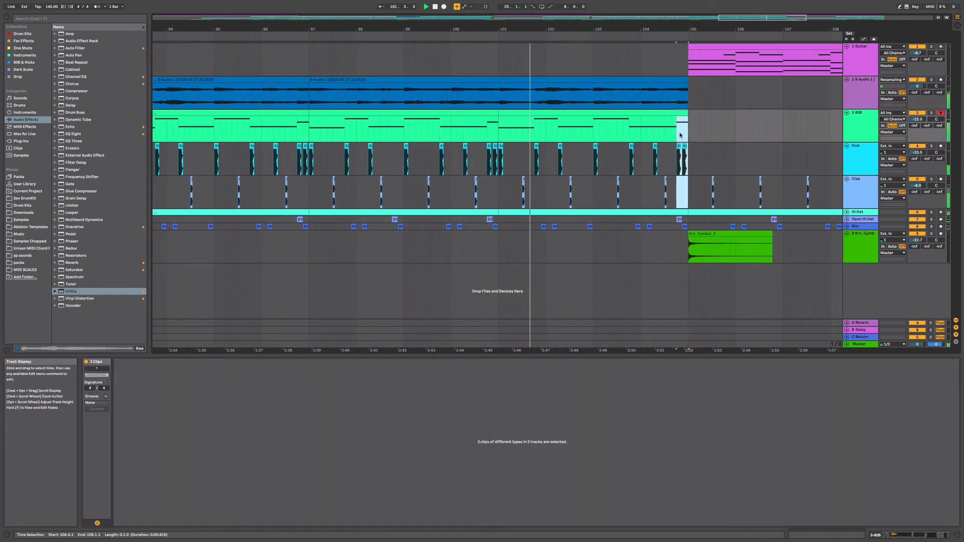
{"action": "key", "text": "Delete"}
Remove the open hat hit just before bar 105 and shorten the hi-hat clip to end at 104.3.
{"action": "left_click_drag", "start_coordinate": [690, 228], "coordinate": [677, 217]}
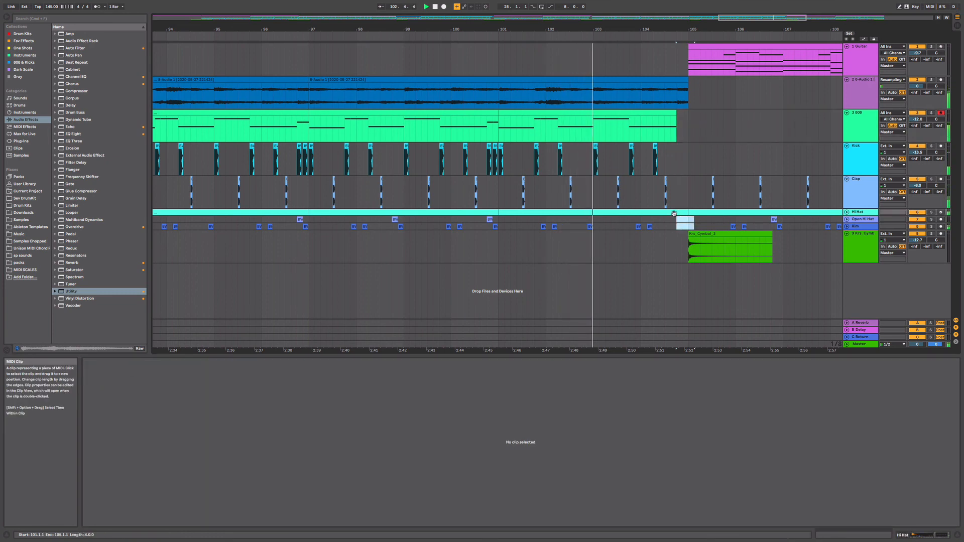
{"action": "left_click", "coordinate": [683, 213]}
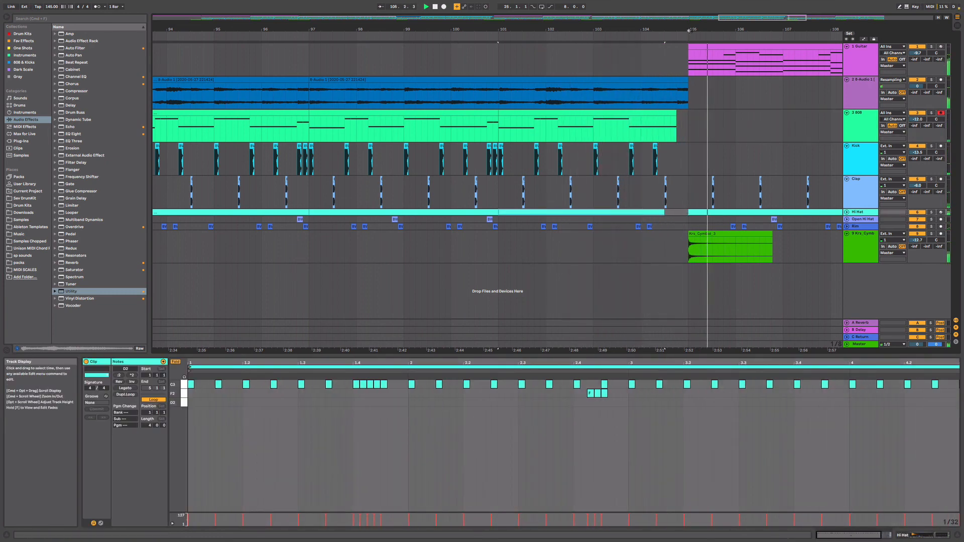
{"action": "left_click_drag", "start_coordinate": [689, 31], "coordinate": [689, 4]}
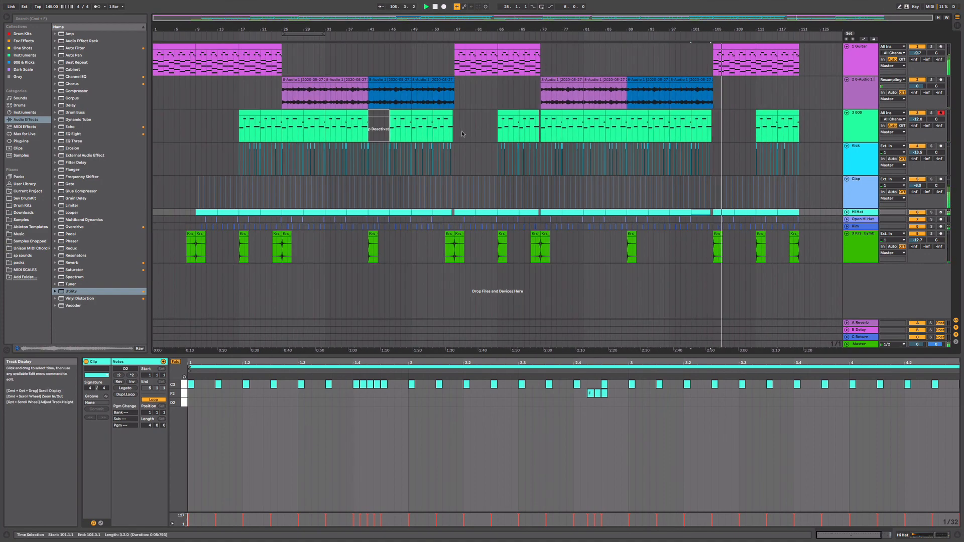